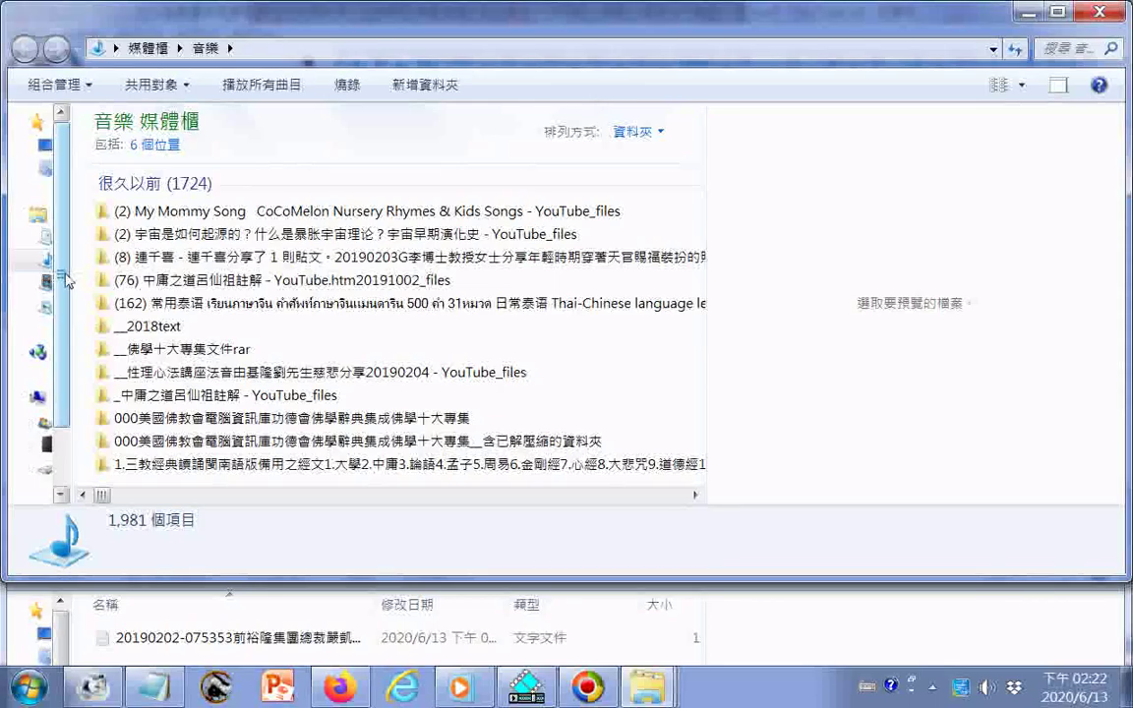
Expand the 音樂 library, play 師尊師母真傳妙道歌.mid from the 我的音樂 folder, and minimise that window
left_click_drag(73, 457, 134, 457)
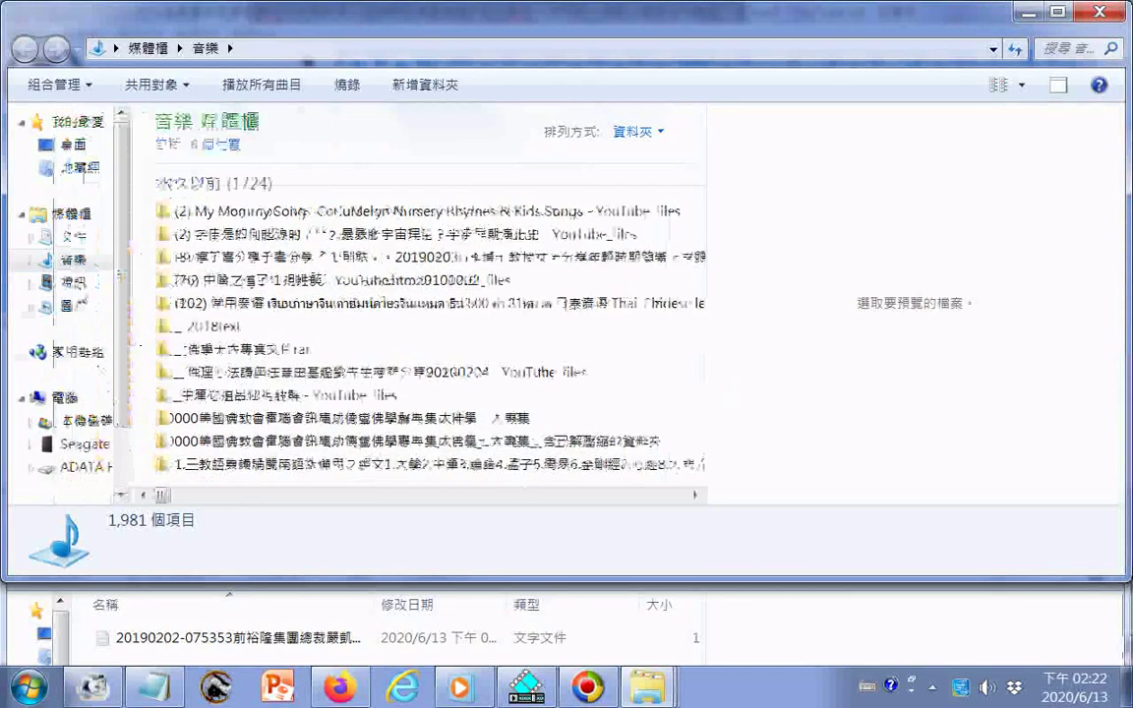
double_click(75, 260)
left_click(100, 285)
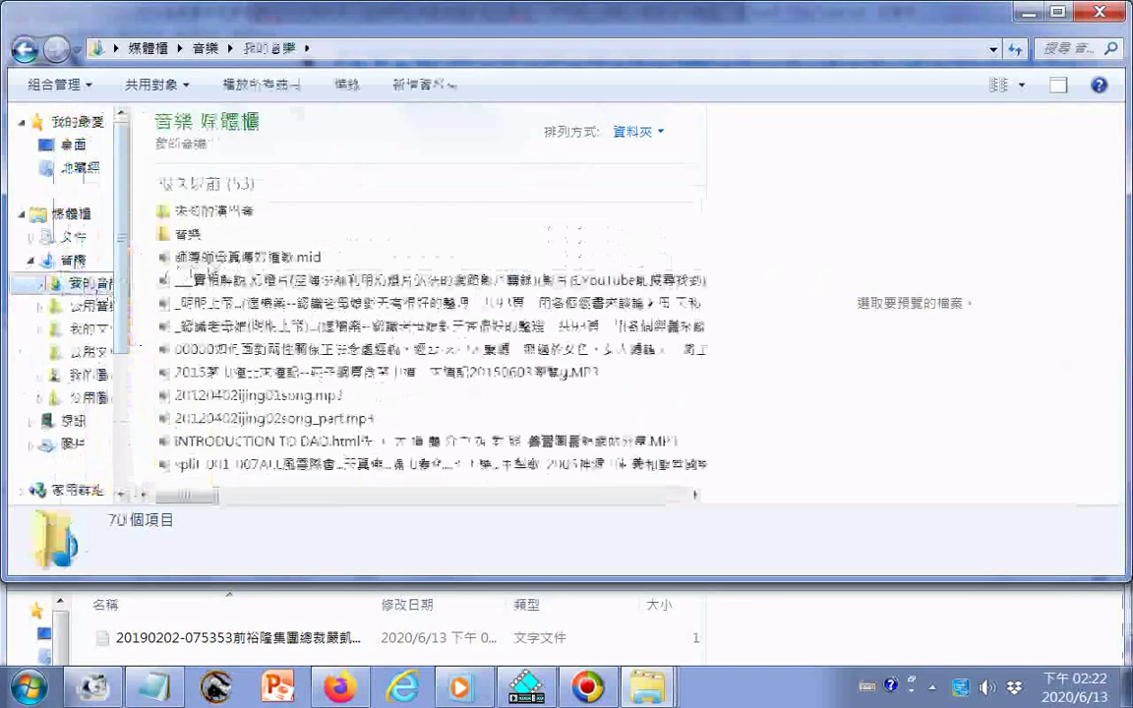
left_click(192, 261)
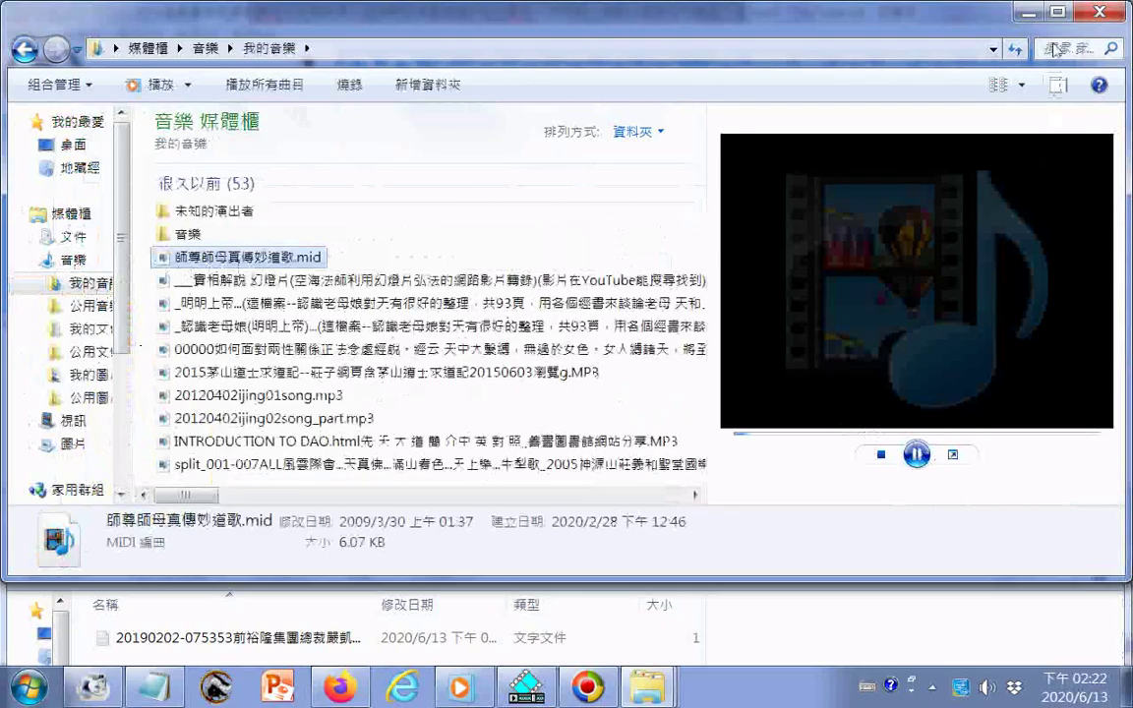
left_click(1028, 12)
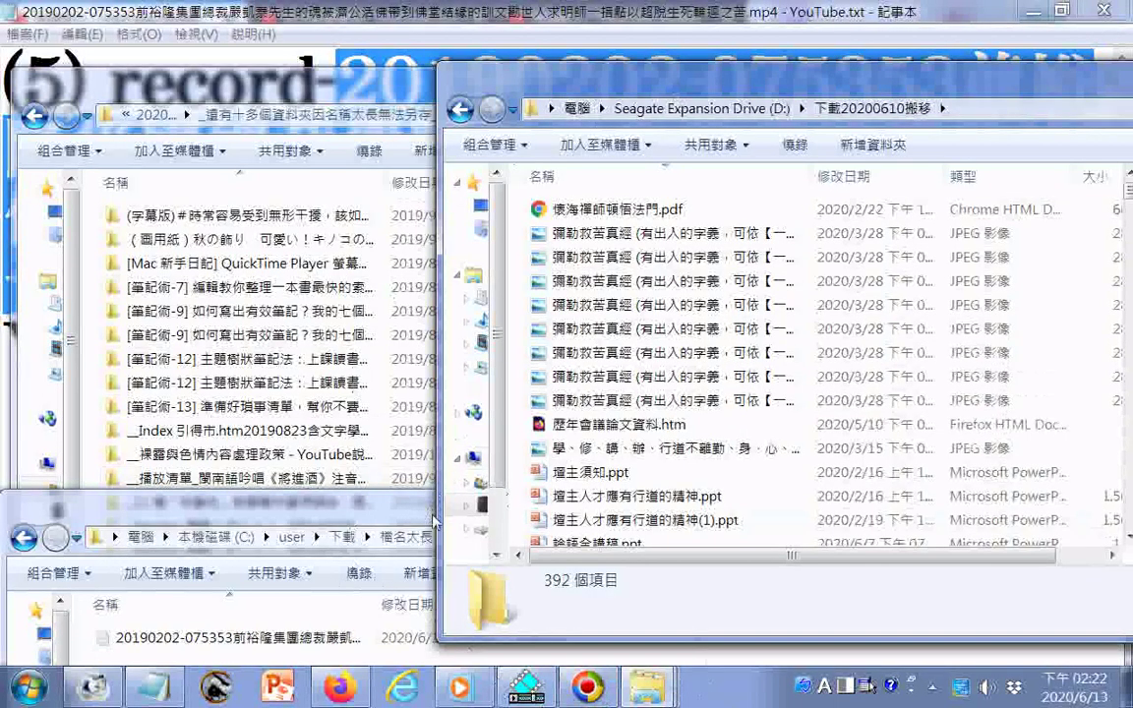
Copy the first (字幕版) folder into 下載20200610搬移 on drive D and arrange the source window beside the destination window
left_click_drag(152, 221, 482, 356)
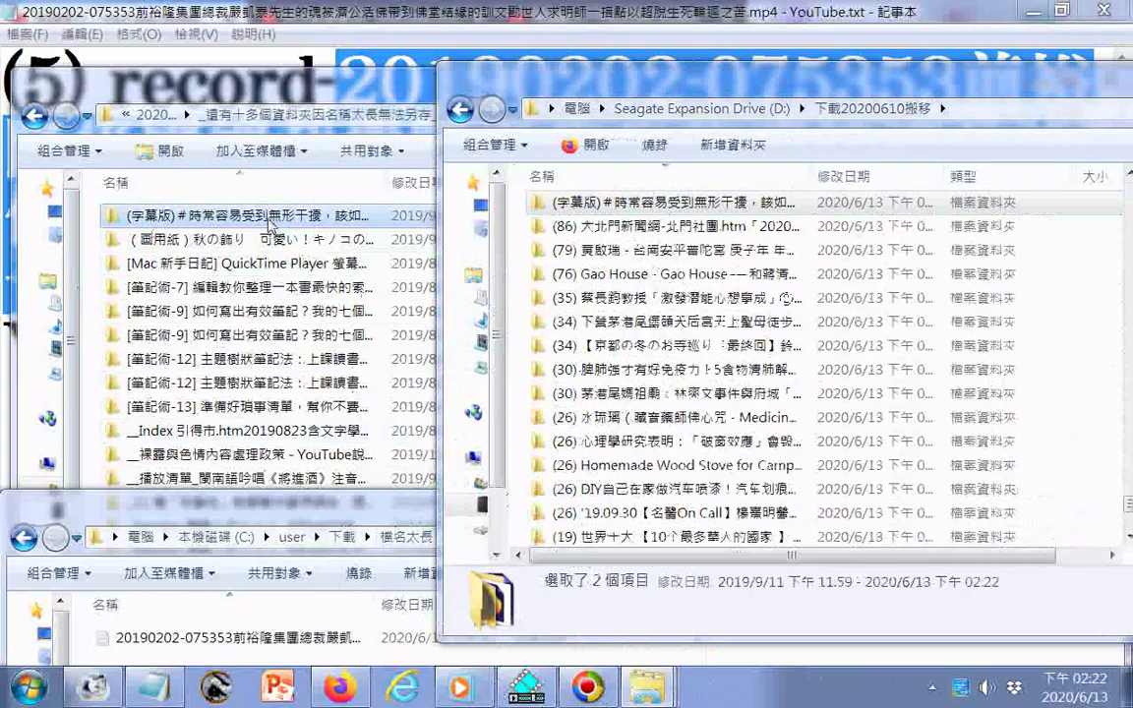
left_click(270, 222)
left_click(257, 241)
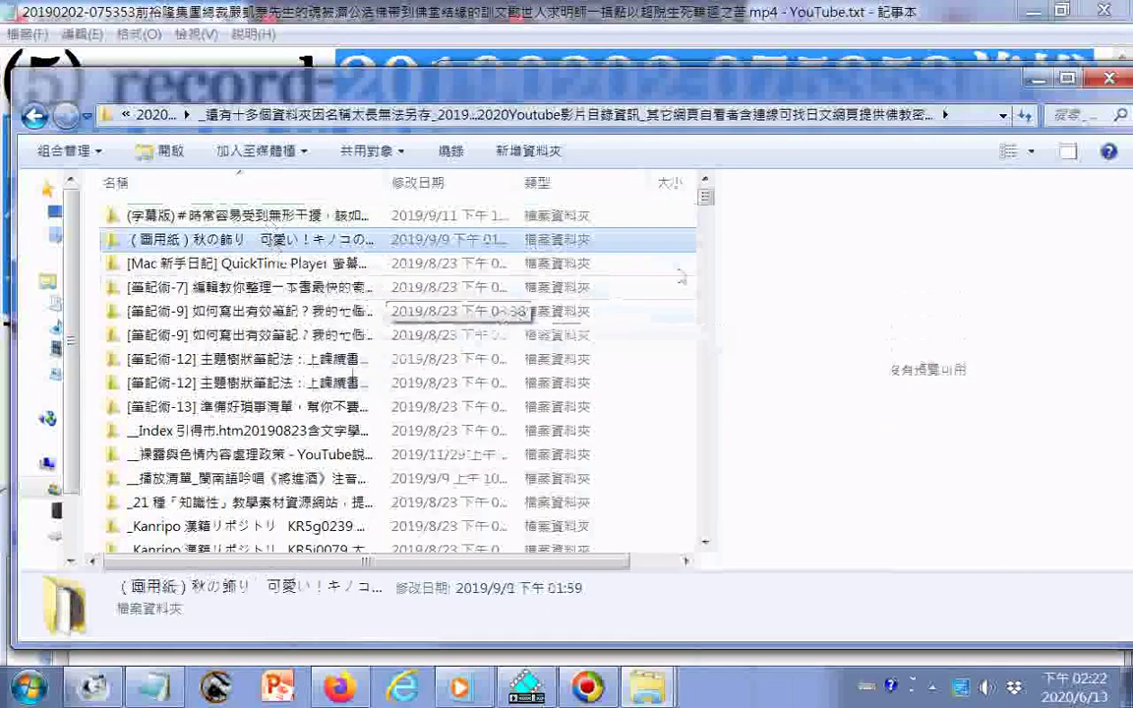
left_click_drag(970, 95, 834, 99)
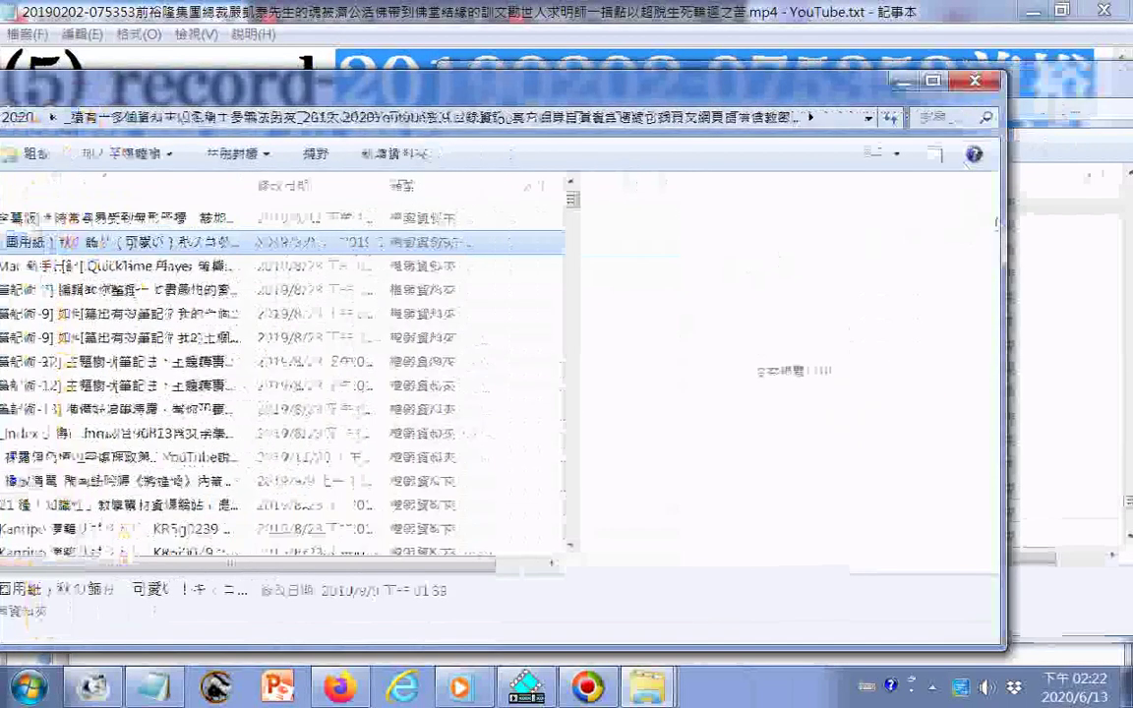
left_click_drag(1005, 232, 710, 279)
left_click_drag(590, 297, 411, 316)
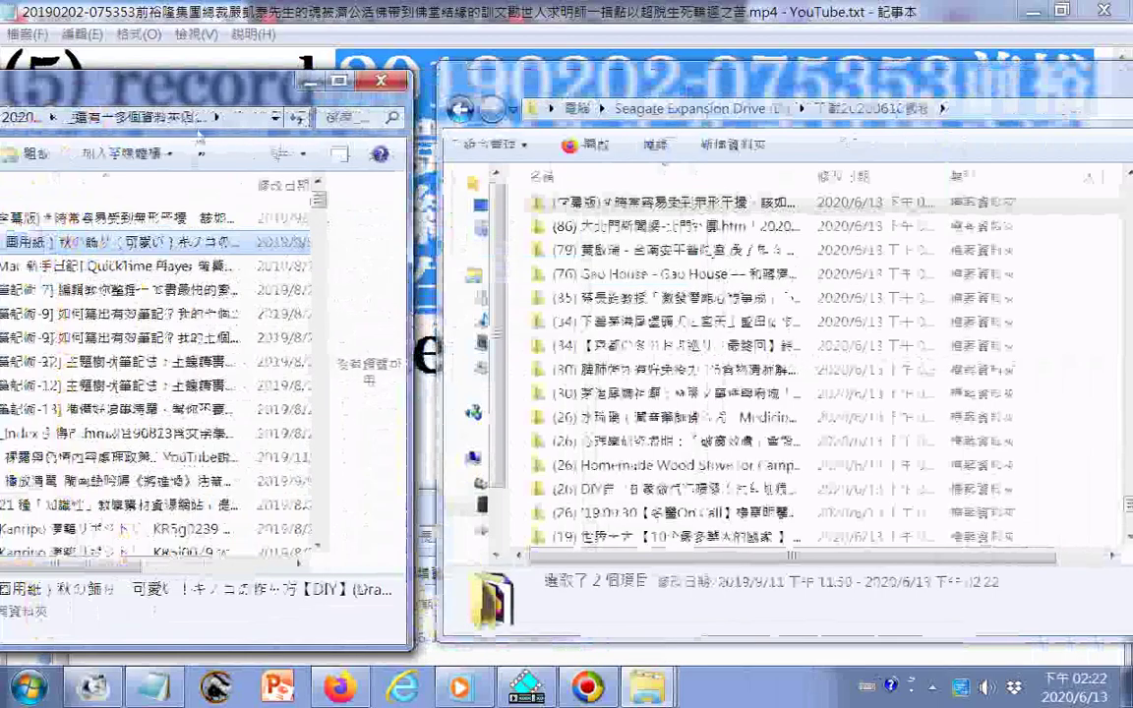
left_click_drag(177, 86, 266, 34)
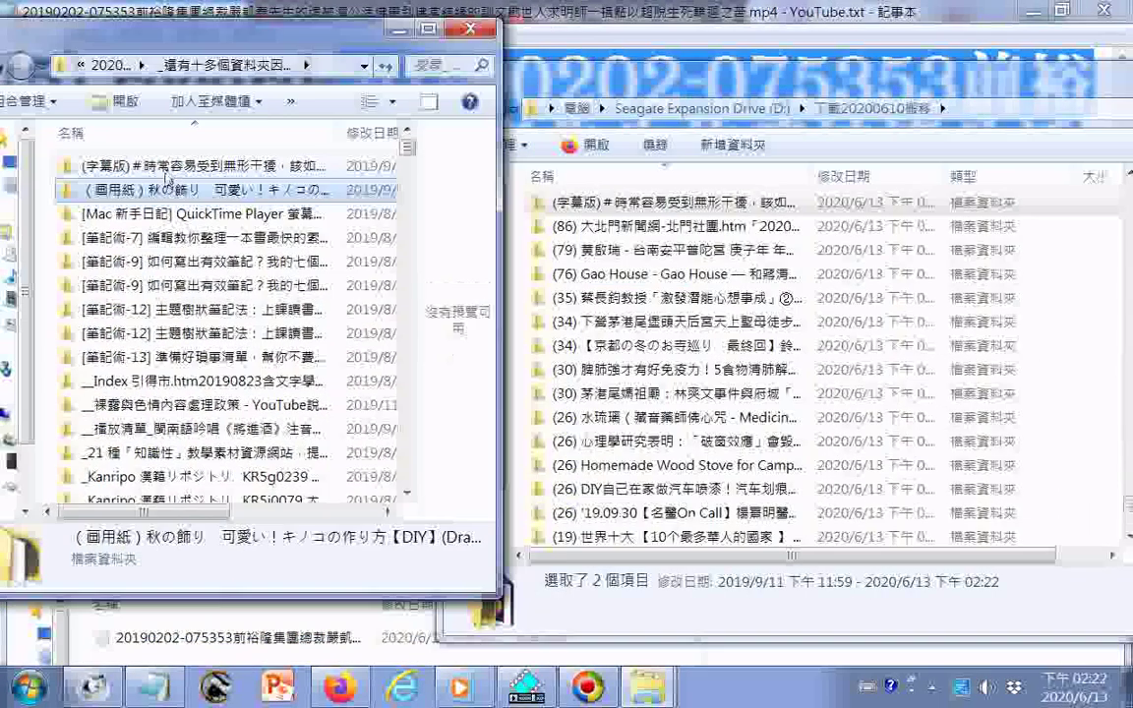
Try to copy the (字幕版) folder into 下載20200610搬移 again, declining to replace the existing folder
left_click_drag(197, 165, 621, 126)
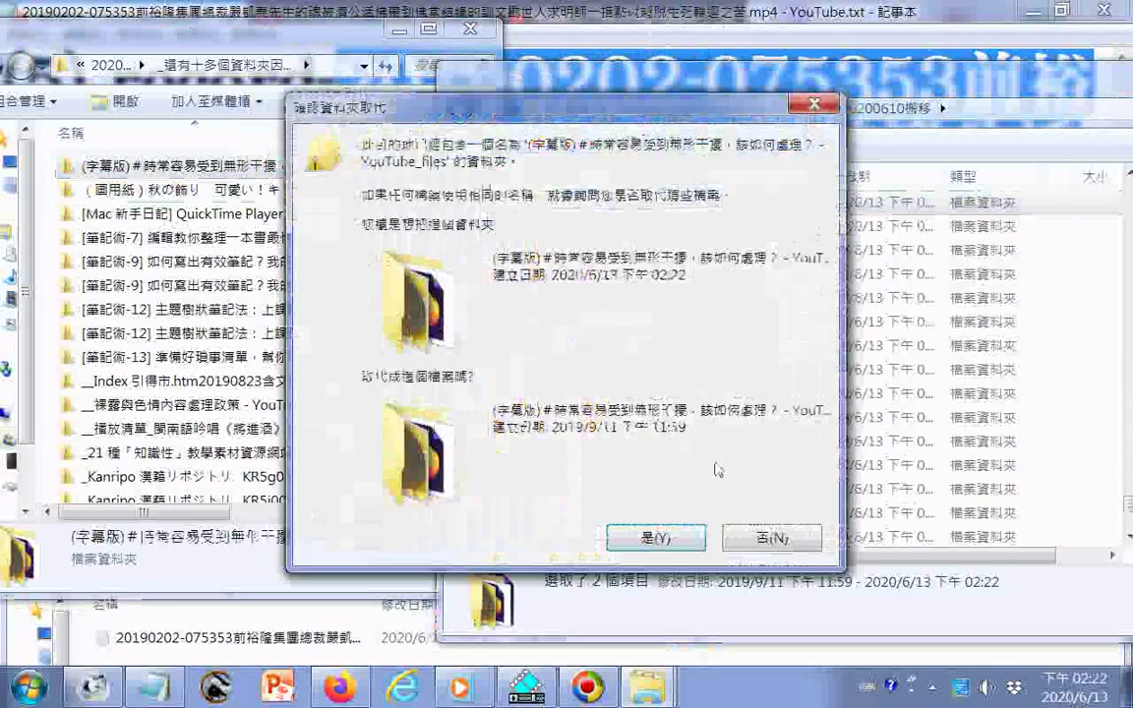
left_click(762, 539)
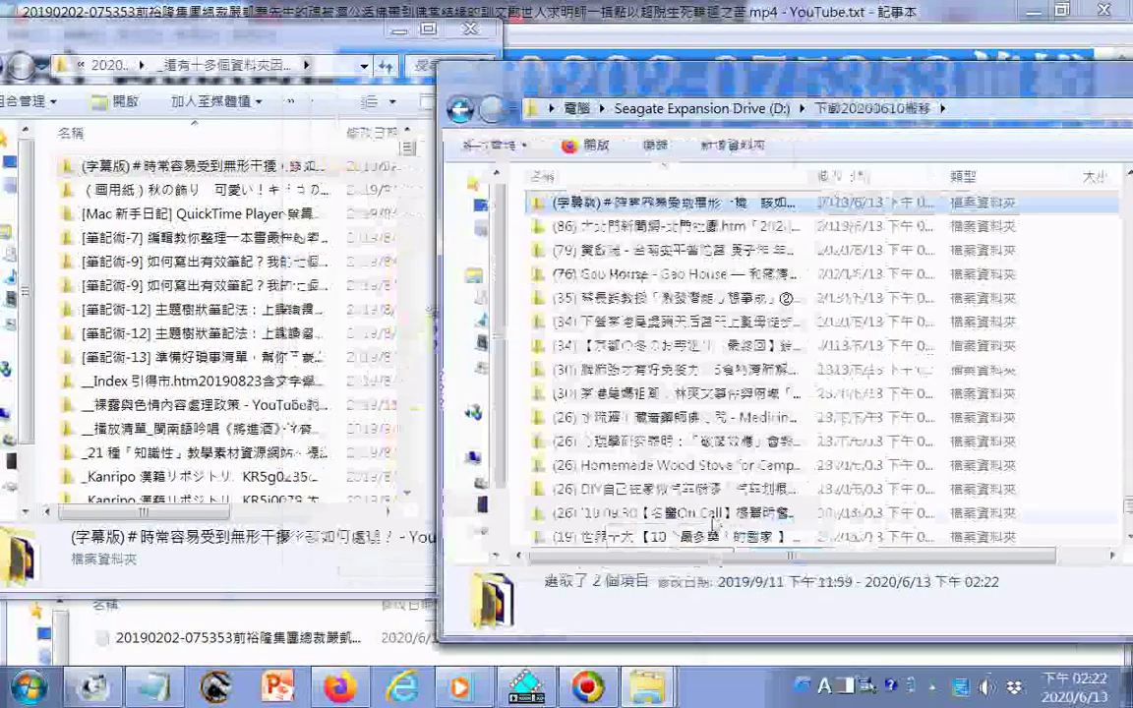
Copy the （画用紙）秋の飾り, [Mac 新手日記] and [筆記術-7] folders into 下載20200610搬移
left_click(187, 193)
left_click_drag(187, 192, 526, 379)
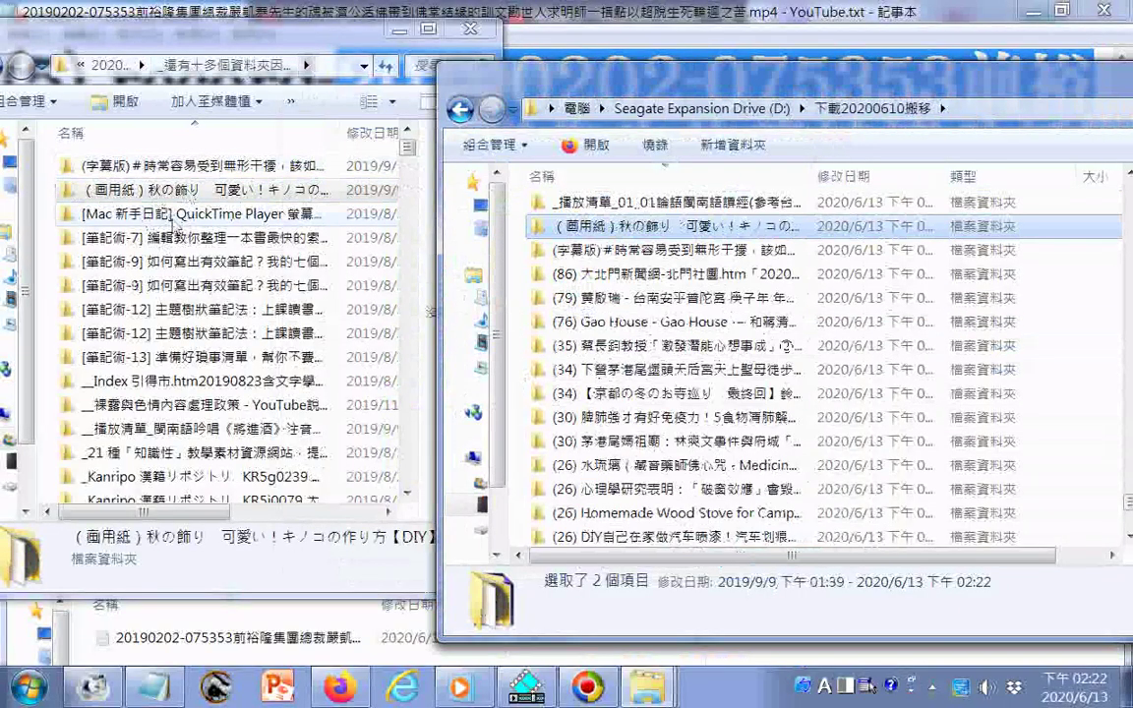
left_click_drag(174, 222, 512, 330)
left_click_drag(281, 243, 509, 344)
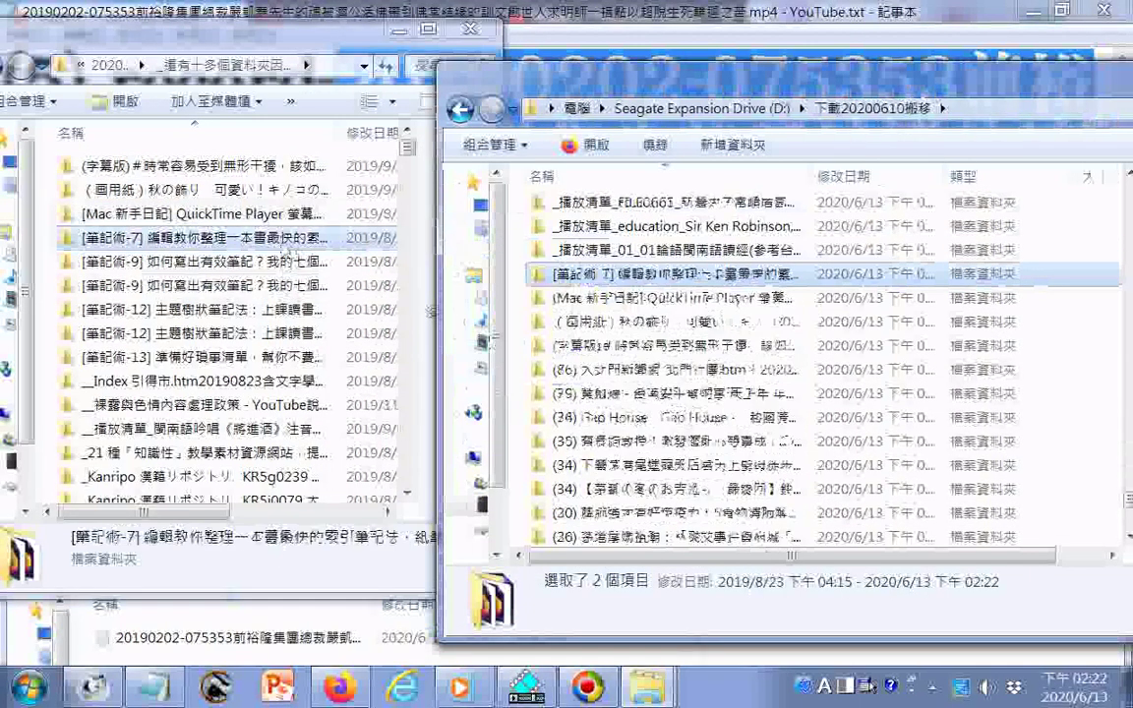
Copy both [筆記術-9] folders, both [筆記術-12] folders and the [筆記術-13] folder into 下載20200610搬移
left_click_drag(274, 263, 511, 382)
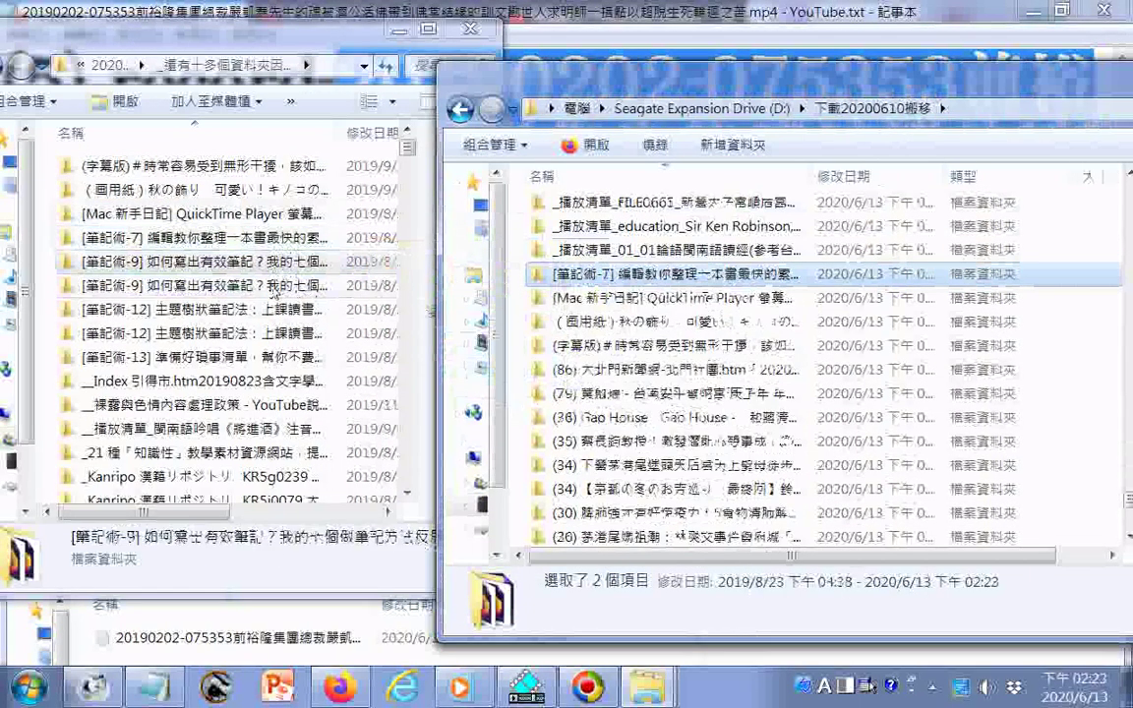
left_click_drag(274, 288, 517, 370)
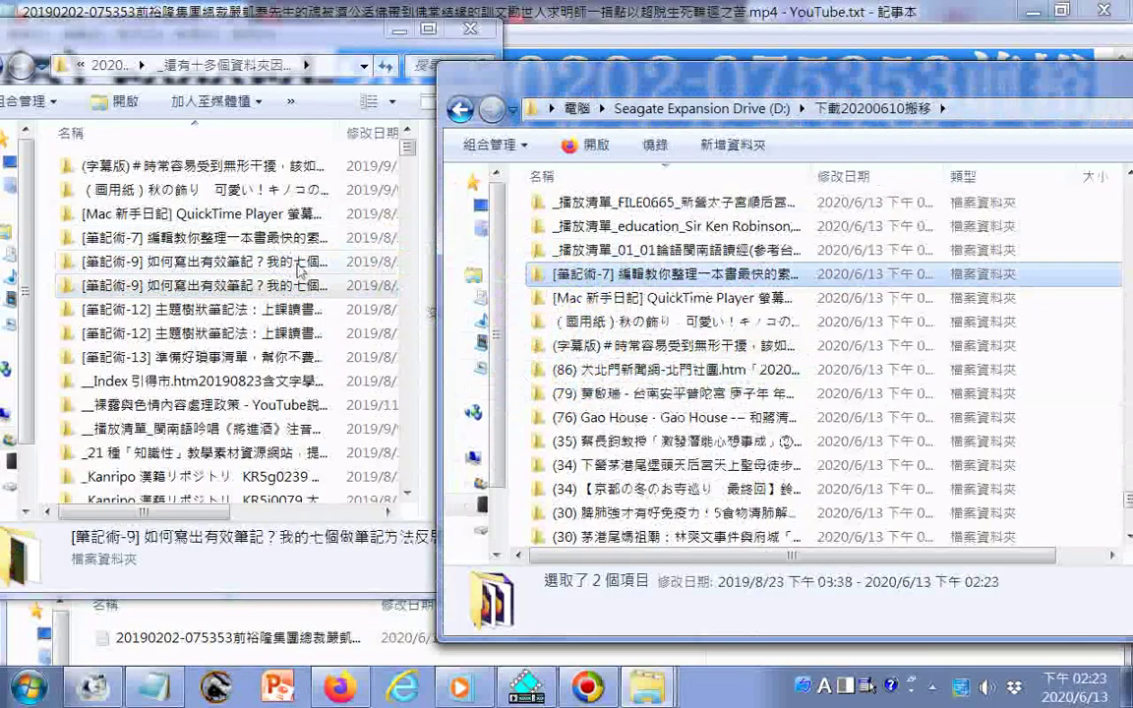
left_click_drag(279, 259, 502, 368)
left_click_drag(276, 286, 506, 405)
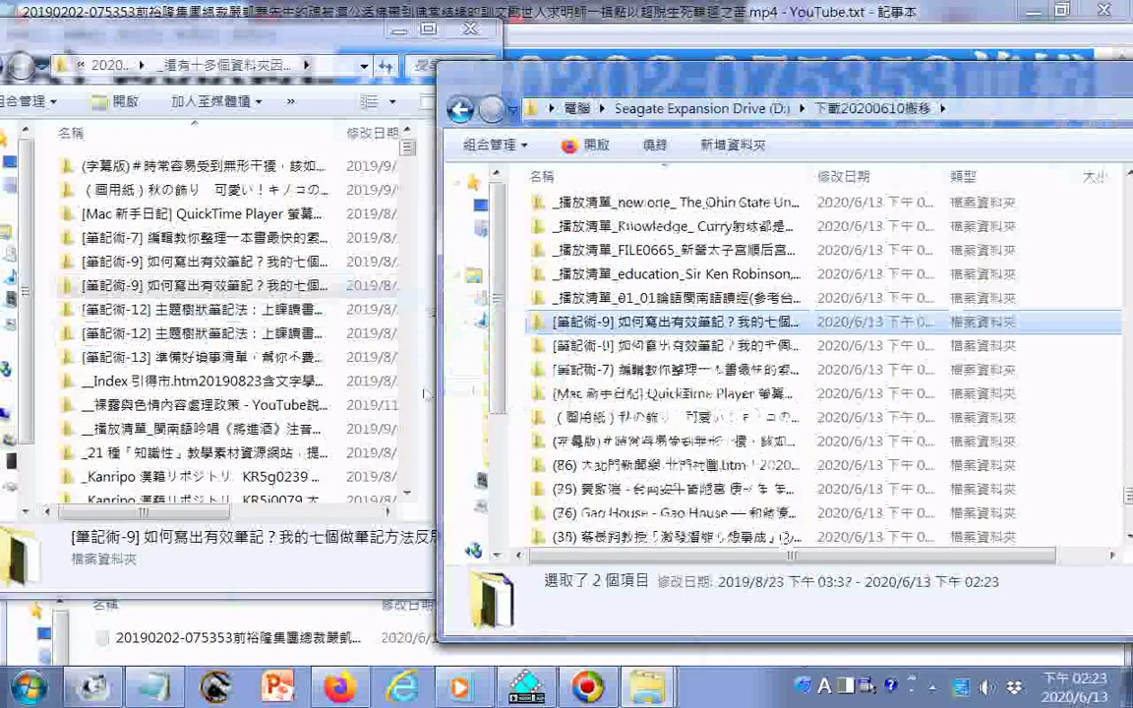
left_click_drag(268, 307, 508, 403)
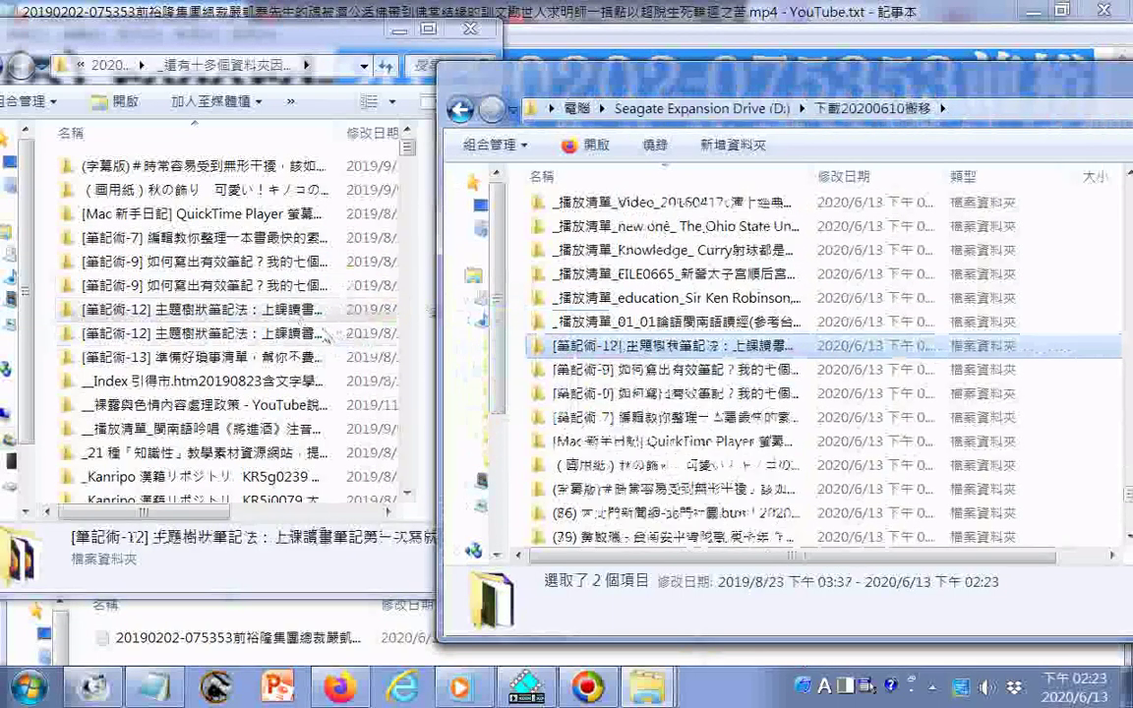
left_click_drag(313, 334, 507, 406)
left_click_drag(330, 360, 508, 405)
Copy the six folders from __Index 引得市 through _Kanripo KR5i0079 one by one into 下載20200610搬移
left_click_drag(307, 387, 517, 477)
left_click_drag(313, 407, 522, 483)
left_click_drag(313, 430, 506, 470)
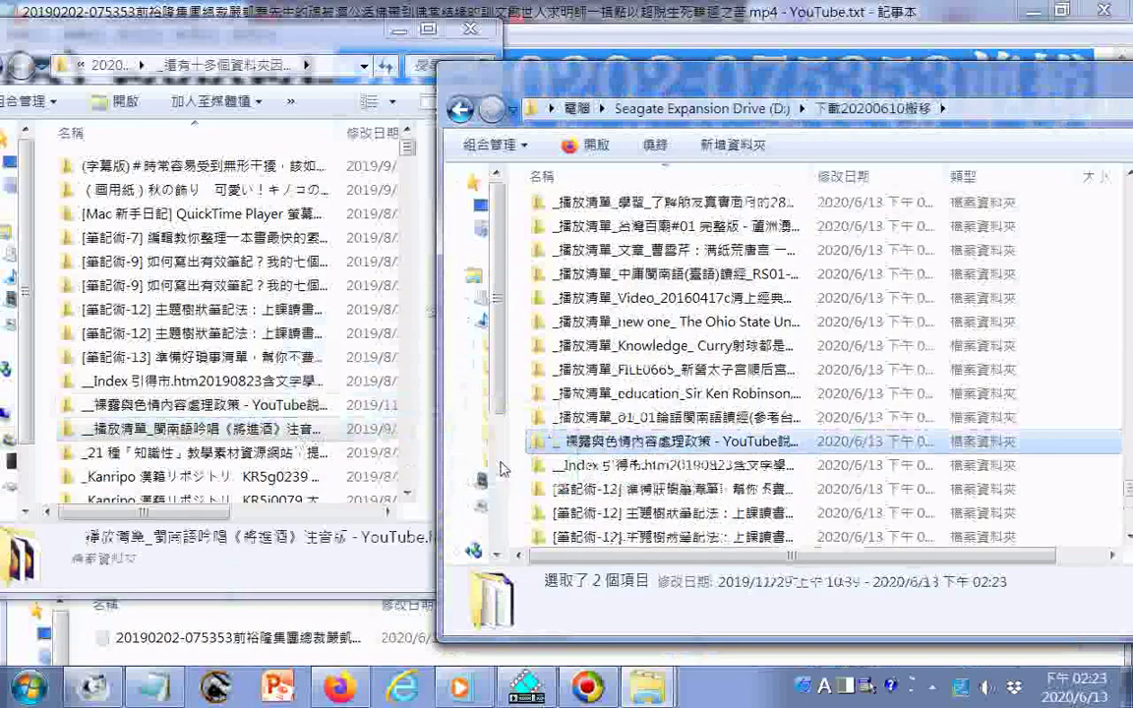
left_click_drag(309, 455, 507, 489)
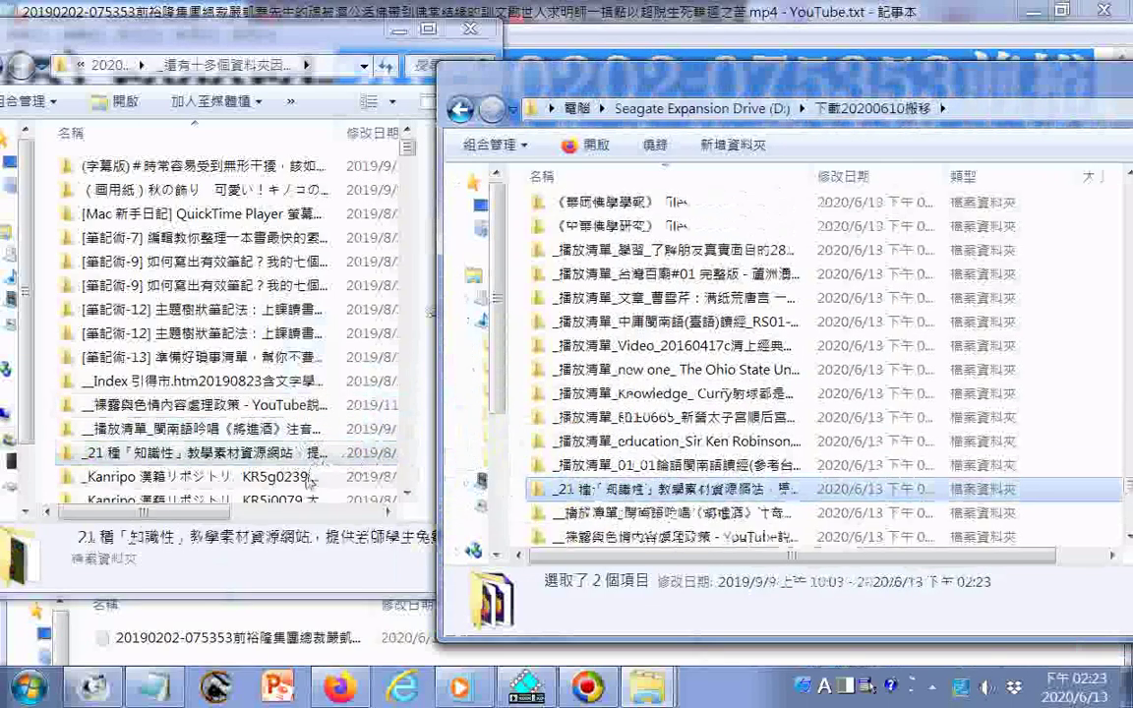
left_click_drag(307, 477, 513, 498)
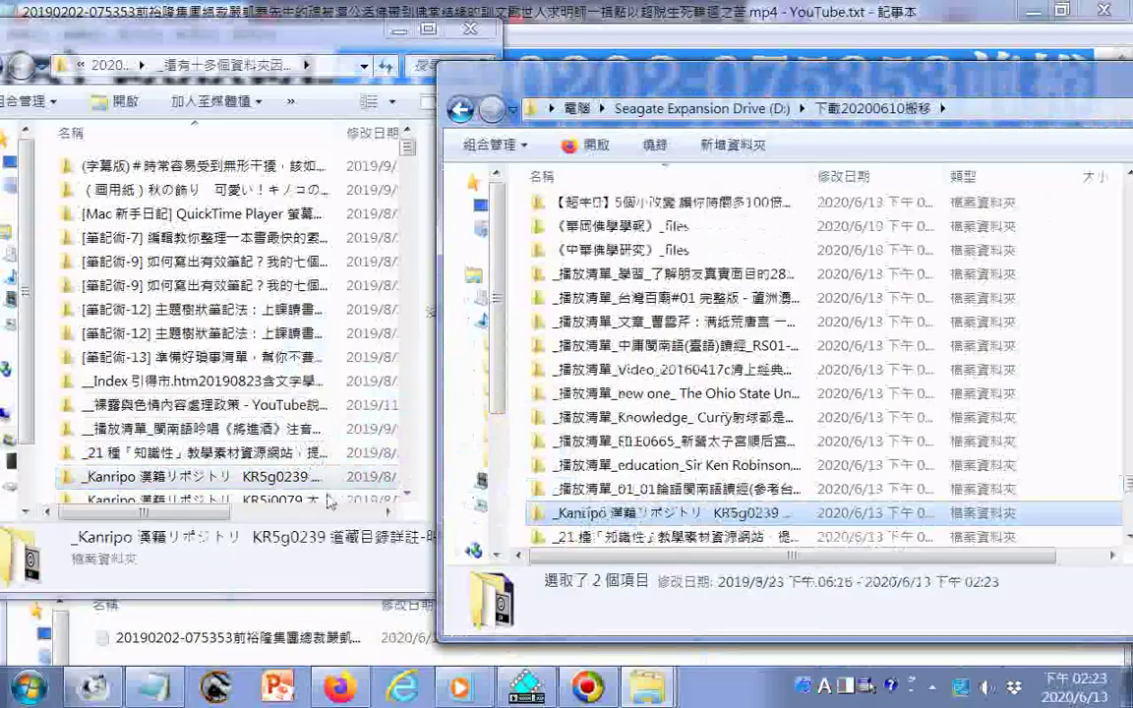
left_click_drag(329, 499, 515, 498)
Delete the 15 copied folders from (字幕版) through _Kanripo KR5i0079 in the source folder, accepting permanent deletion of the long-named one
left_click(349, 462)
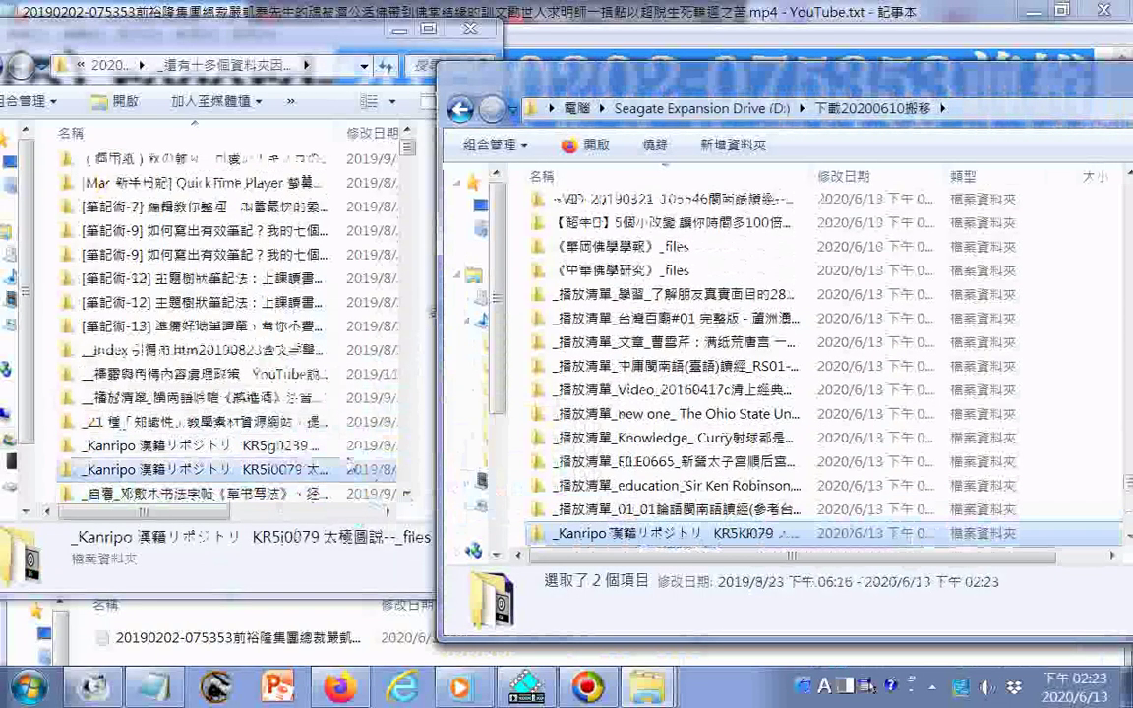
left_click(307, 160, "shift")
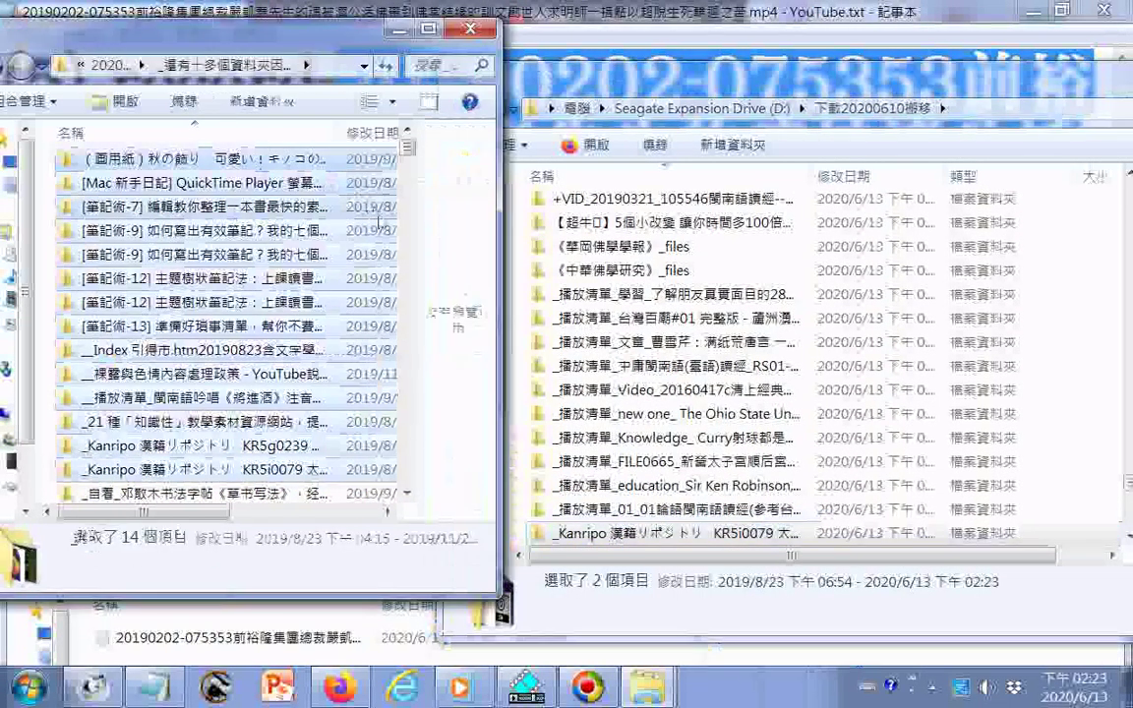
left_click(249, 163, "shift")
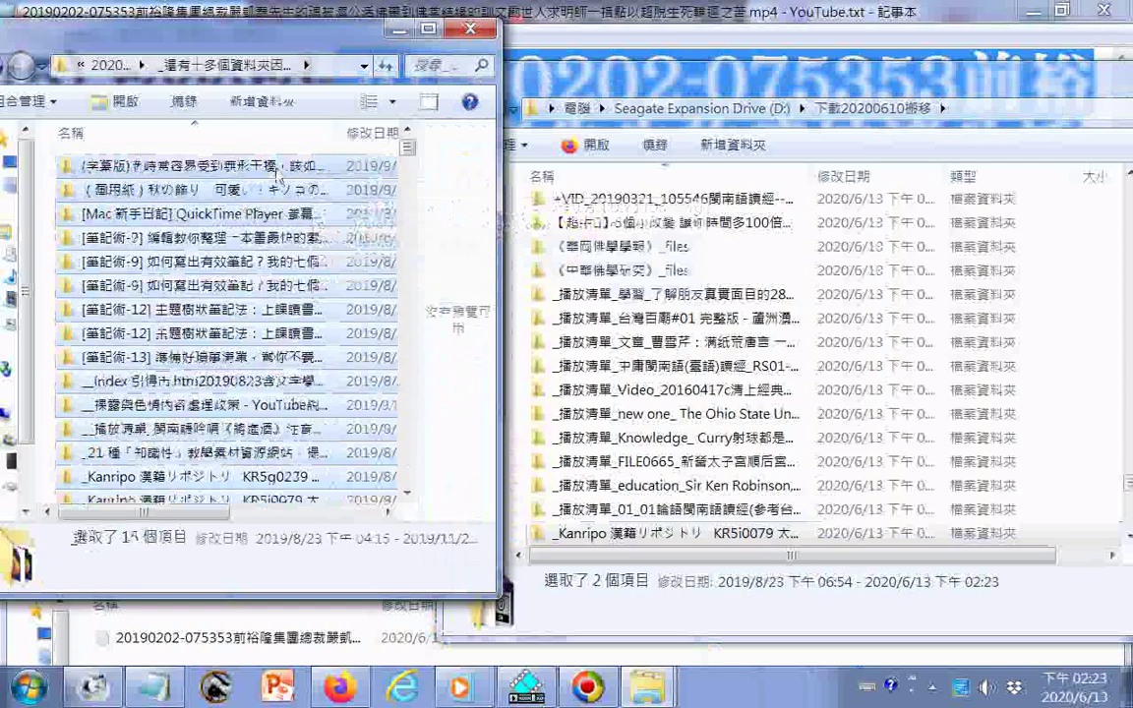
key("Delete")
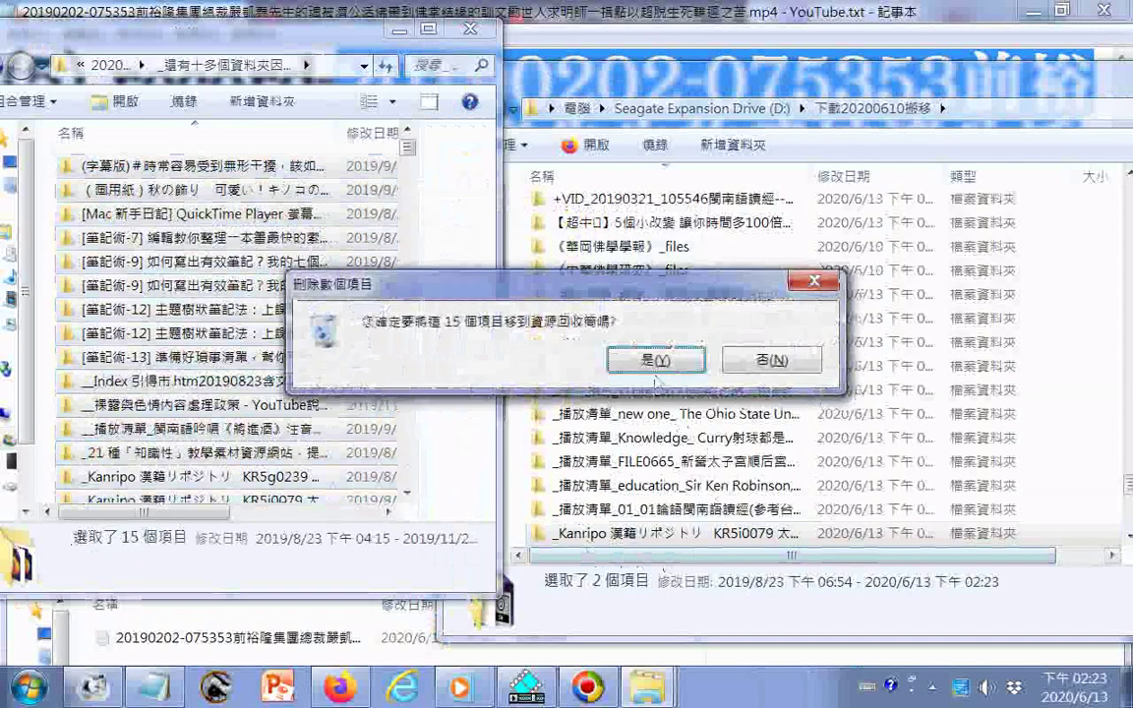
left_click(657, 361)
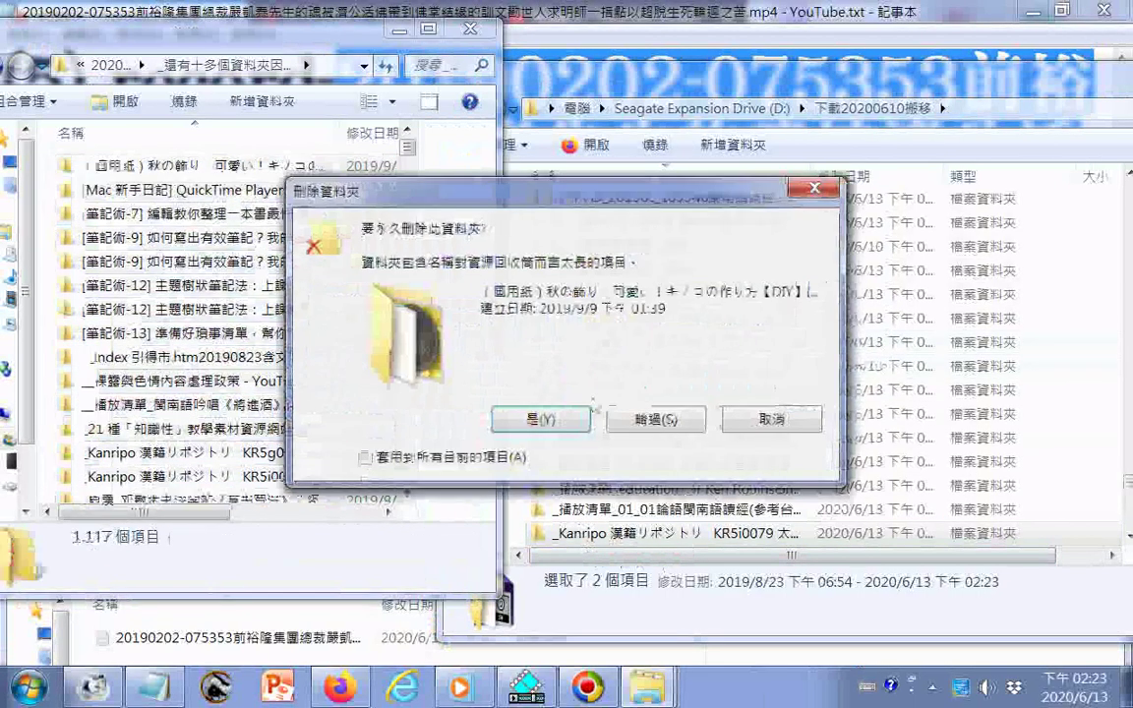
left_click(544, 421)
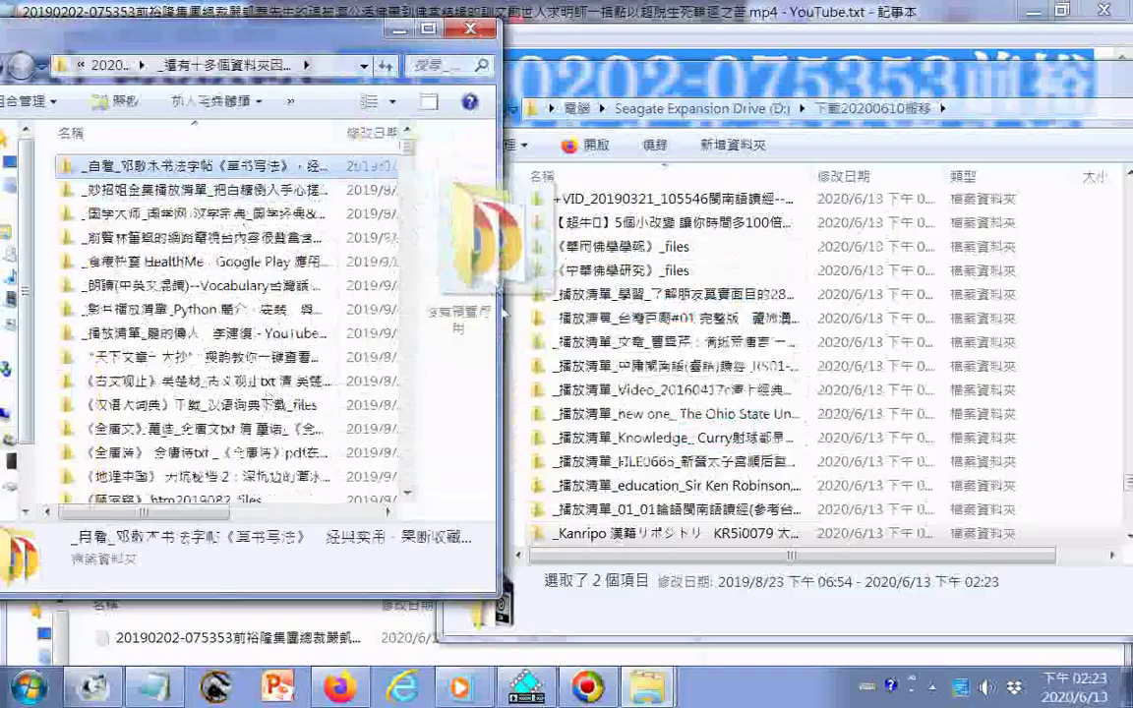
Copy the source folders from _自看 (《草书写法》) through _影片播放清單_Python 簡介 one by one into 下載20200610搬移
left_click_drag(504, 313, 551, 423)
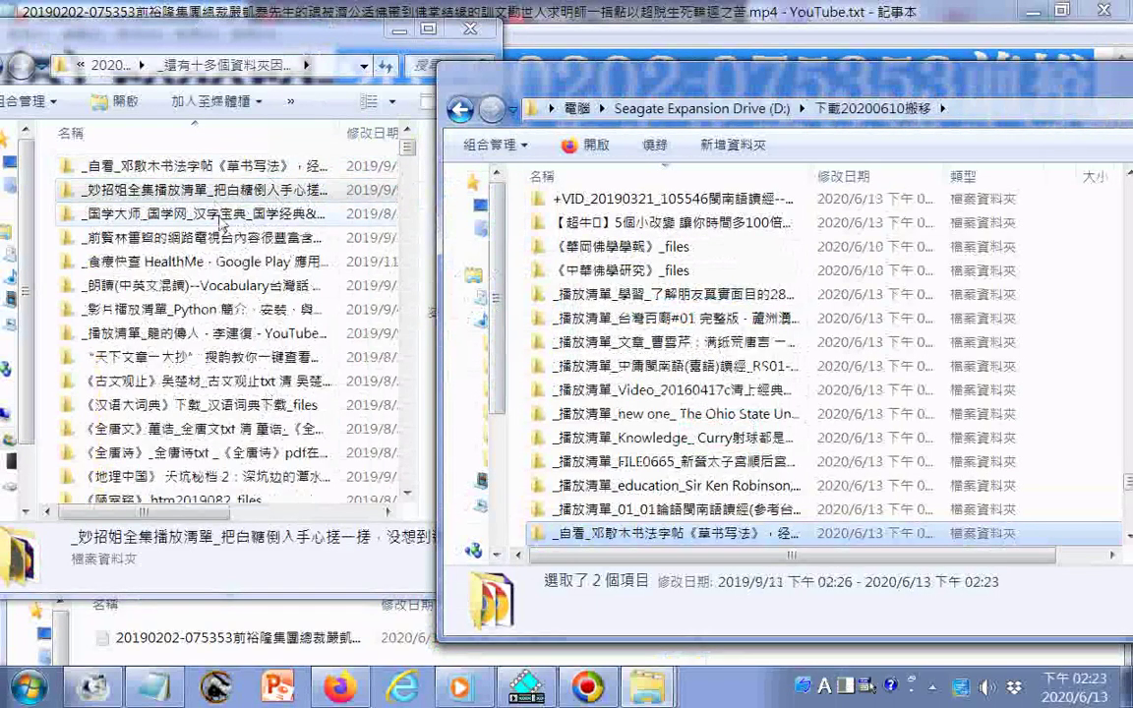
left_click_drag(222, 225, 534, 348)
left_click_drag(234, 241, 516, 375)
left_click_drag(263, 267, 504, 364)
left_click_drag(228, 285, 501, 374)
left_click_drag(236, 309, 511, 409)
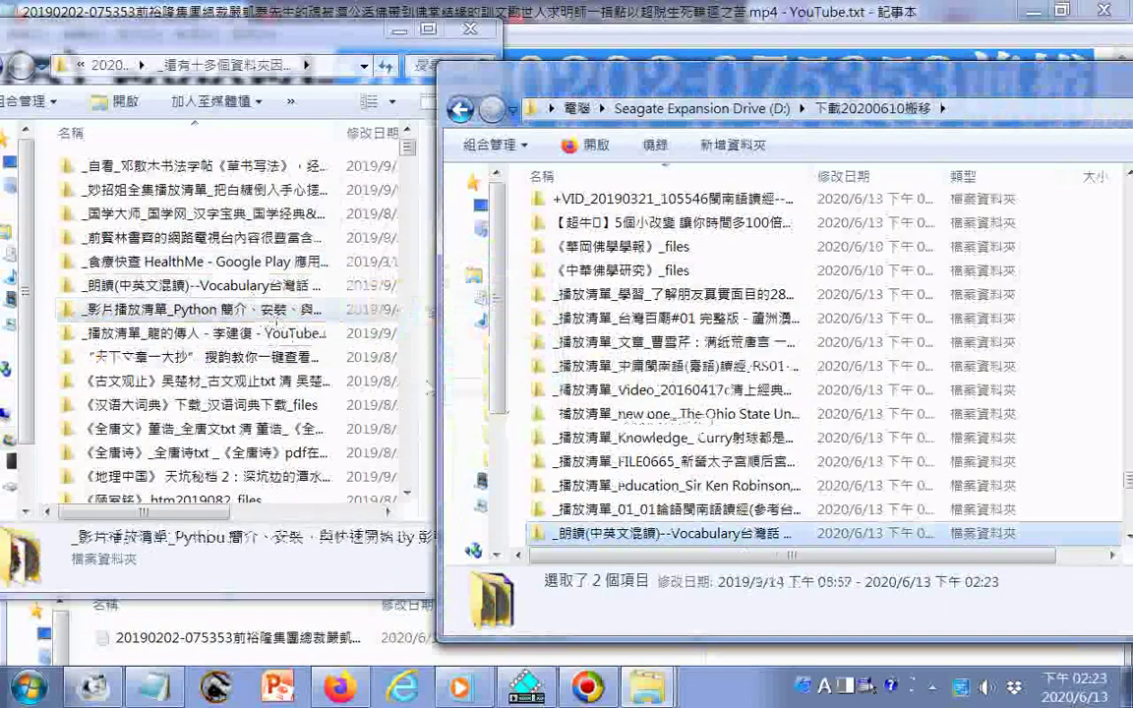
Copy the seven folders from _播放清單_龍的傳人 through 《地理中国》 天坑秘档 2 one by one into 下載20200610搬移
left_click_drag(237, 332, 513, 425)
left_click_drag(196, 357, 513, 418)
left_click_drag(196, 381, 513, 418)
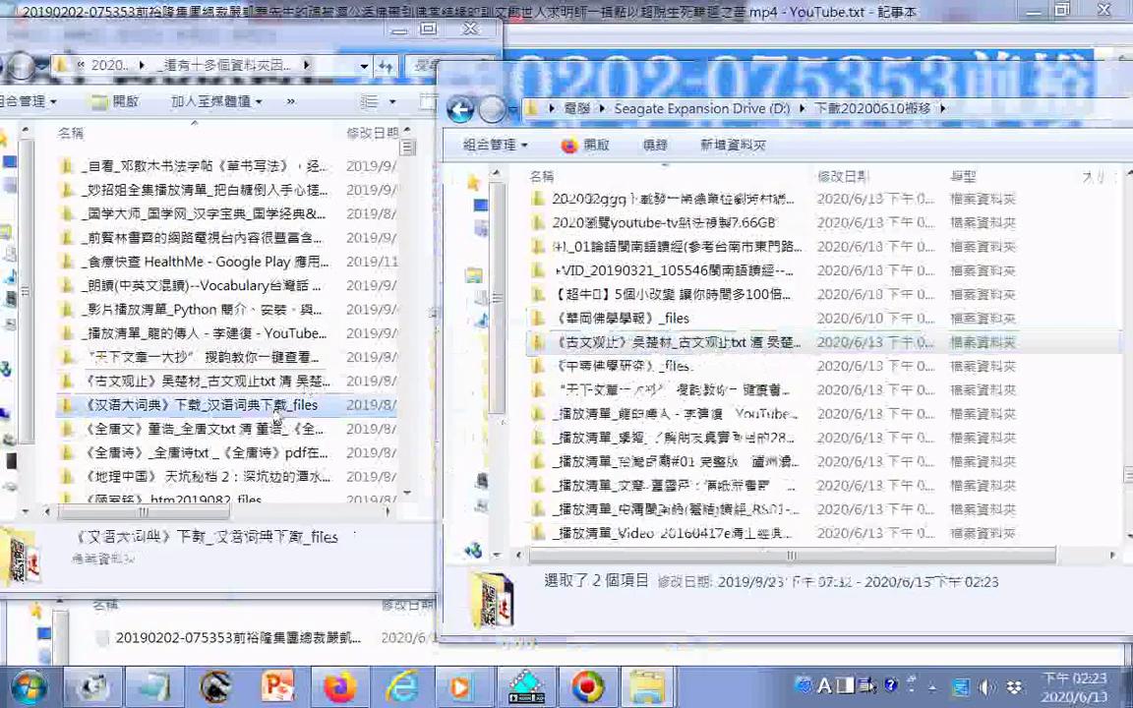
left_click_drag(246, 404, 513, 418)
left_click_drag(322, 430, 513, 418)
left_click_drag(246, 452, 513, 418)
left_click_drag(246, 476, 511, 482)
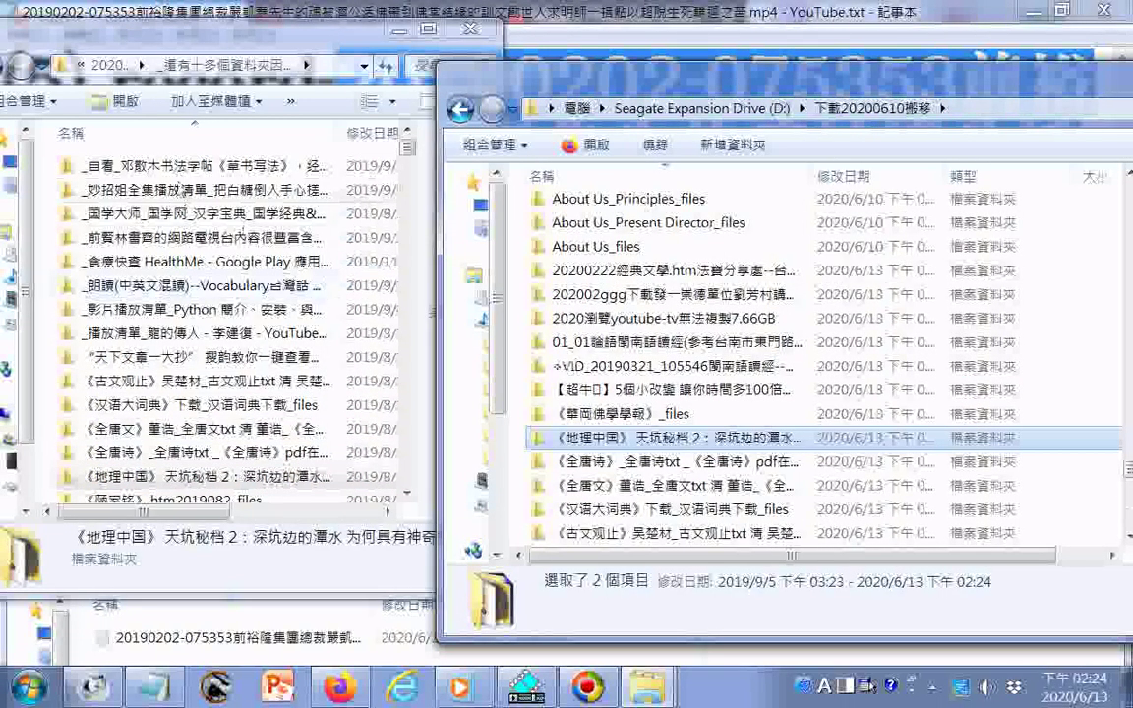
Move the 14 copied folders from _自看 through 《地理中国》 in the source folder to the Recycle Bin
left_click(197, 169, "shift")
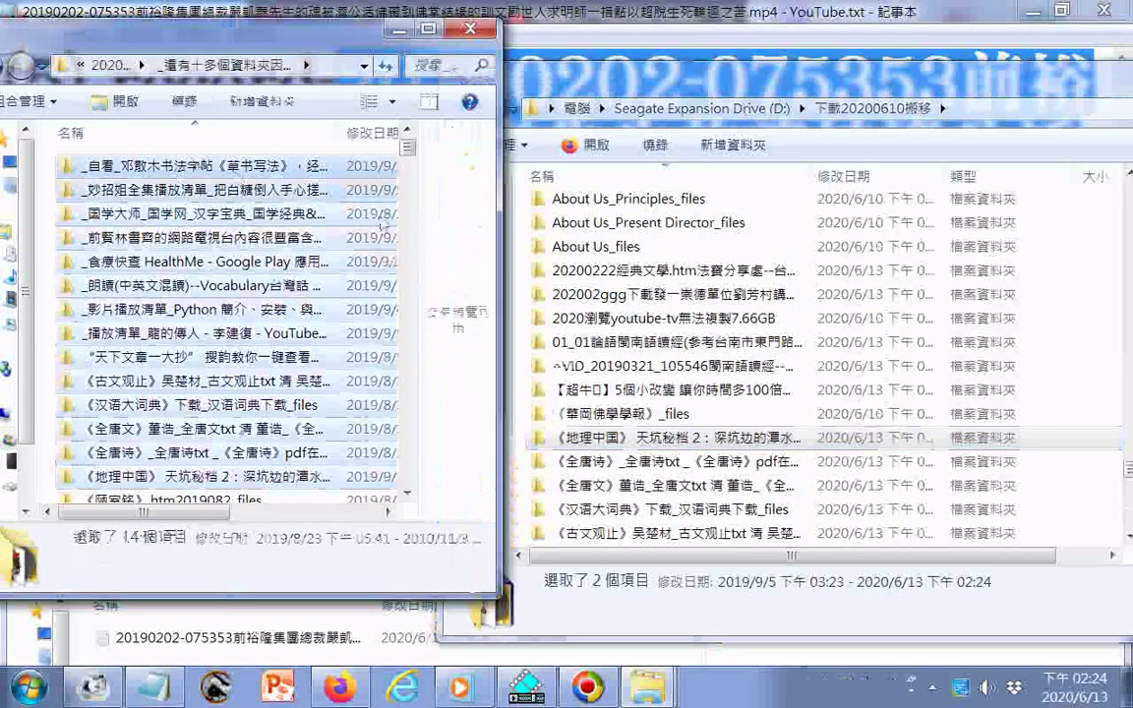
key("Delete")
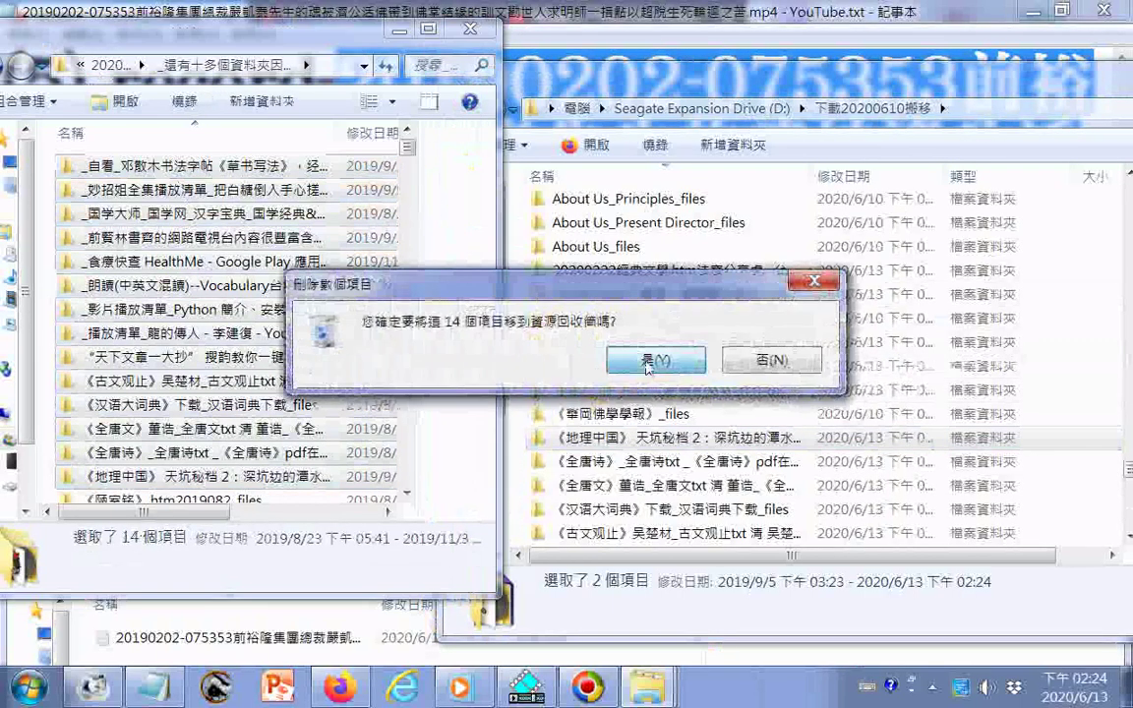
left_click(618, 358)
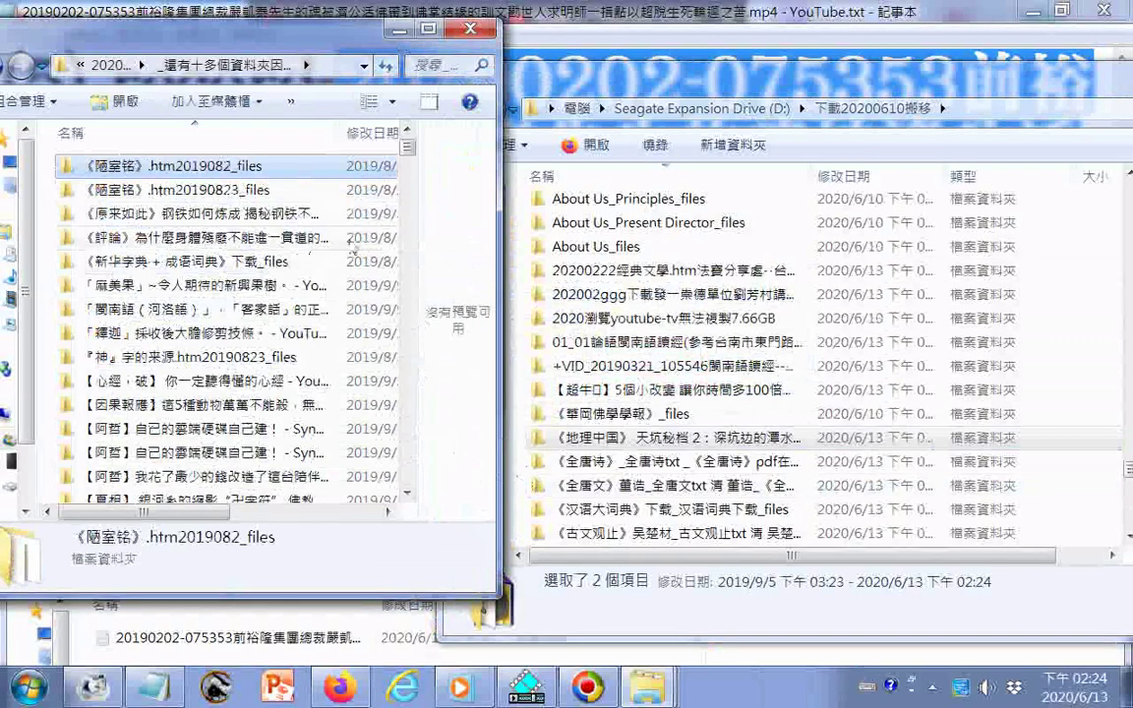
Copy the 《陋室铭》.htm2019082_files and 《陋室铭》.htm20190823_files folders into 下載20200610搬移
left_click_drag(408, 148, 374, 128)
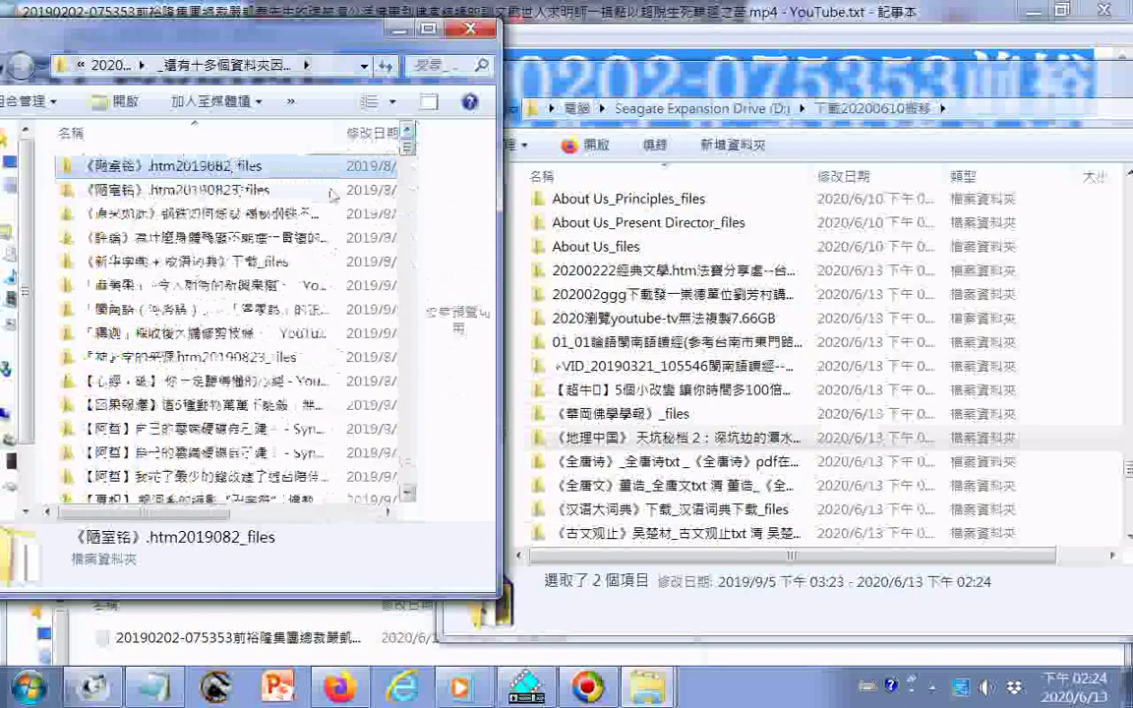
left_click_drag(204, 164, 517, 381)
left_click_drag(264, 188, 491, 419)
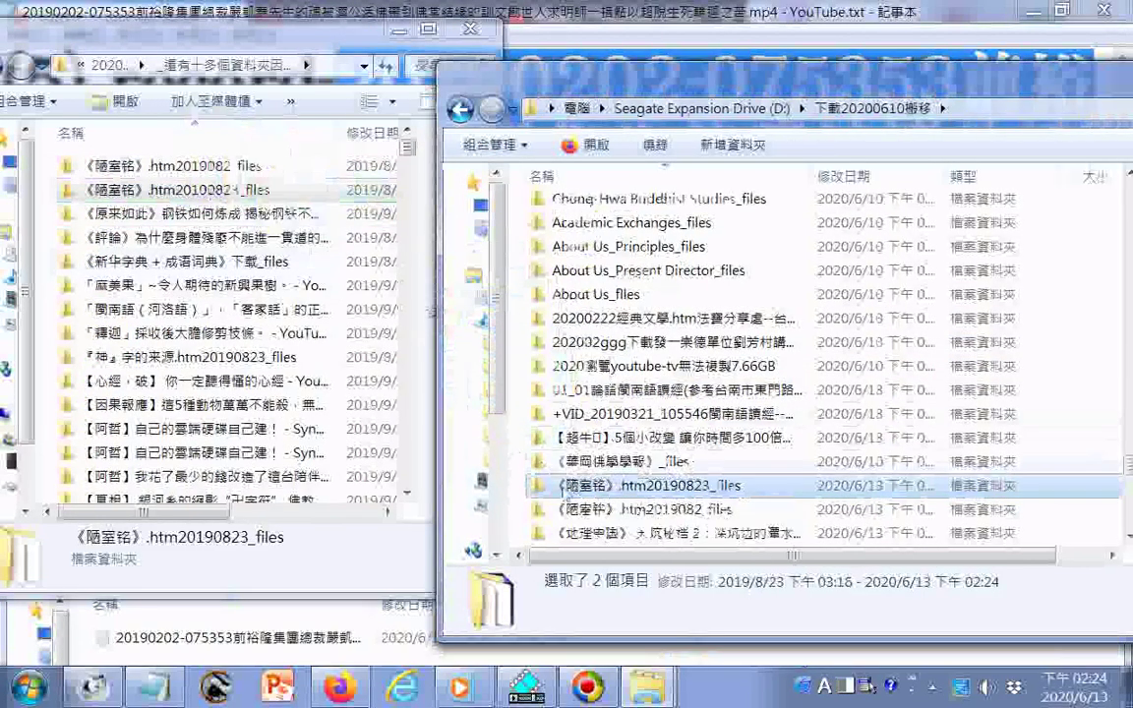
Copy the seven folders from 《原来如此》 through 『神』字的来源.htm20190823_files individually into 下載20200610搬移
left_click_drag(254, 218, 592, 356)
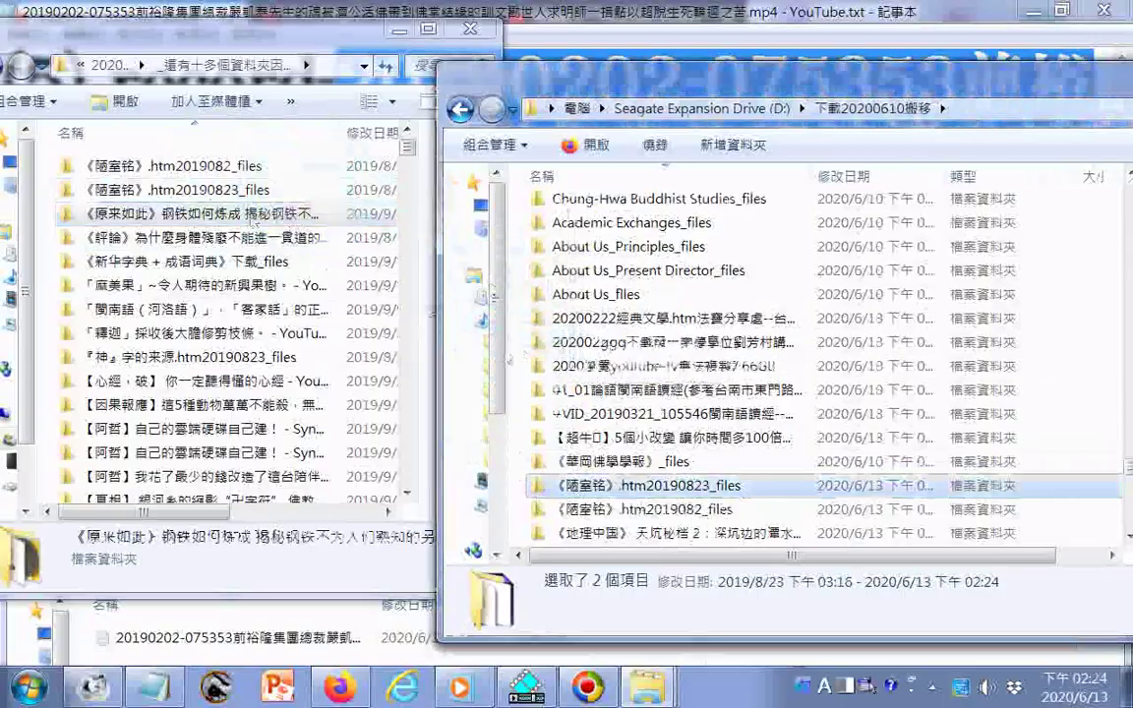
left_click_drag(241, 241, 524, 384)
left_click(315, 216)
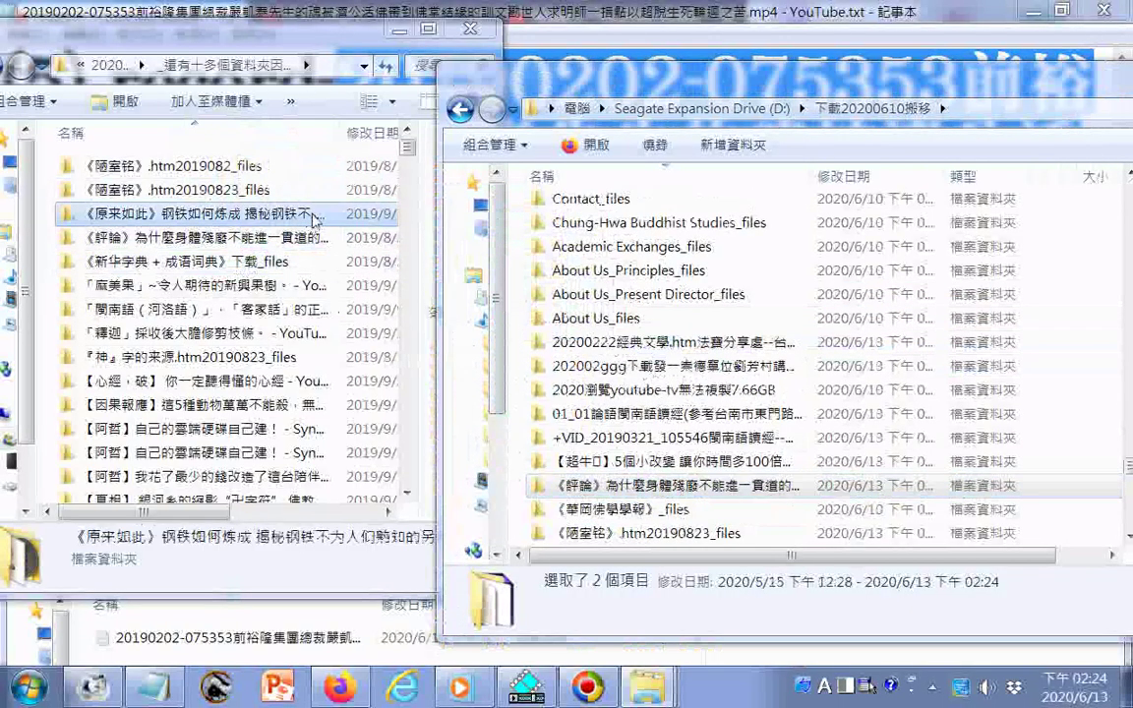
left_click_drag(315, 219, 531, 349)
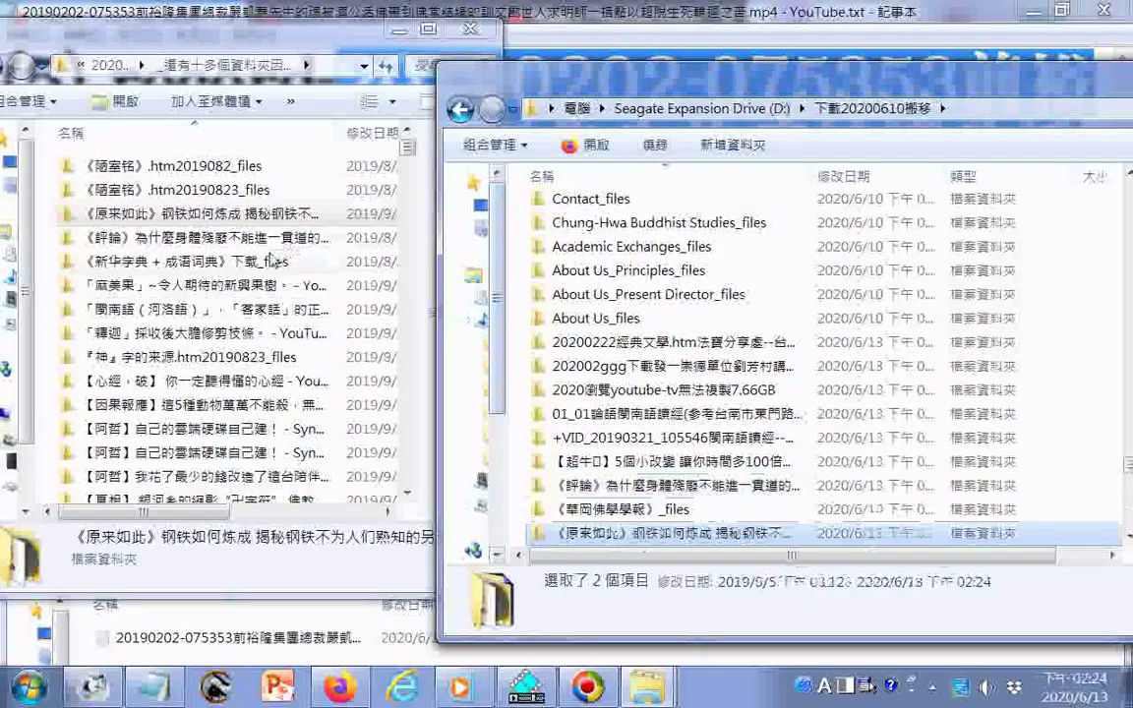
left_click_drag(270, 266, 508, 337)
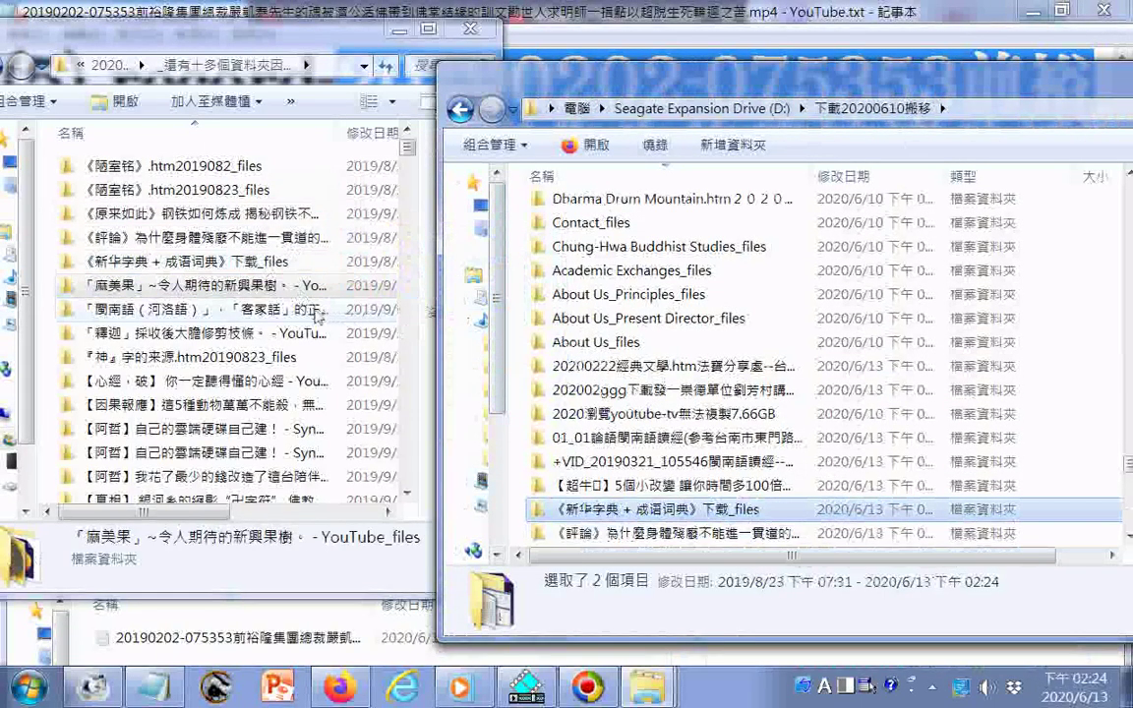
left_click_drag(279, 285, 510, 332)
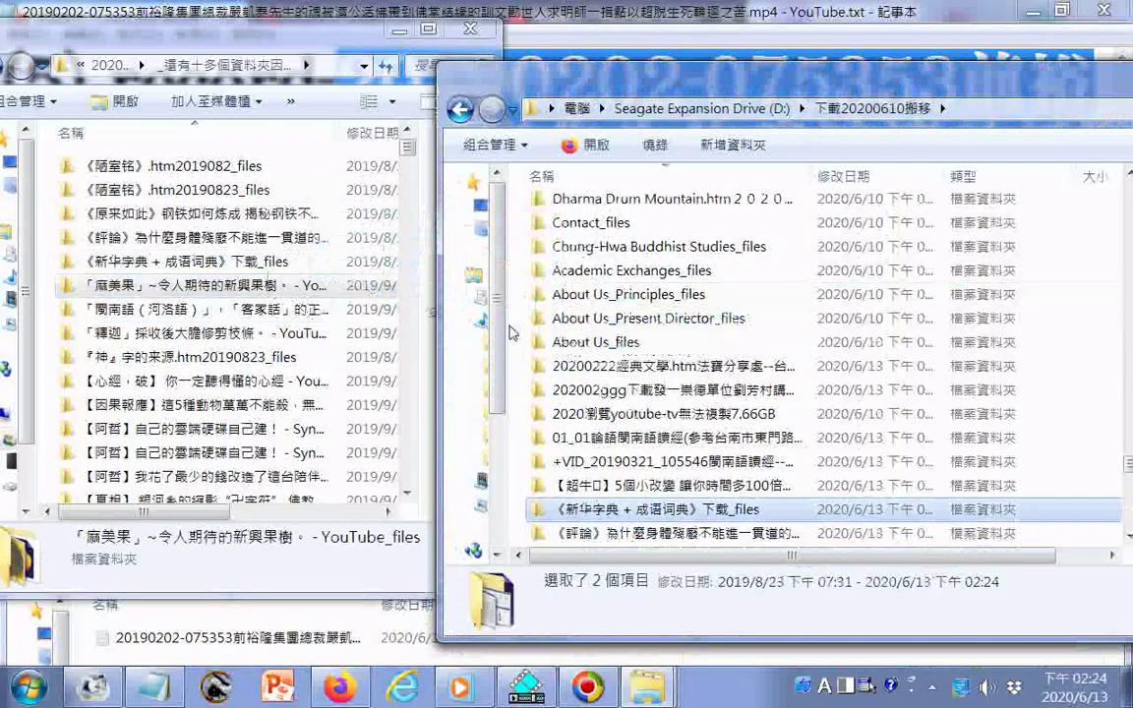
left_click_drag(313, 318, 517, 295)
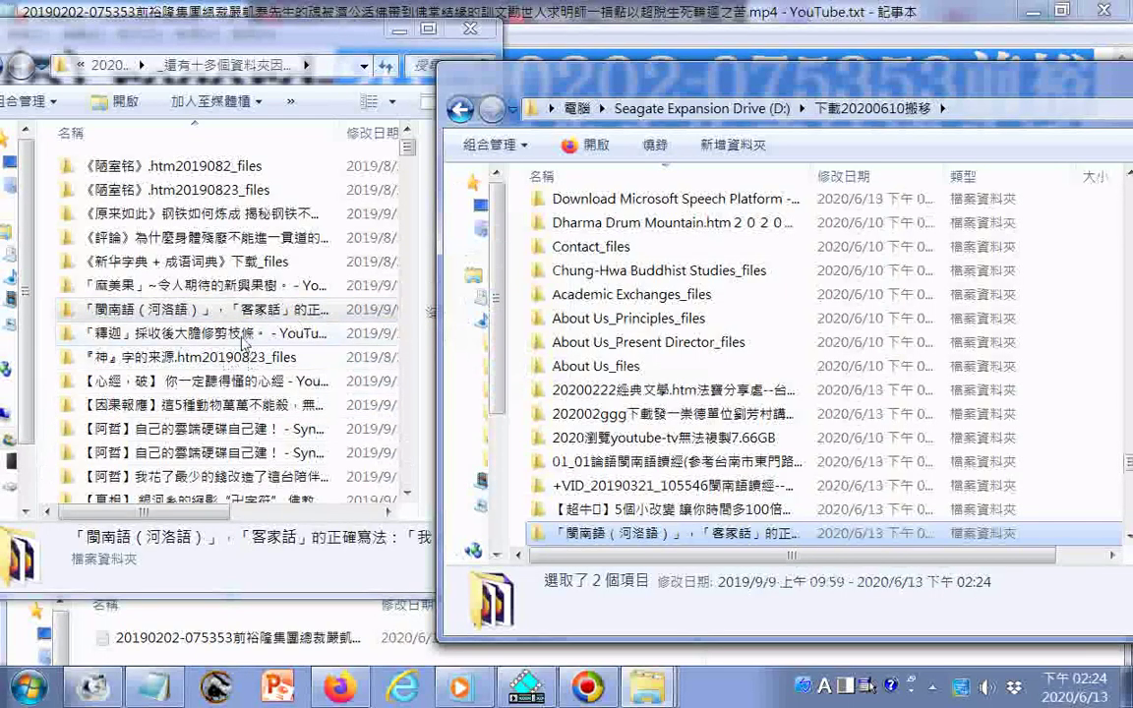
left_click_drag(244, 339, 521, 388)
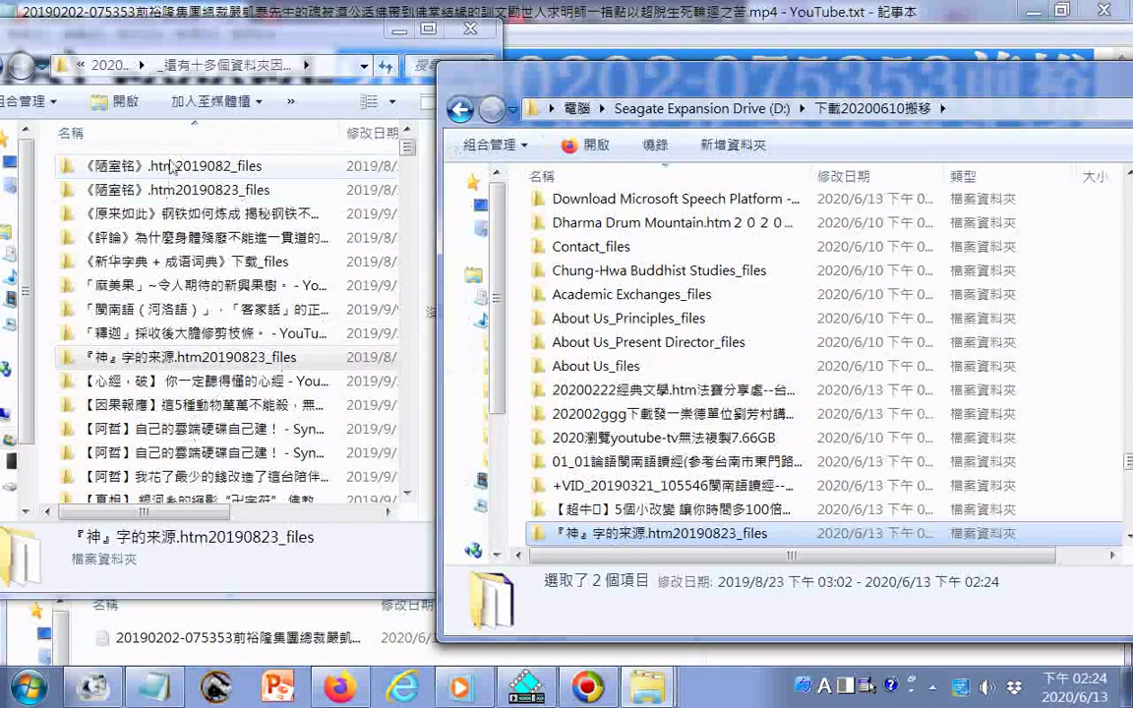
Move the nine copied folders from 《陋室铭》.htm2019082_files through 『神』字的来源 in the source folder to the Recycle Bin
left_click(172, 167, "shift")
key("Delete")
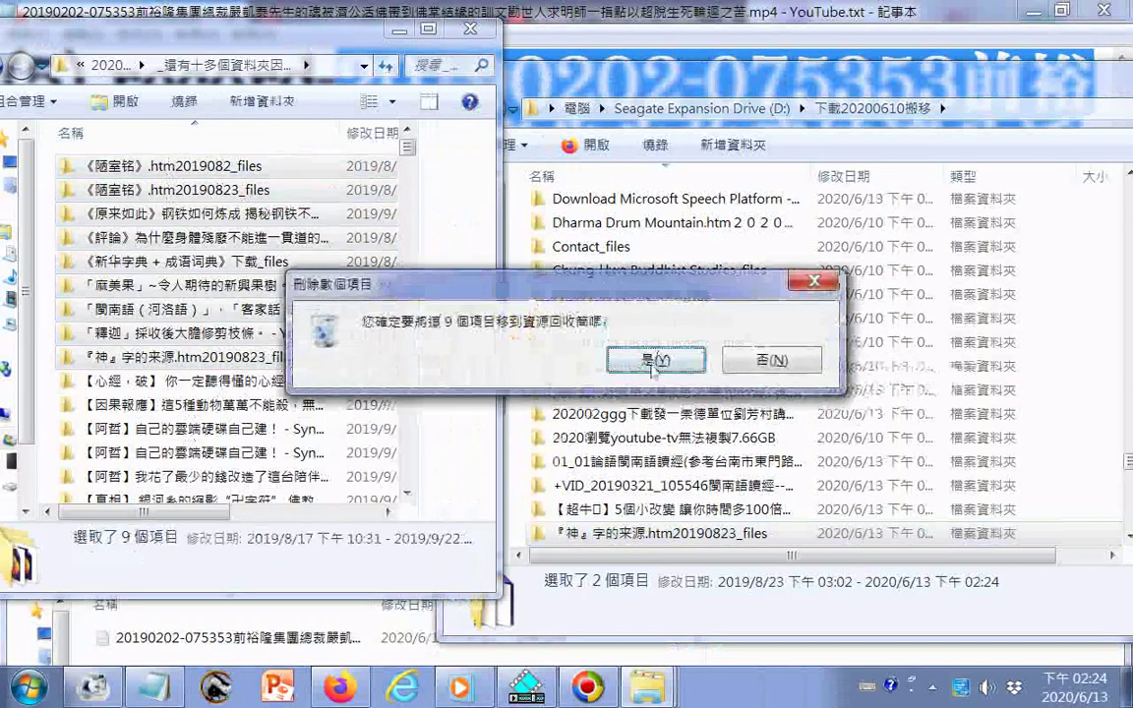
left_click(653, 361)
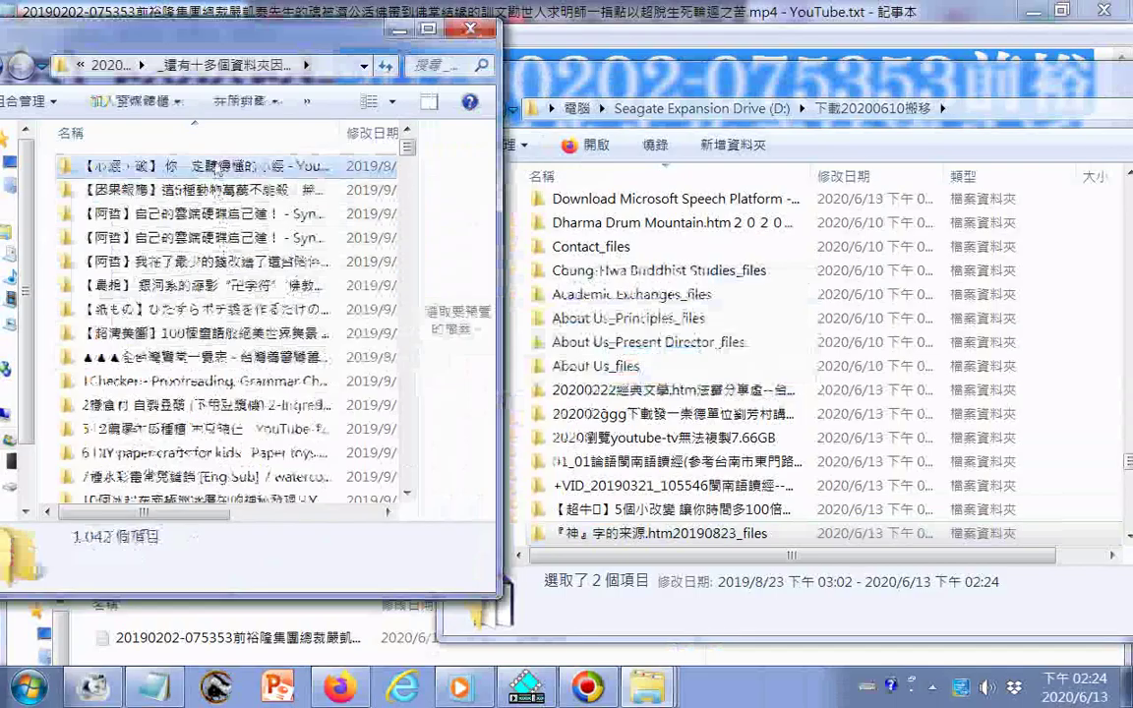
Copy the source folders from 【心經,破】 through 【超清美圖】 one by one into 下載20200610搬移
left_click_drag(217, 169, 550, 381)
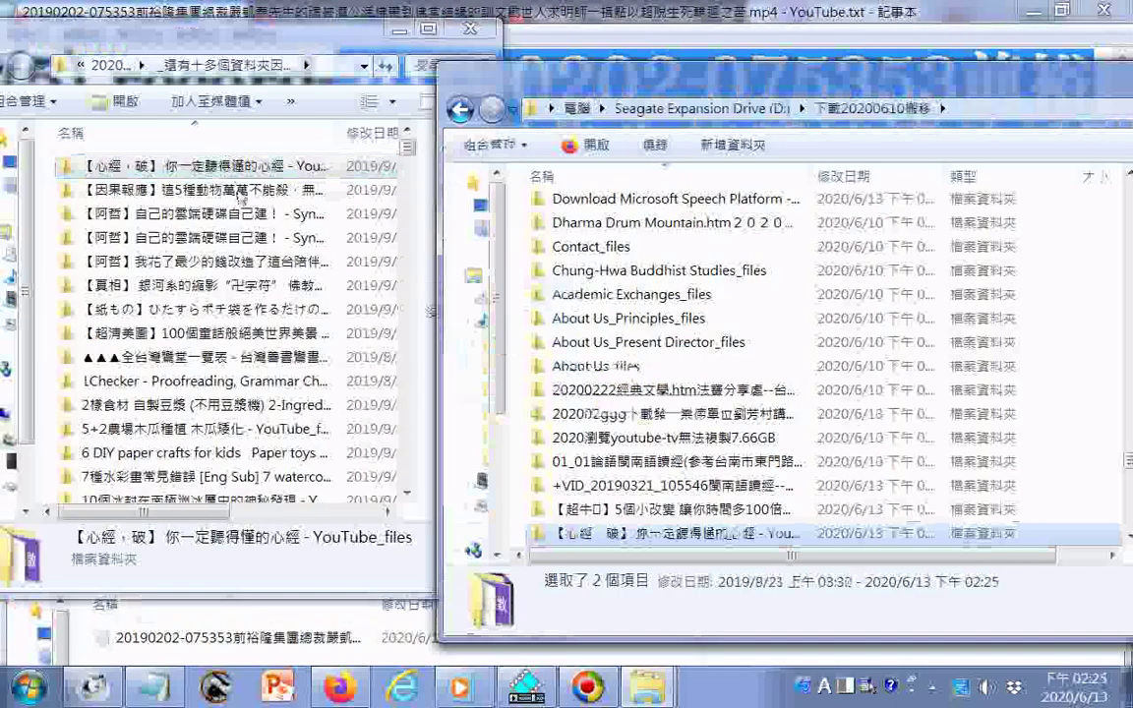
left_click_drag(239, 191, 511, 382)
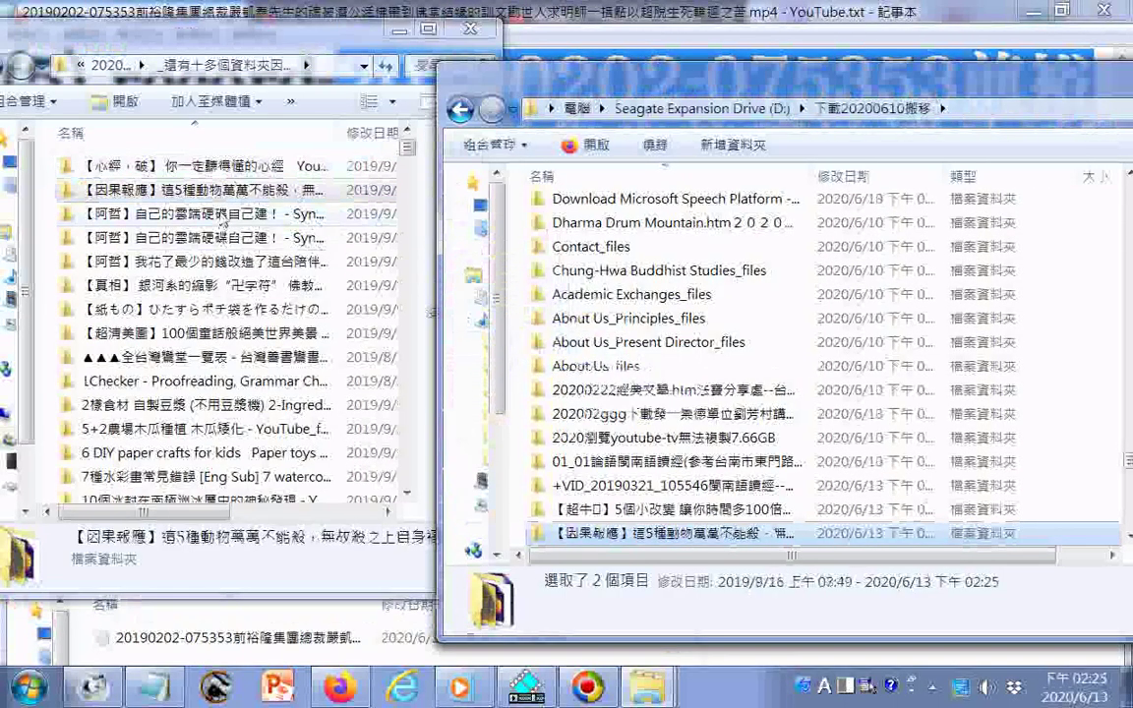
left_click_drag(197, 214, 528, 401)
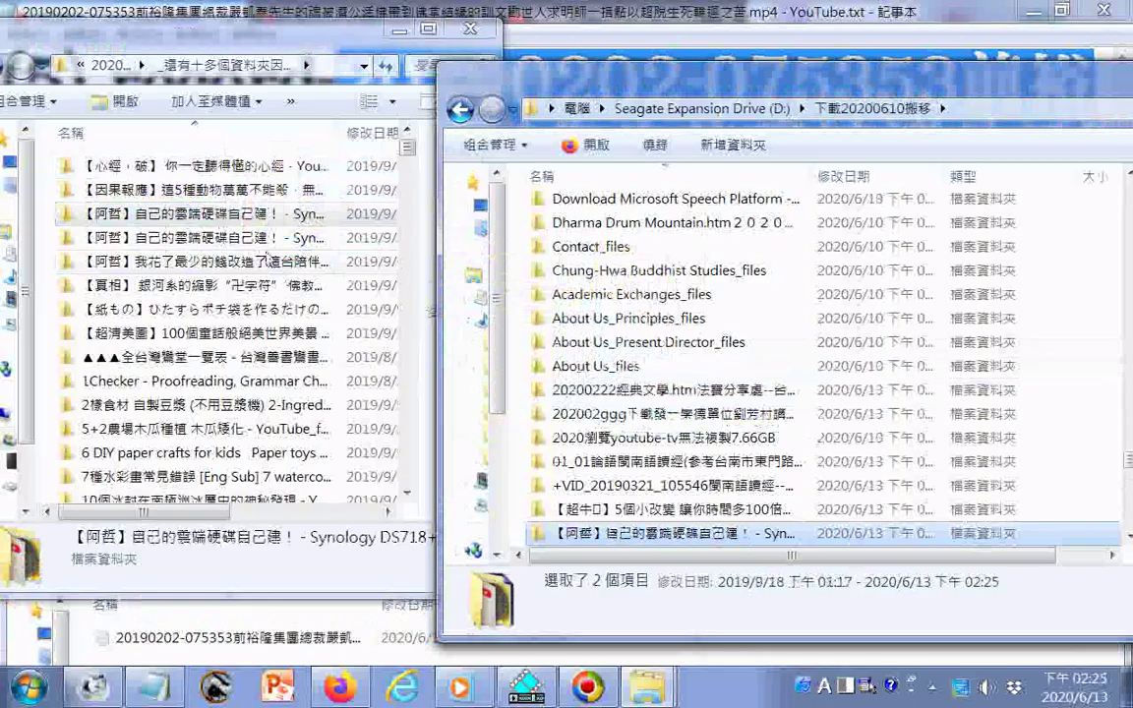
left_click_drag(197, 237, 514, 402)
left_click_drag(197, 262, 513, 405)
left_click_drag(307, 283, 512, 395)
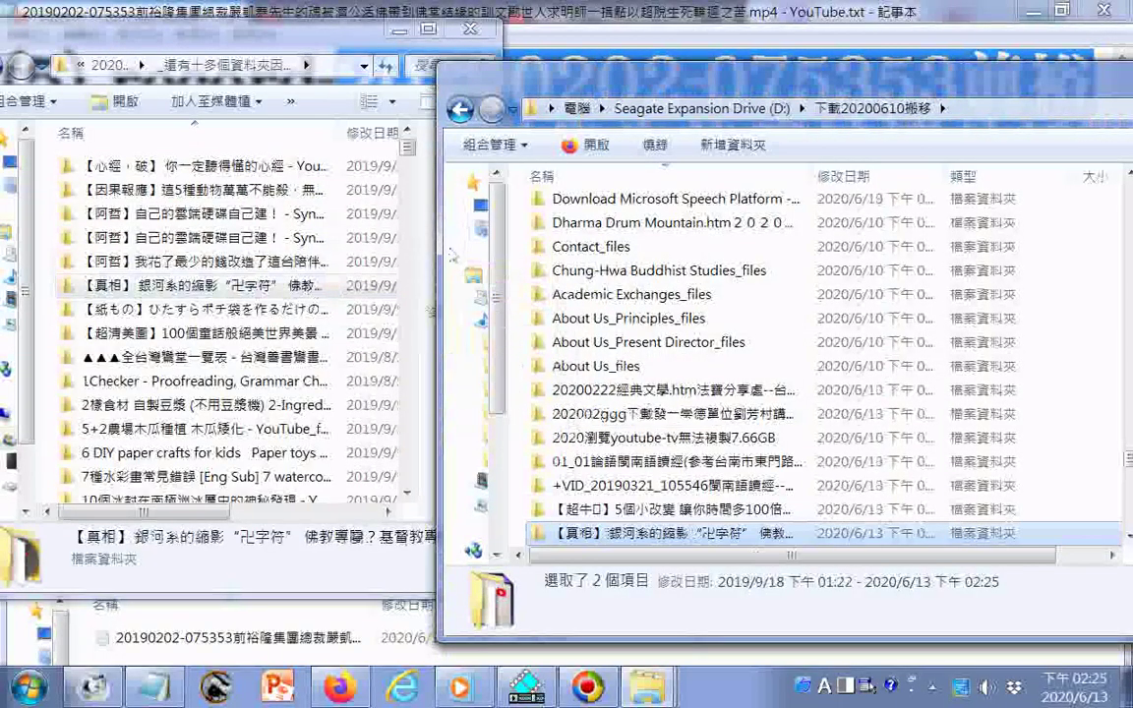
left_click_drag(284, 317, 515, 447)
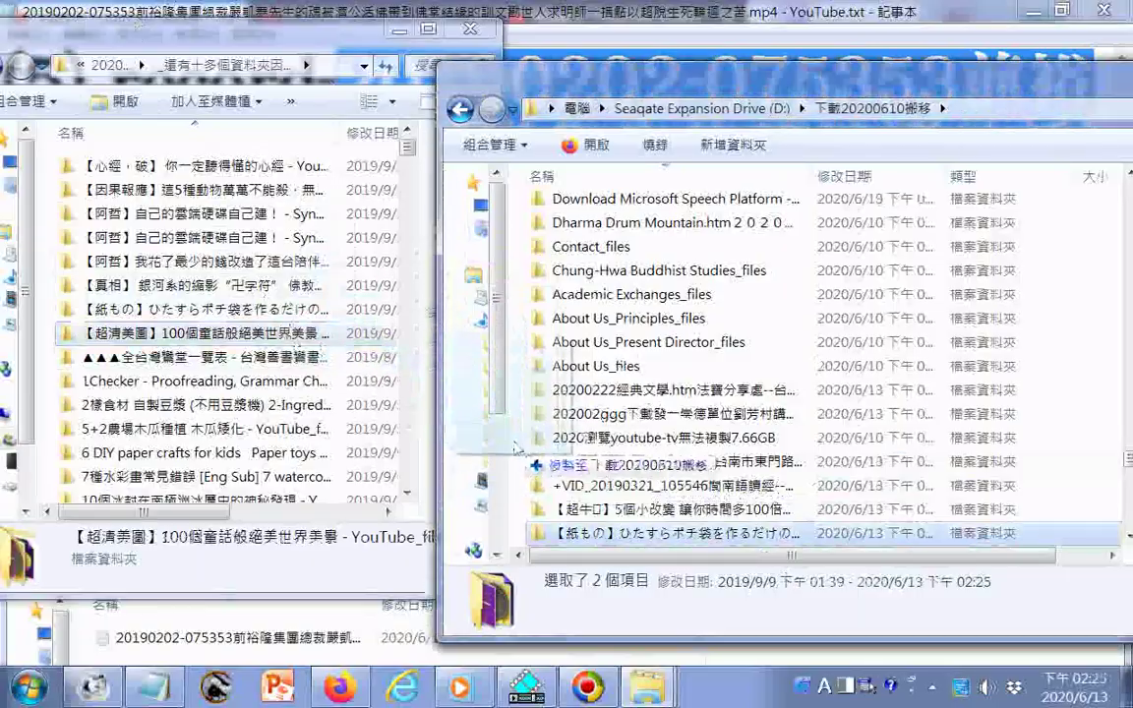
Copy the eight folders from ▲▲▲全台灣鸞堂一覽表 through 14個你不知道的錯誤睡前習慣 one by one into 下載20200610搬移
left_click_drag(197, 356, 536, 514)
left_click_drag(285, 381, 526, 477)
left_click_drag(276, 404, 553, 517)
left_click_drag(461, 481, 526, 509)
left_click_drag(297, 450, 486, 472)
left_click_drag(322, 475, 502, 576)
left_click_drag(285, 498, 506, 512)
left_click_drag(339, 495, 510, 505)
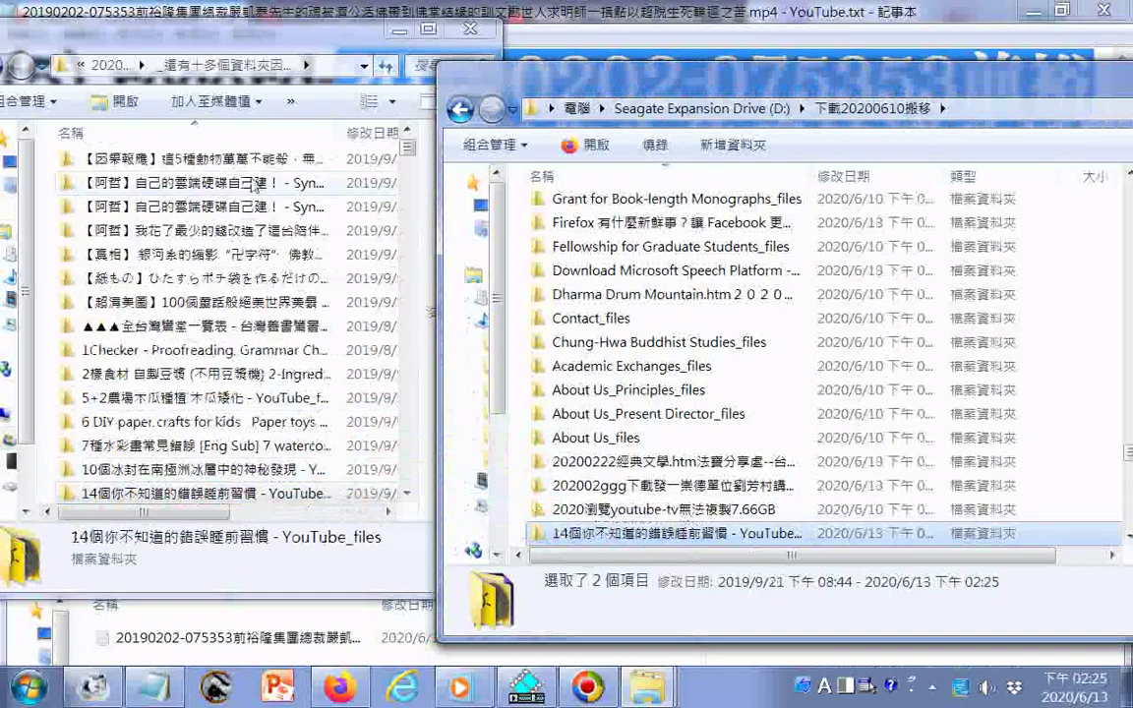
Delete the 15 copied folders from 【因果報應】 through 14個你不知道的錯誤睡前習慣 in the source folder
left_click(246, 162)
key("ctrl+a")
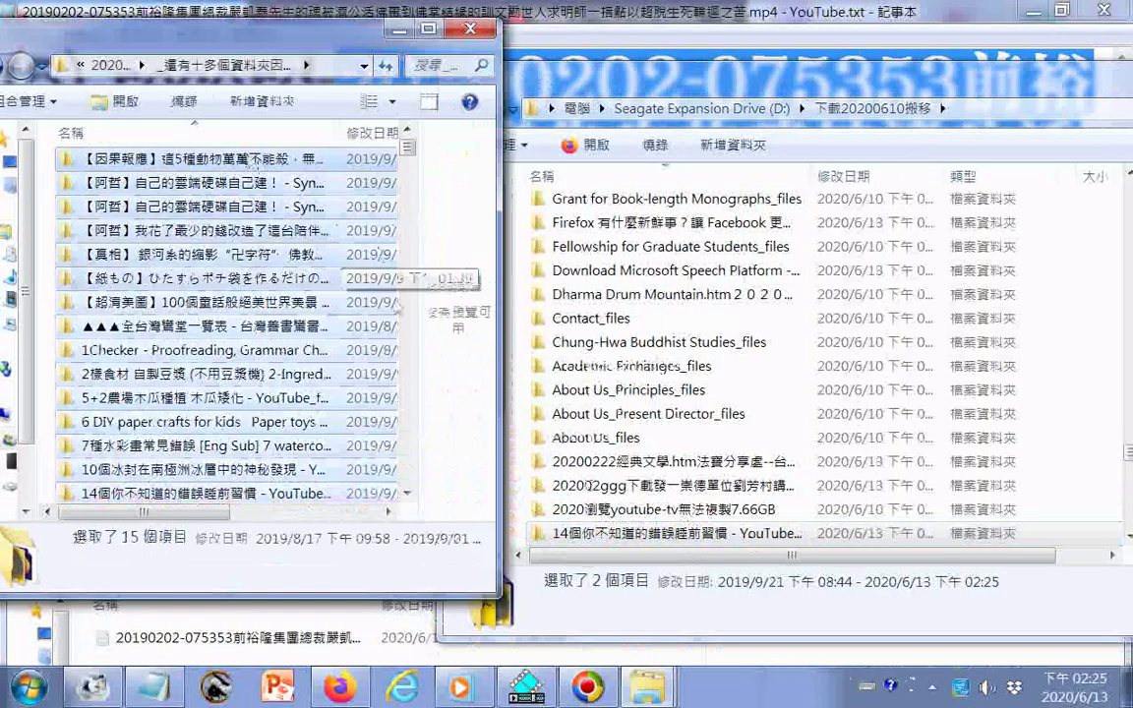
key("Delete")
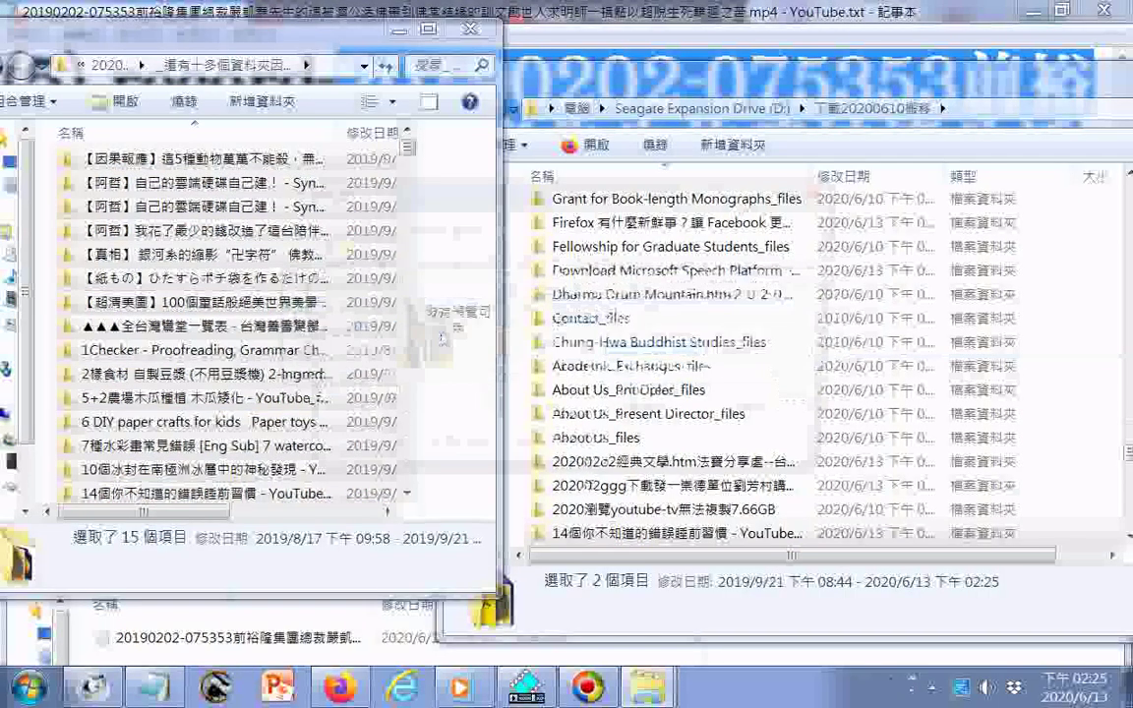
left_click(569, 430)
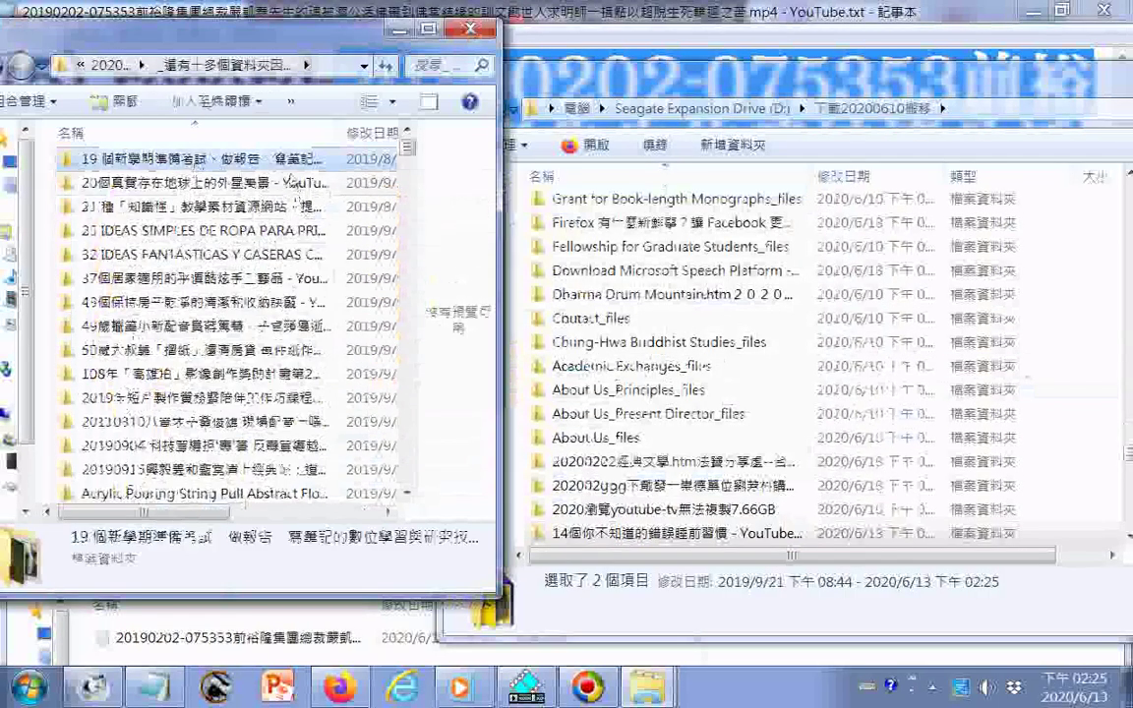
Copy the 19 個新學期準備考試 folder into 下載20200610搬移, declining to replace it or 【心經,破】 when copying them again
left_click_drag(248, 160, 506, 519)
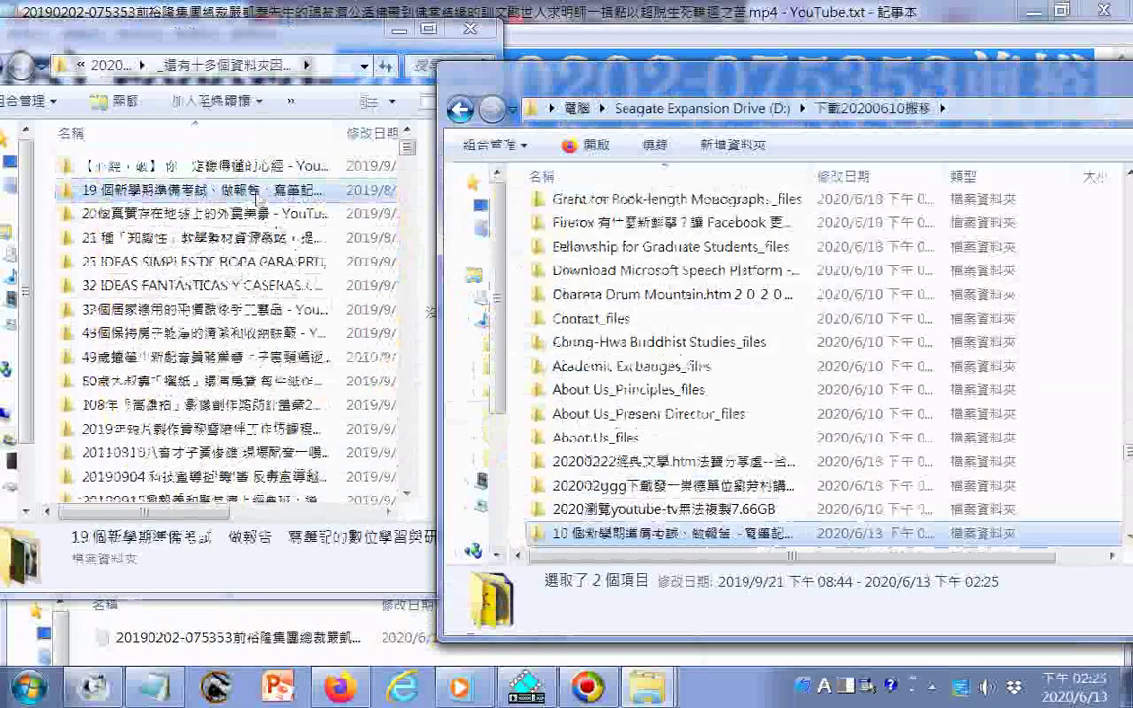
left_click_drag(247, 169, 510, 454)
left_click(770, 546)
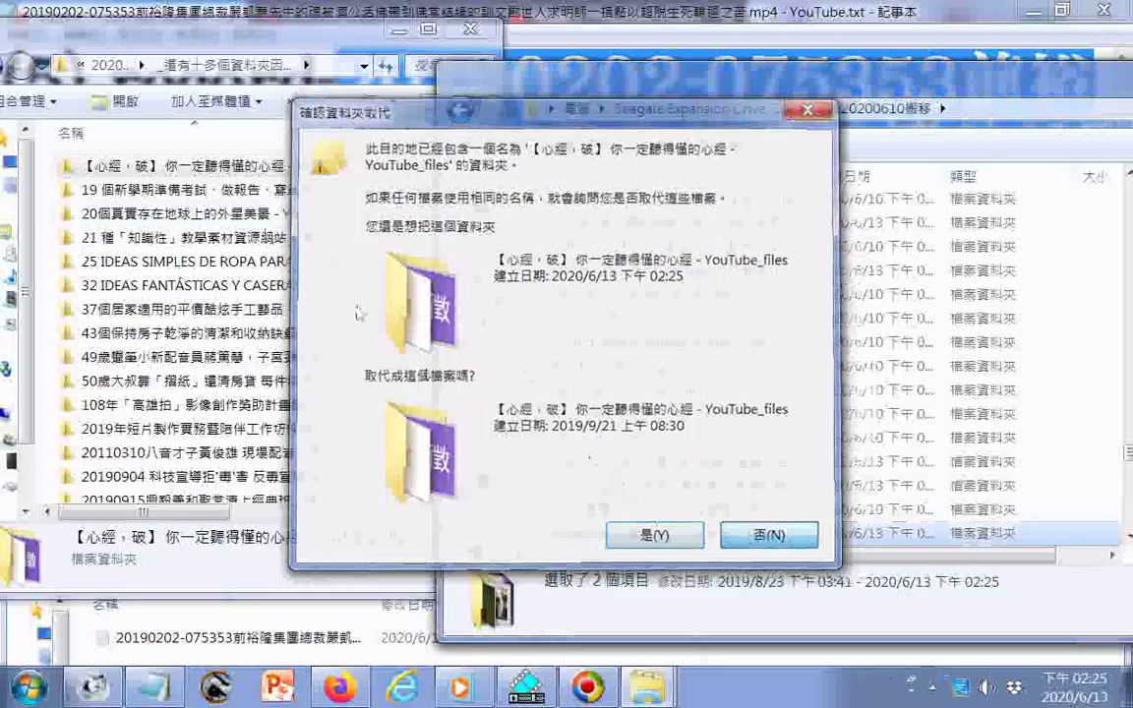
left_click_drag(250, 192, 520, 460)
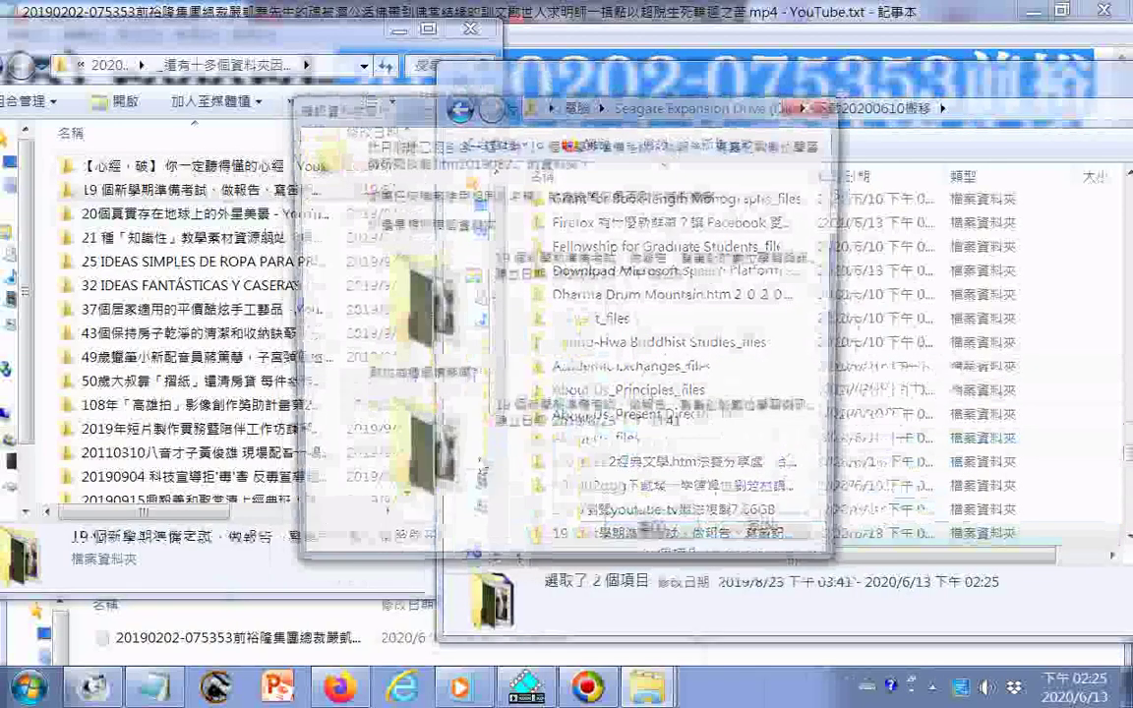
left_click(769, 535)
Copy the six folders from 20個真實存在地球上的外星美景 through 43個保持房子乾淨的清潔和收納訣竅 one by one into 下載20200610搬移
left_click_drag(197, 214, 522, 463)
left_click_drag(184, 237, 502, 400)
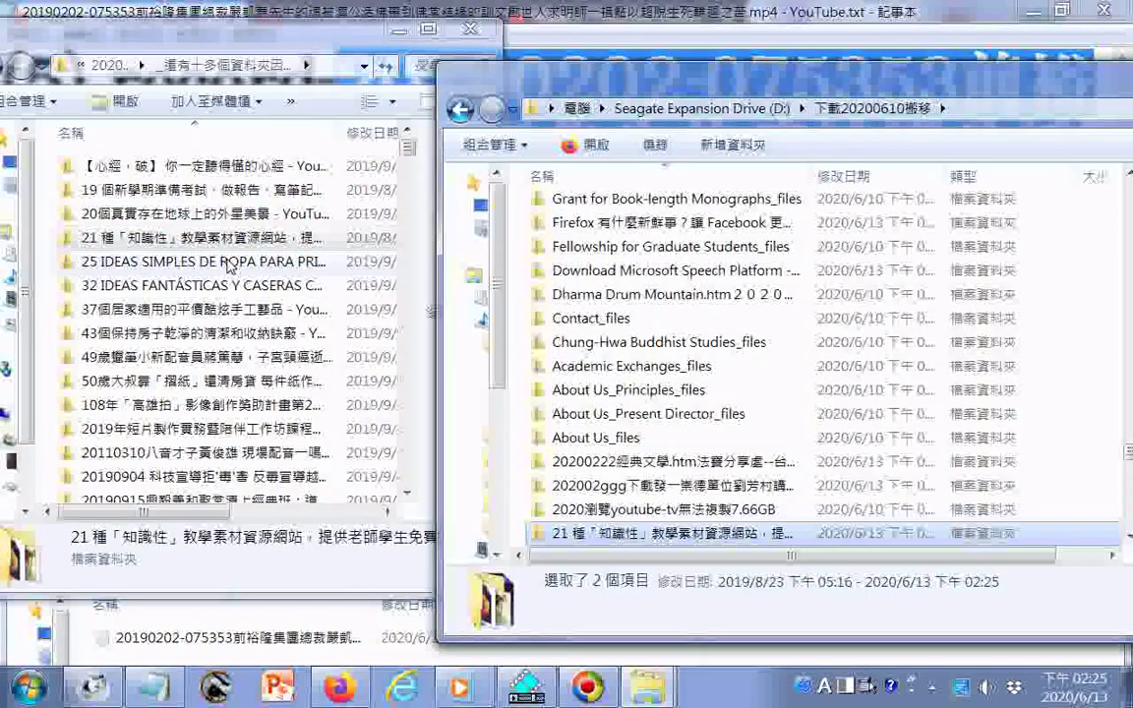
left_click_drag(197, 261, 522, 435)
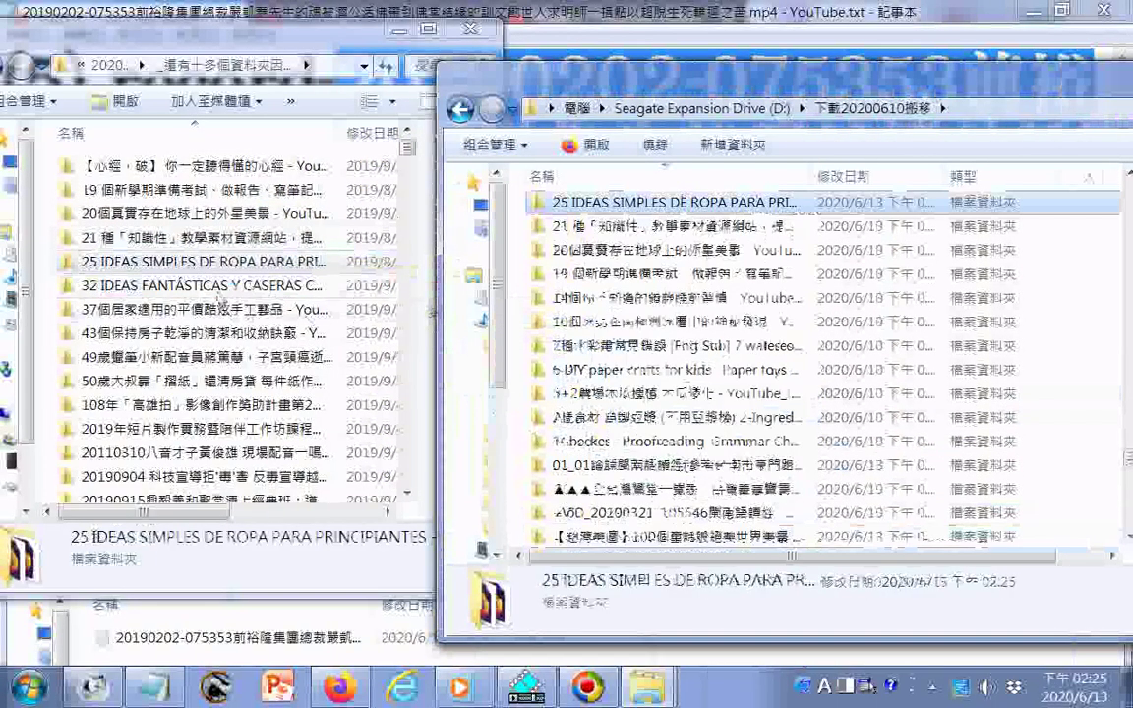
left_click_drag(196, 286, 523, 399)
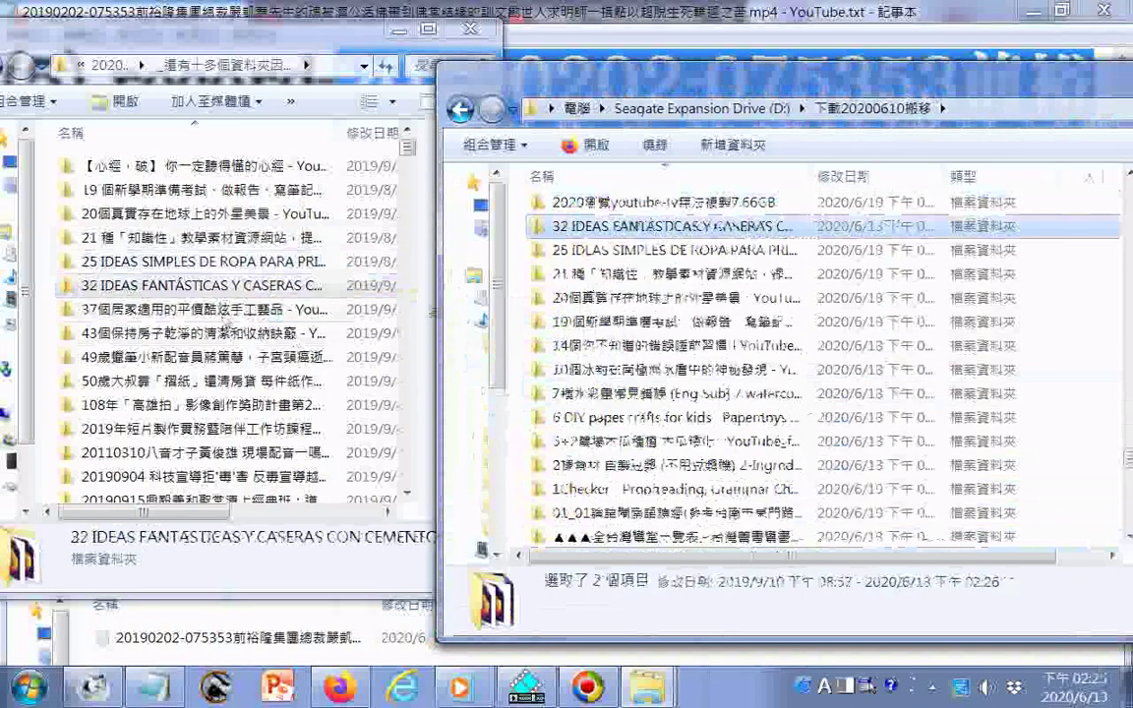
left_click_drag(197, 309, 497, 384)
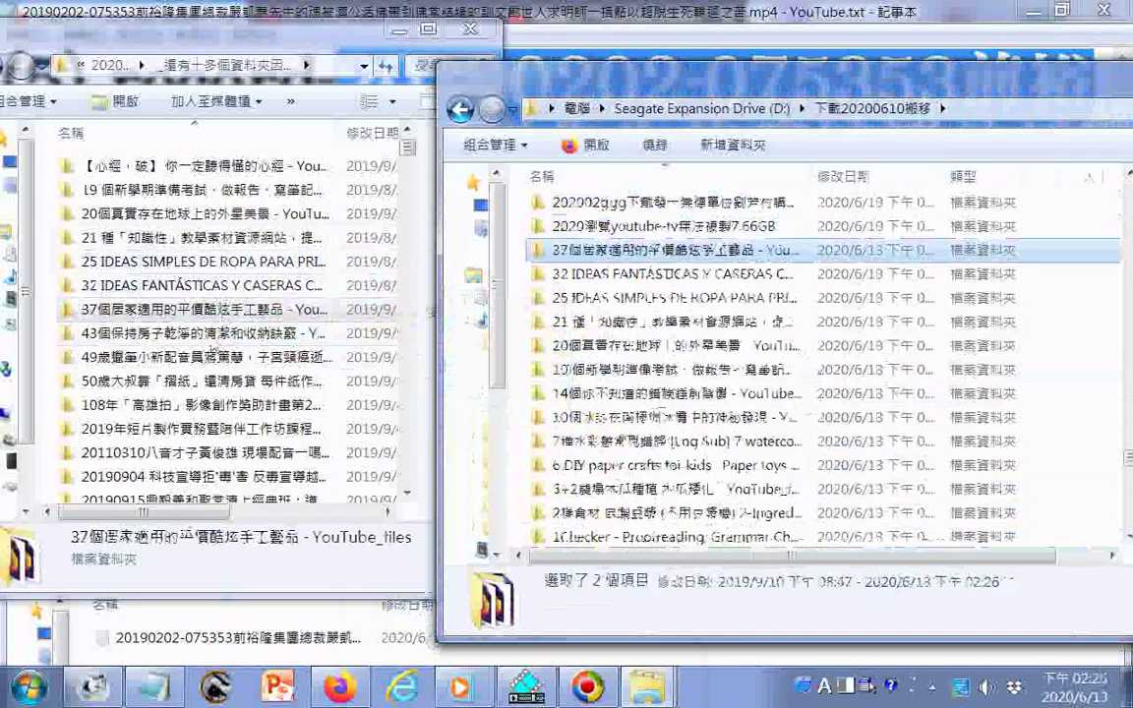
left_click_drag(196, 332, 502, 497)
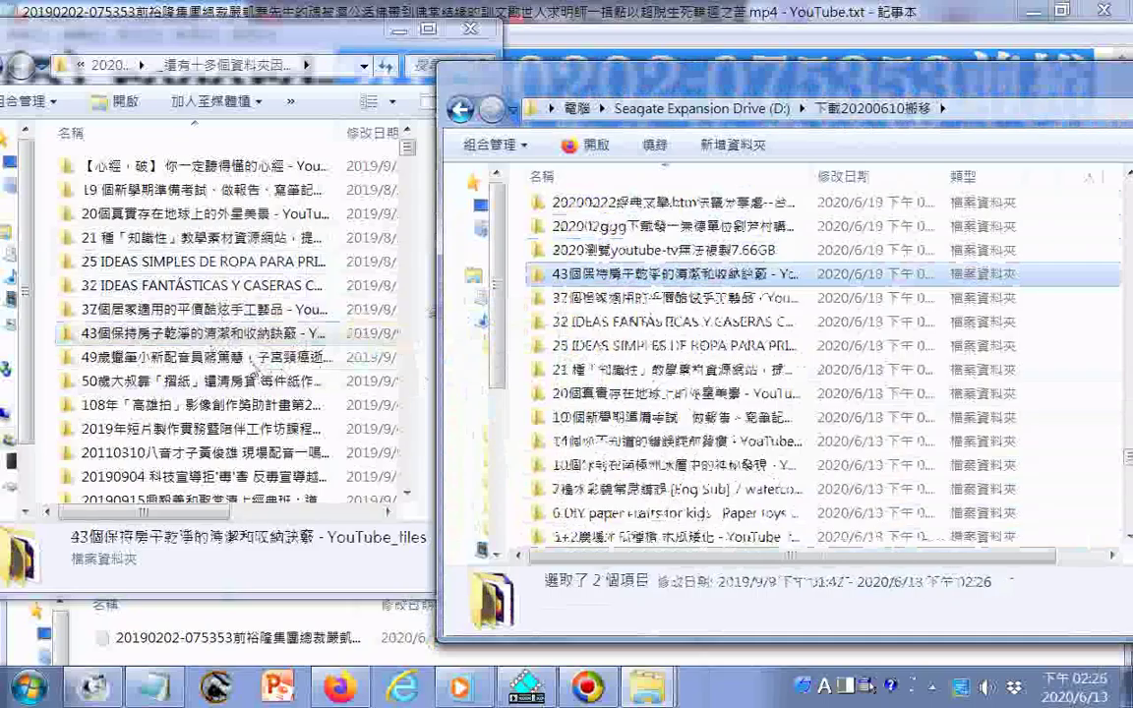
Copy the seven folders from the one starting with 49歲 through 20190915興毅義和聖堂 one by one into 下載20200610搬移
left_click_drag(253, 360, 516, 418)
left_click_drag(253, 382, 518, 417)
left_click_drag(253, 406, 502, 432)
left_click_drag(197, 429, 521, 460)
left_click_drag(316, 454, 518, 460)
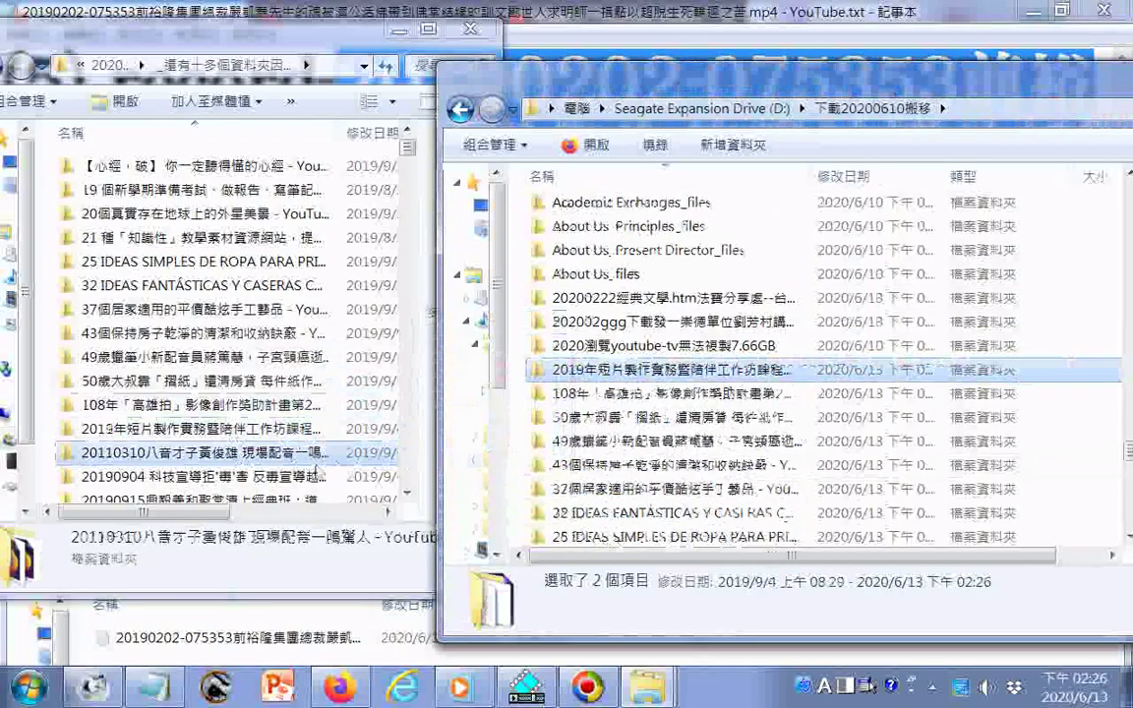
left_click_drag(316, 479, 518, 453)
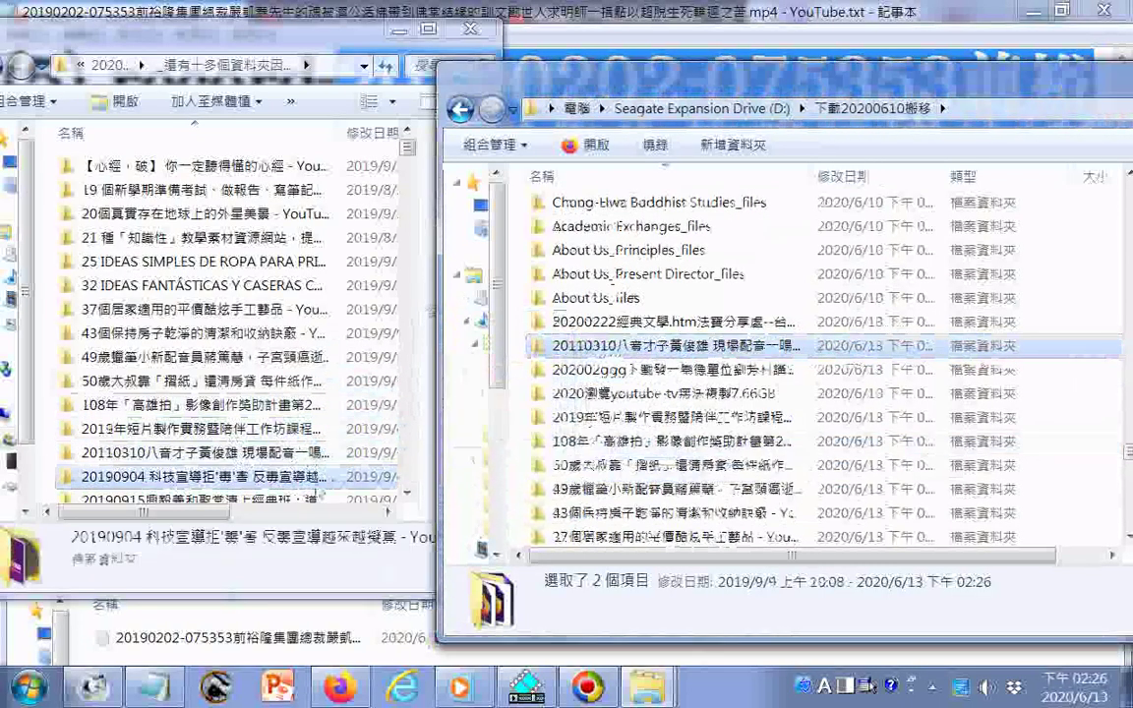
left_click_drag(319, 498, 518, 460)
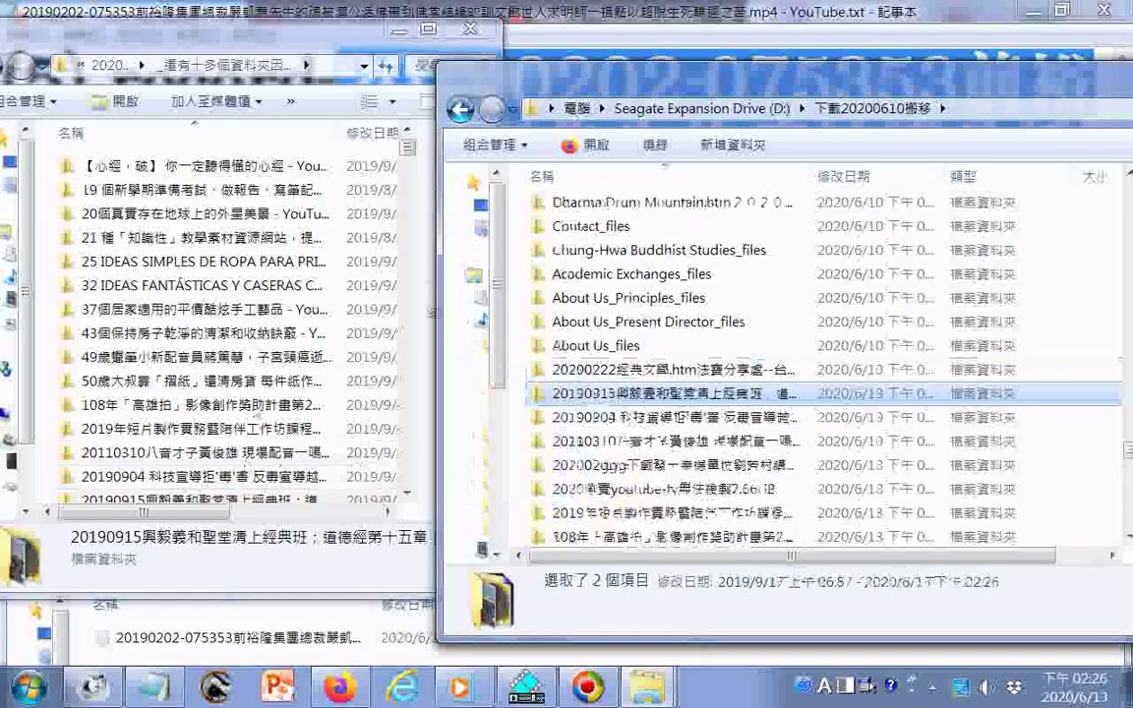
Delete the 15 copied folders from 【心經,破】 through 20190915興毅義和聖堂 in the source folder
left_click(254, 182)
key("ctrl+a")
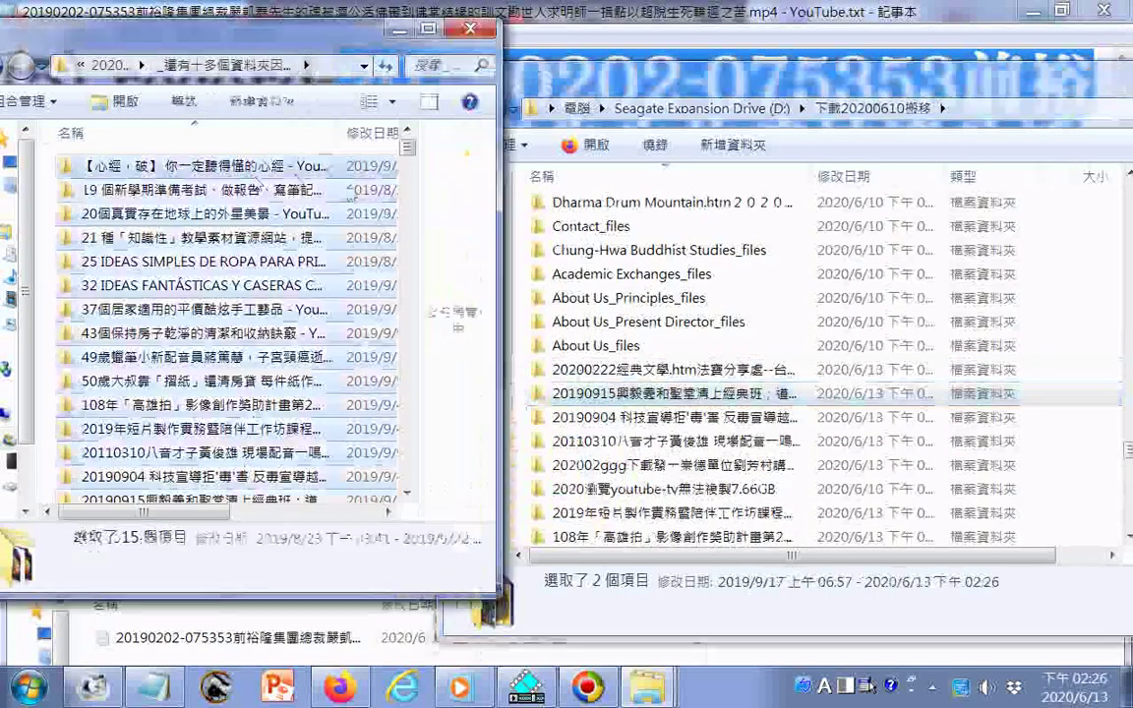
key("Delete")
left_click(654, 361)
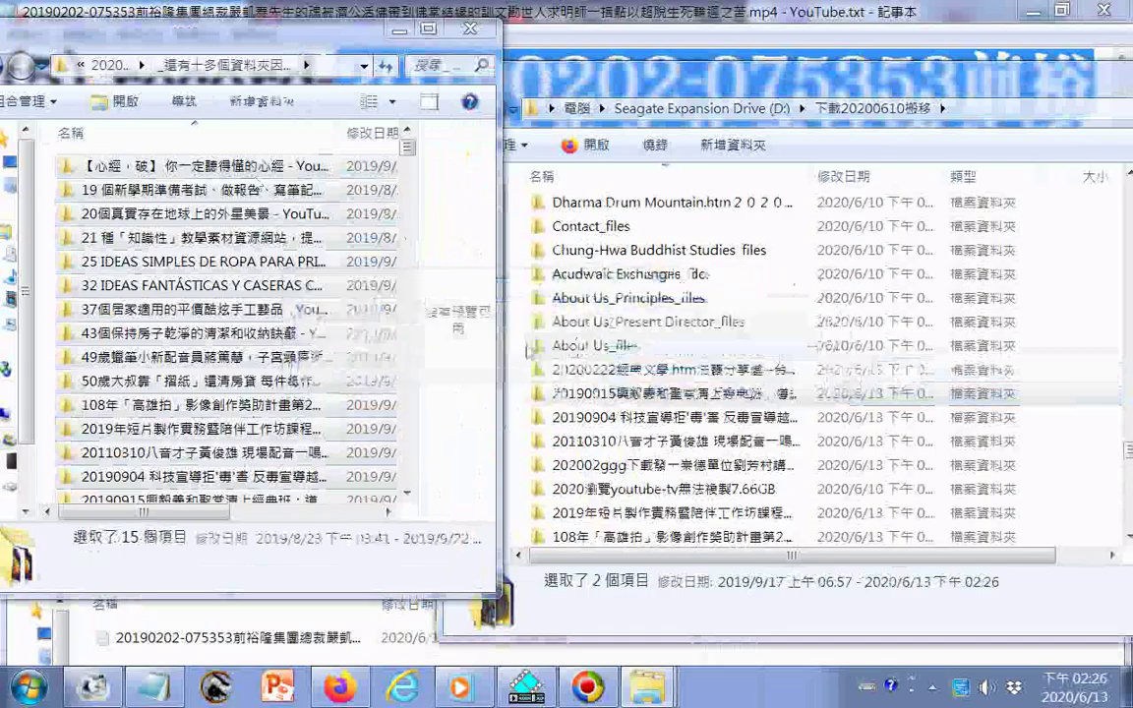
Copy the Acrylic Pouring String Pull, Anki, AnkiDroid 單字卡 and AnyDesk folders one by one into 下載20200610搬移
left_click_drag(258, 165, 526, 325)
left_click_drag(279, 190, 515, 306)
left_click_drag(280, 216, 536, 315)
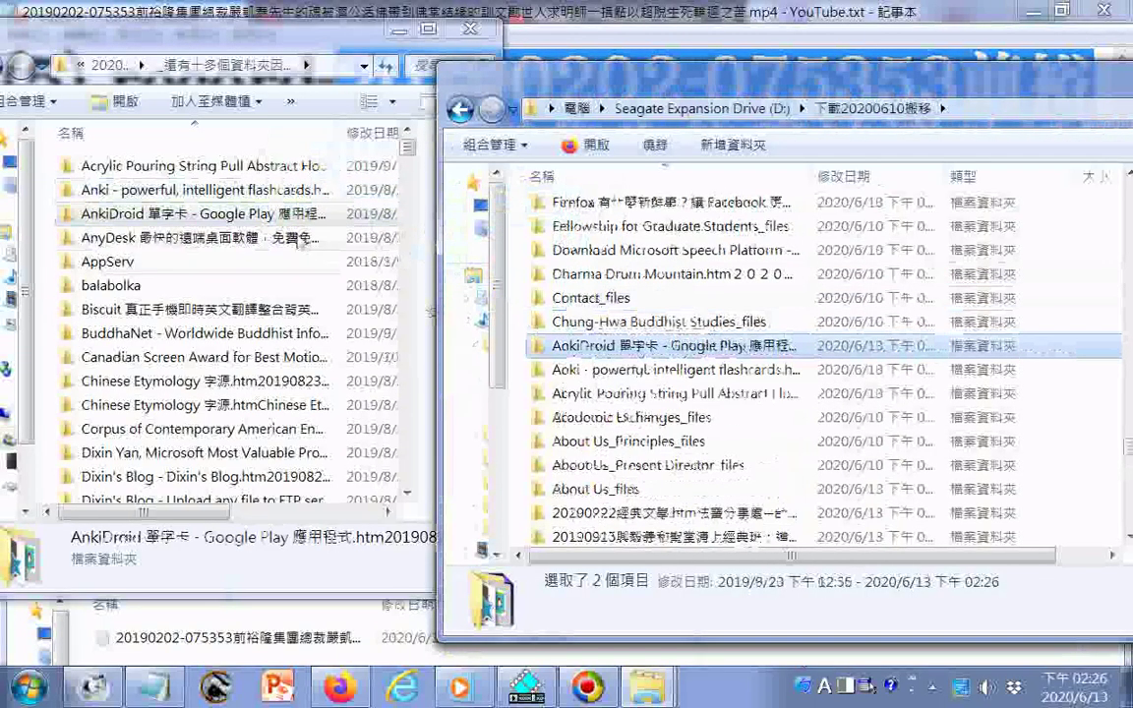
left_click_drag(300, 241, 536, 320)
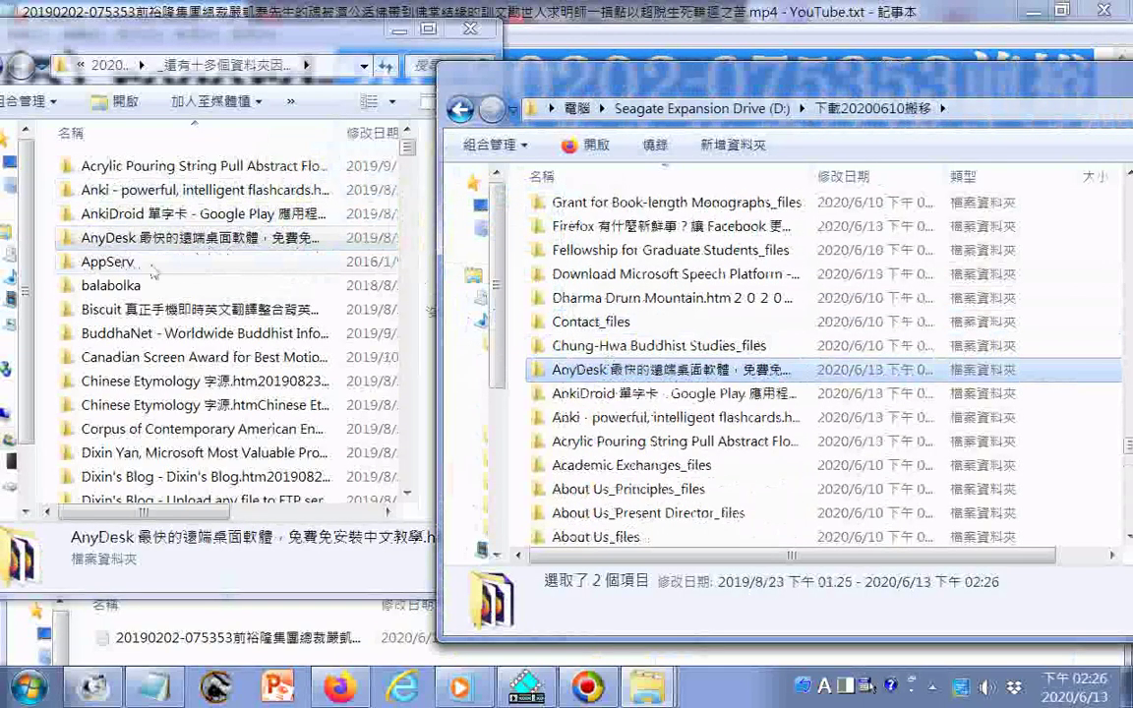
Delete the four copied folders from Acrylic Pouring String Pull through AnyDesk in the source folder, permanently where their names are too long
left_click(246, 169, "shift")
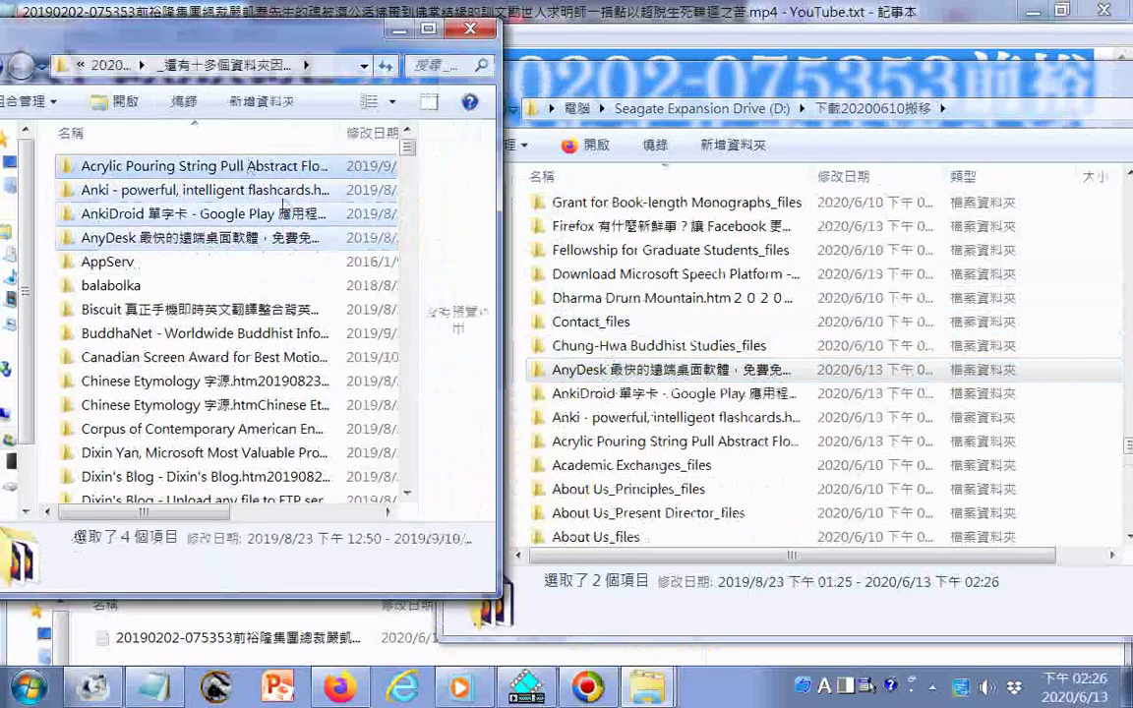
key("Delete")
left_click(669, 361)
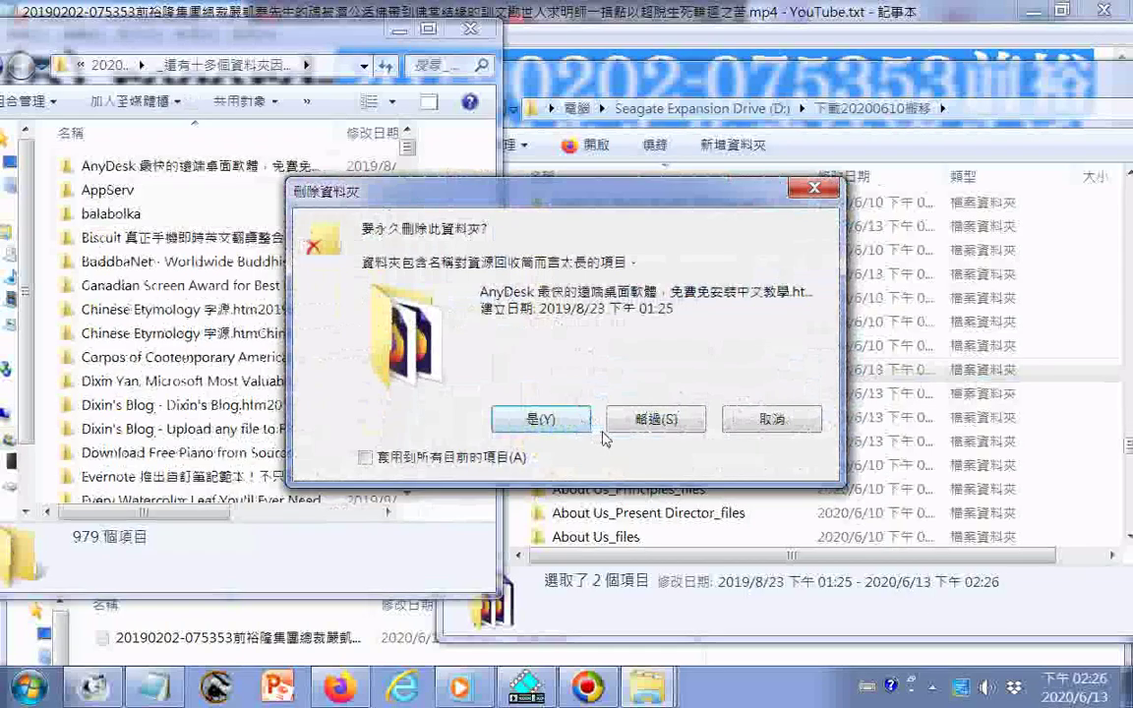
left_click(541, 421)
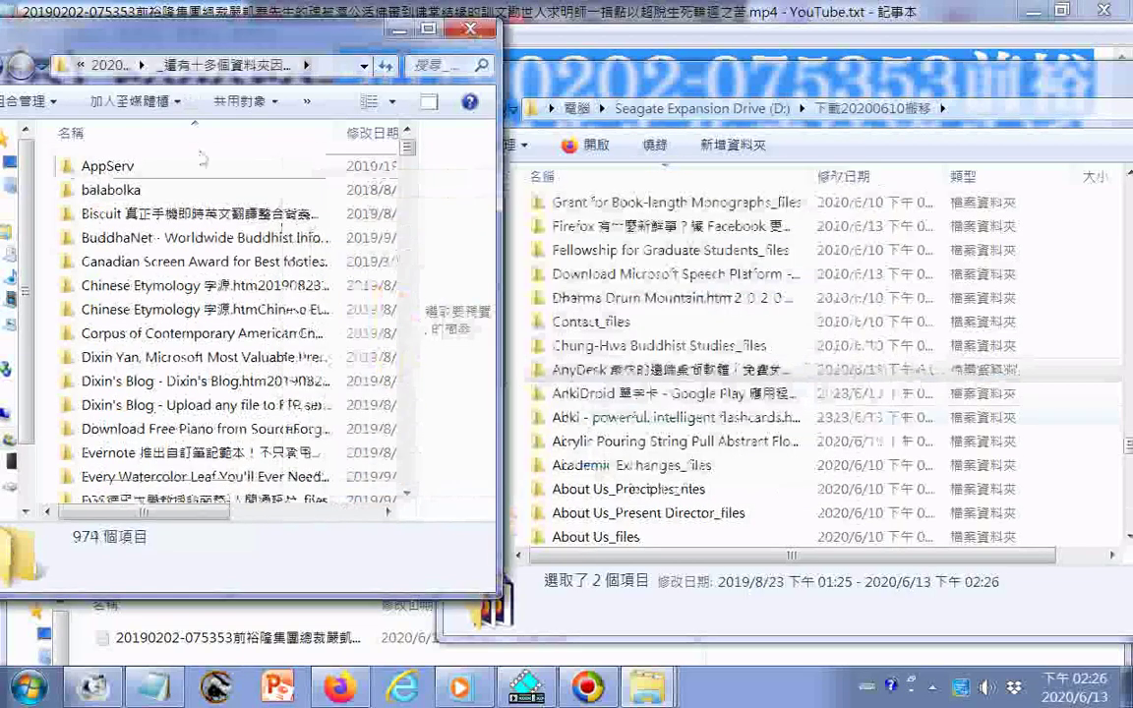
Move the destination window clear of the source list and copy the AppServ, balabolka, Biscuit and BuddhaNet folders individually into 下載20200610搬移
left_click(128, 167)
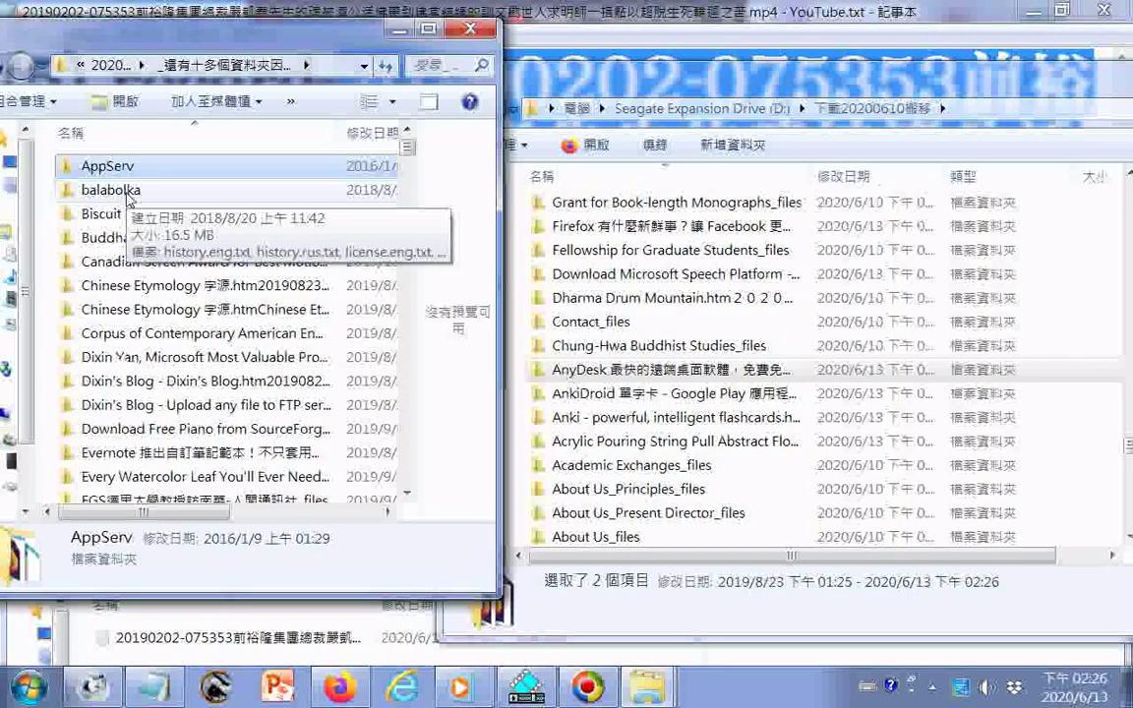
left_click_drag(536, 70, 621, 18)
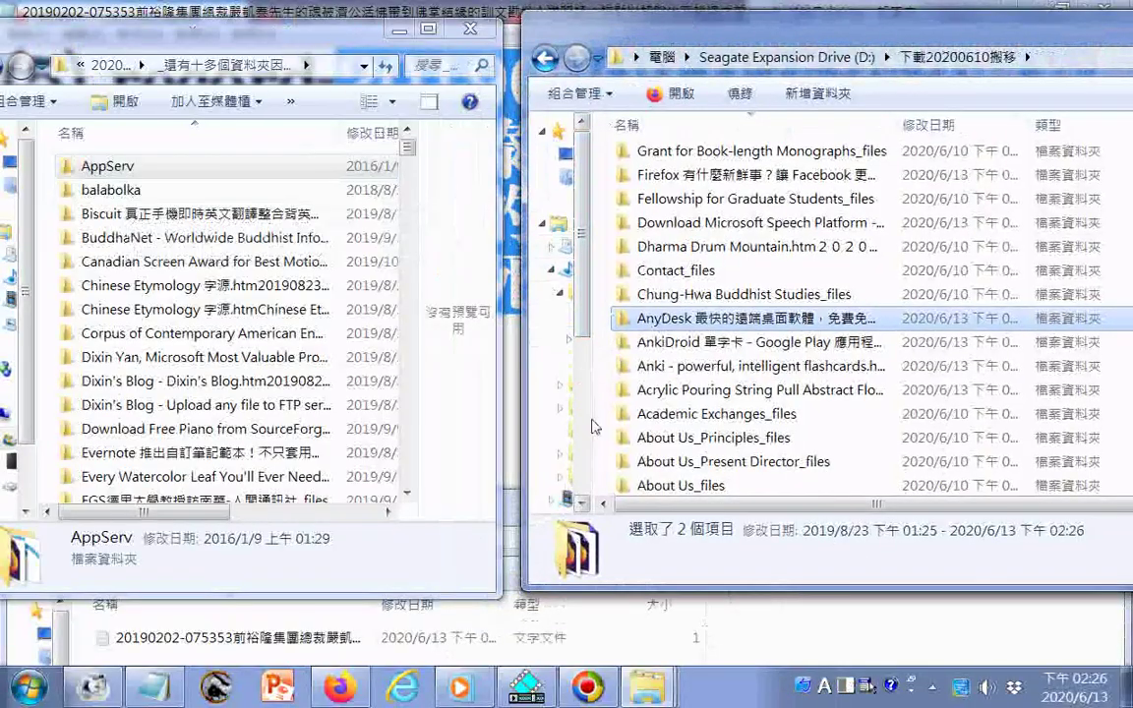
left_click_drag(169, 169, 604, 394)
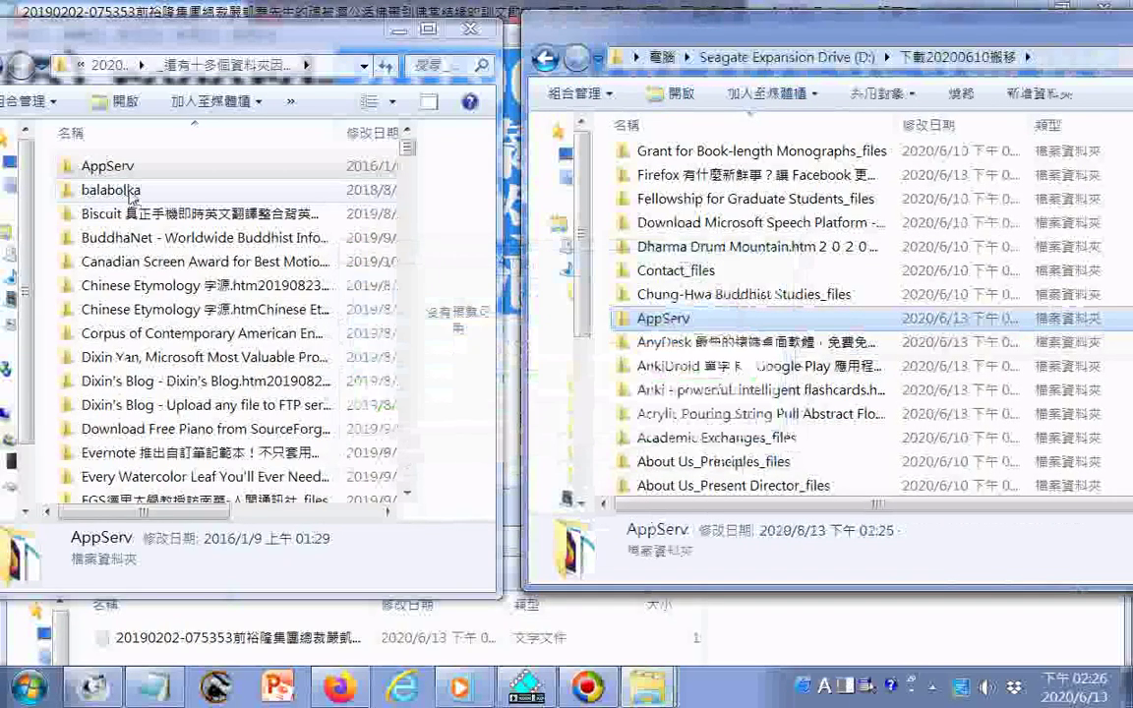
left_click_drag(131, 197, 601, 429)
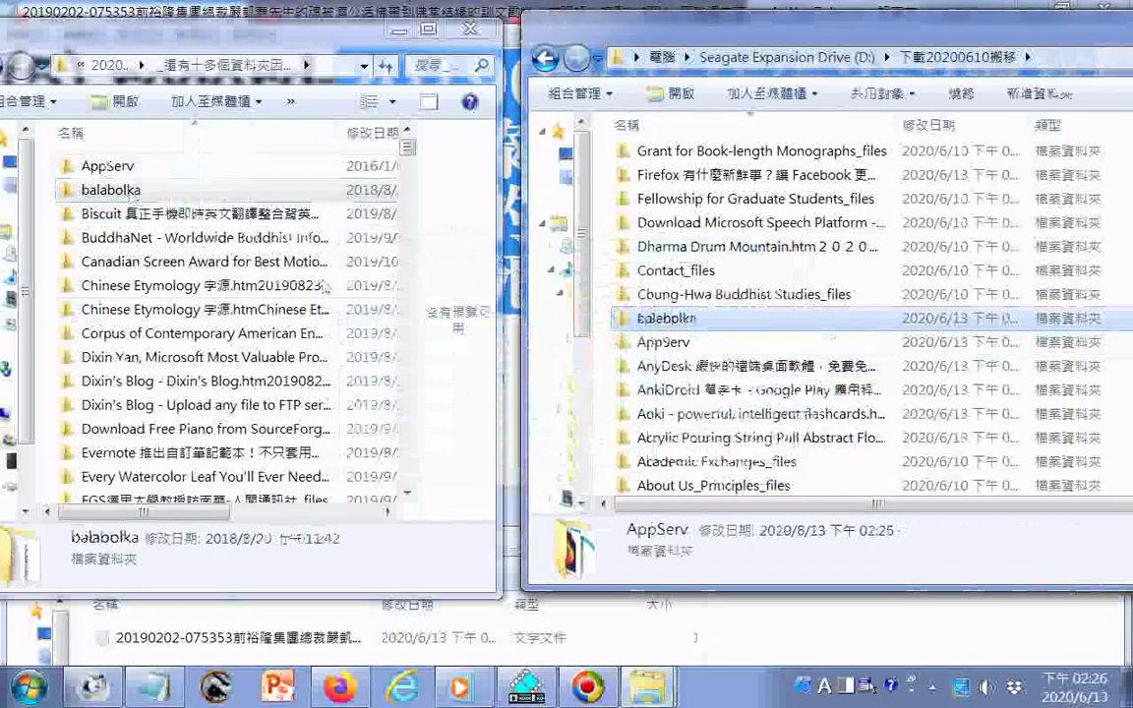
left_click_drag(197, 213, 605, 433)
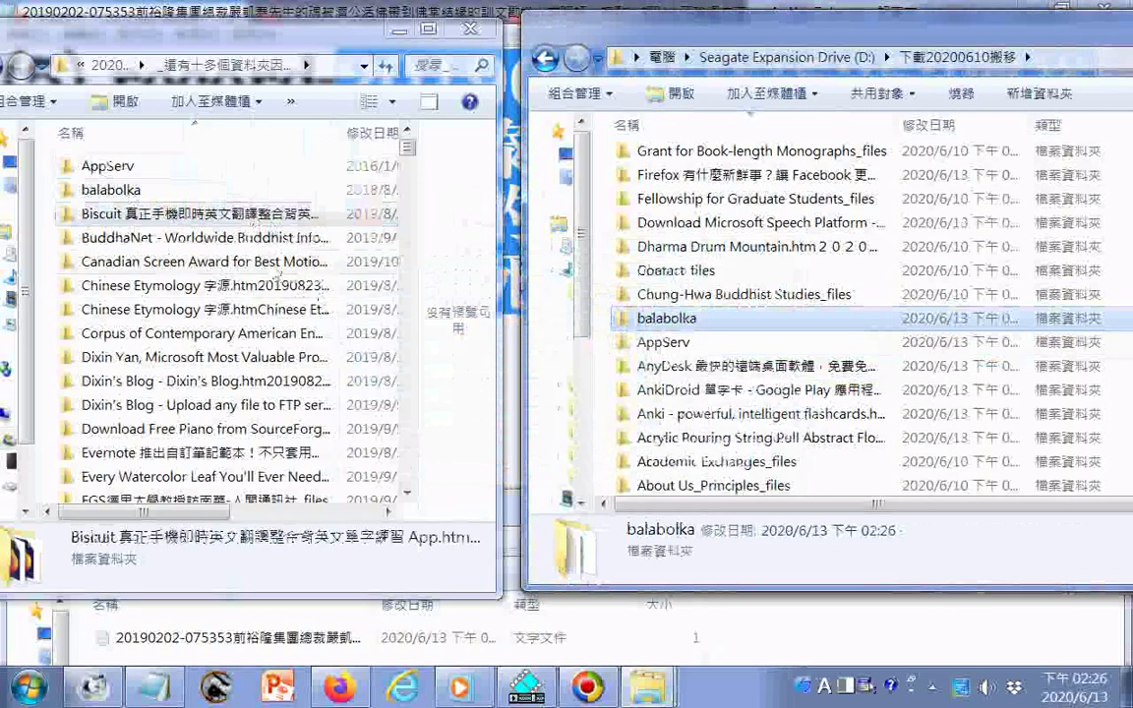
left_click_drag(197, 237, 595, 403)
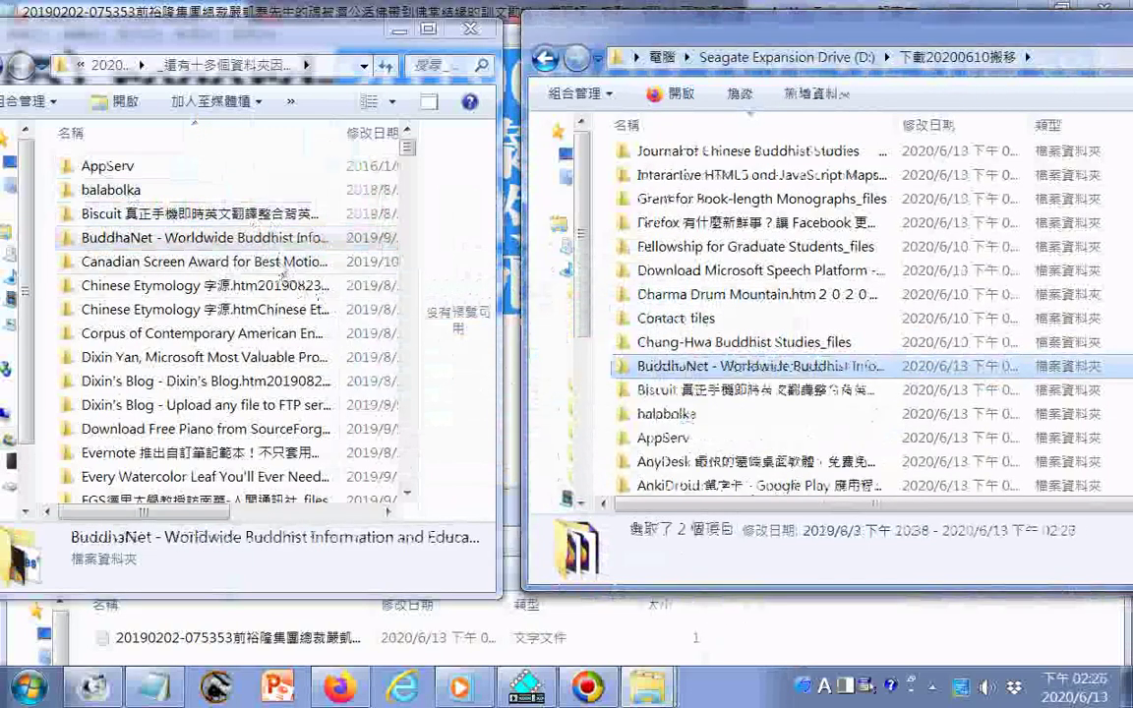
Copy the Canadian Screen Award, two Chinese Etymology 字源 and Corpus of Contemporary American English folders one by one into 下載20200610搬移
left_click_drag(284, 264, 581, 364)
left_click_drag(197, 285, 604, 411)
left_click_drag(285, 309, 580, 398)
left_click_drag(304, 332, 581, 368)
Copy the seven folders following Corpus of Contemporary American English, through FGS德里大學教授訪南華-人間通訊社_files, one by one into 下載20200610搬移
left_click_drag(196, 357, 610, 395)
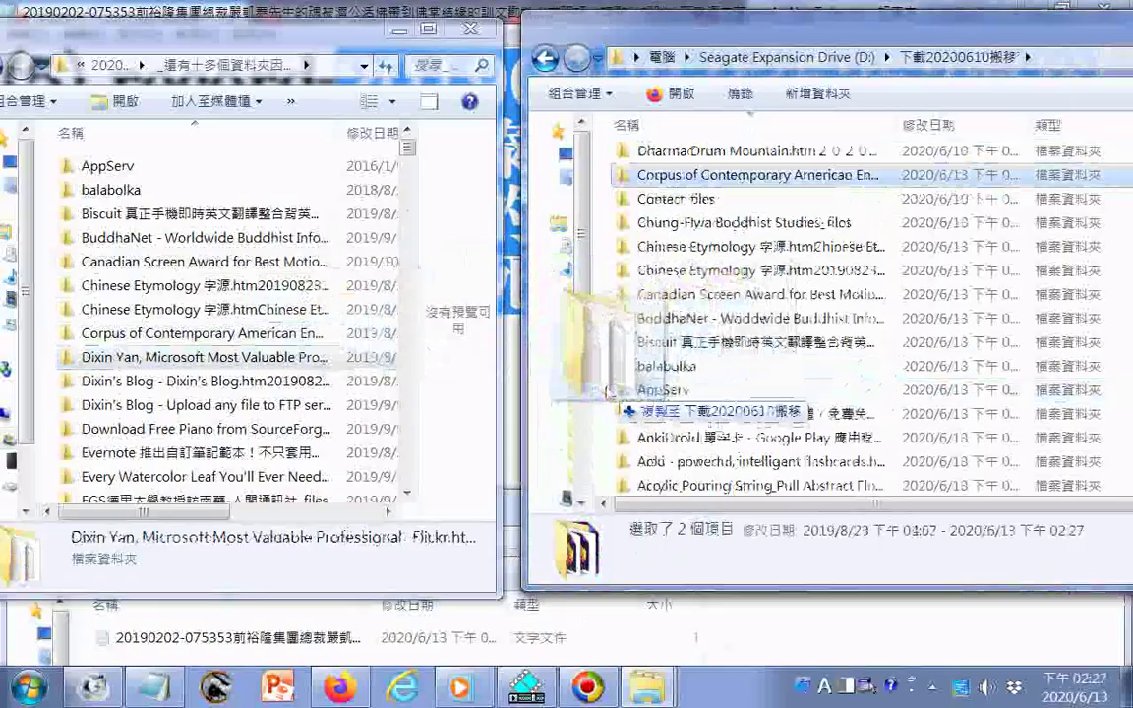
left_click_drag(394, 380, 511, 423)
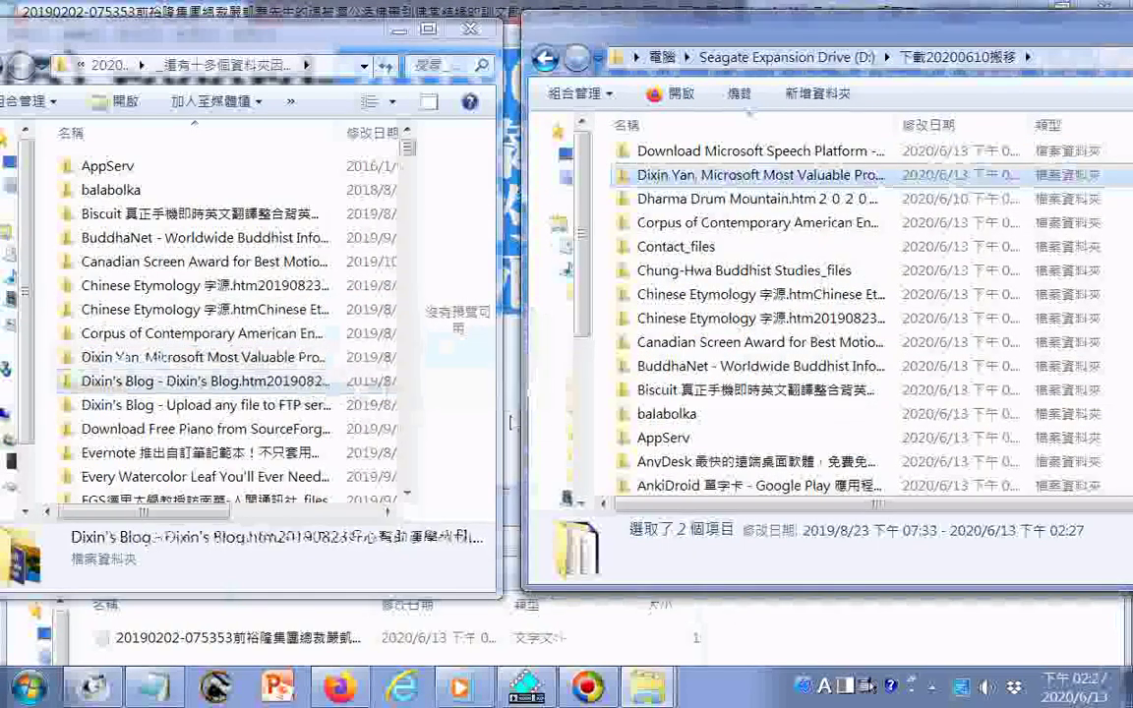
left_click_drag(227, 405, 593, 398)
left_click_drag(207, 429, 607, 413)
left_click_drag(197, 453, 602, 440)
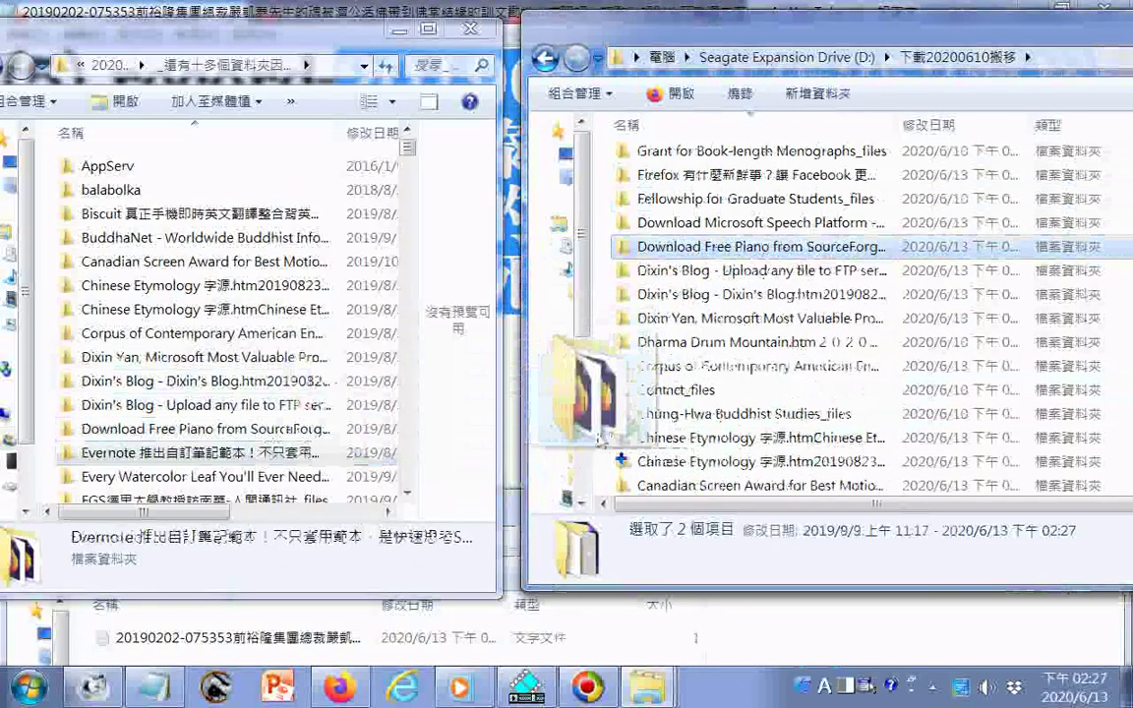
left_click_drag(206, 476, 558, 435)
left_click_drag(206, 497, 591, 423)
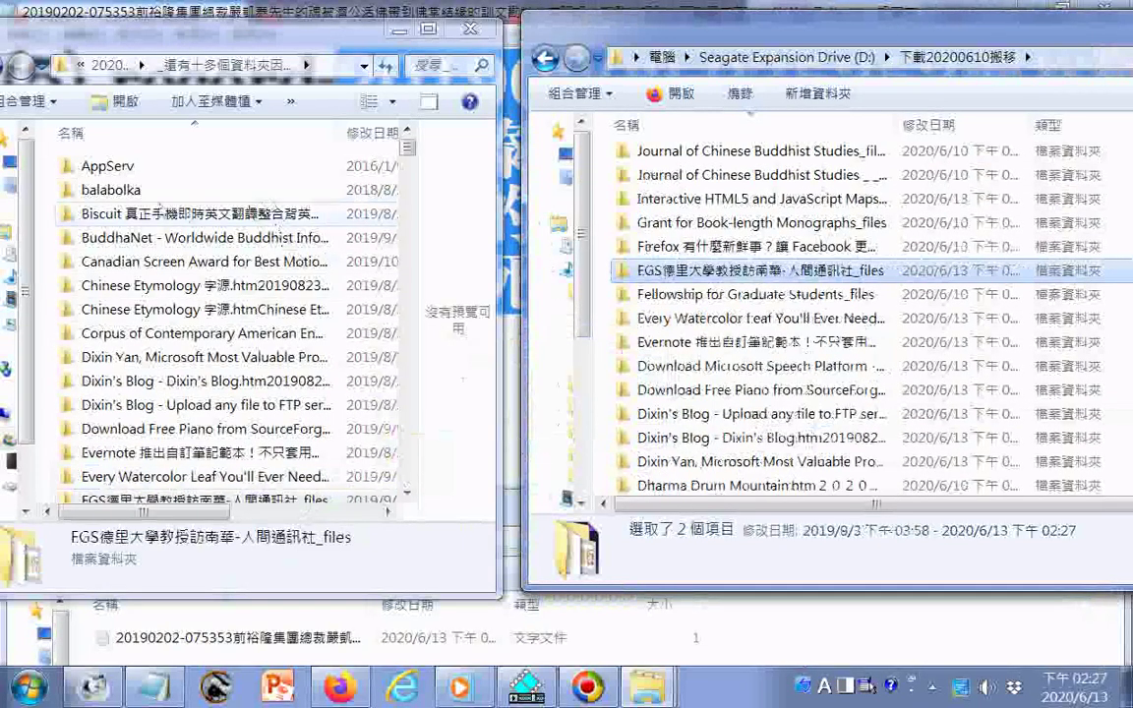
Delete the 15 copied folders from AppServ through FGS德里大學教授訪南華-人間通訊社_files in the source folder, permanently where their names are too long
left_click(136, 175, "shift")
key("Delete")
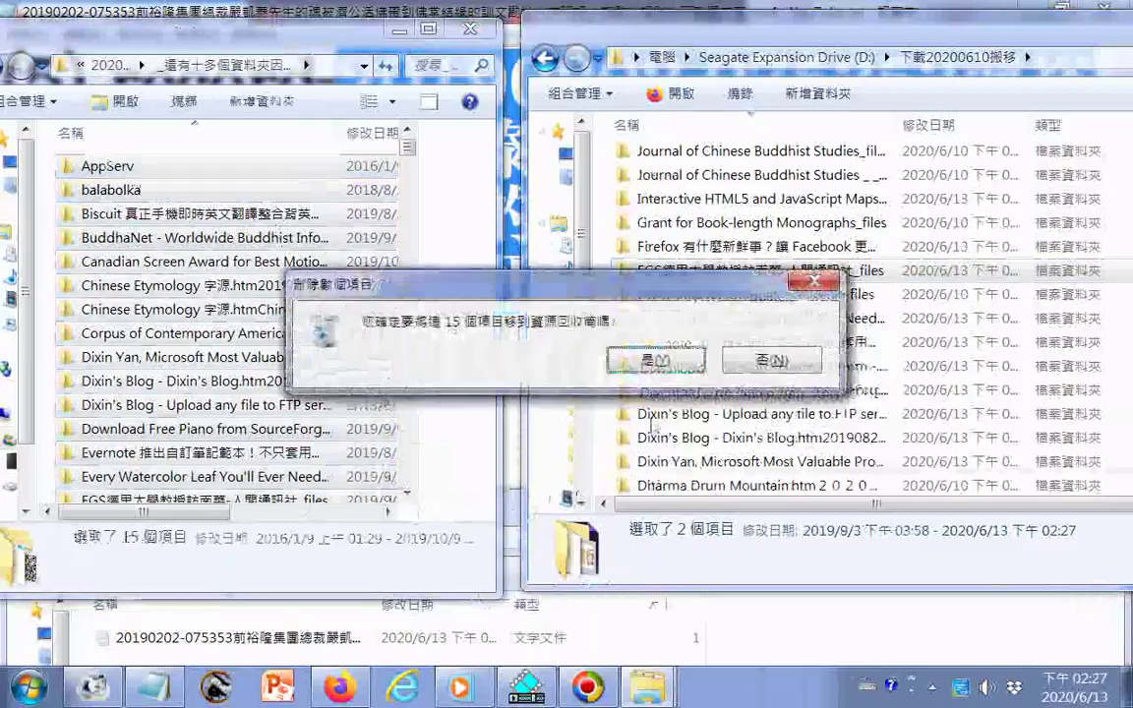
left_click(657, 362)
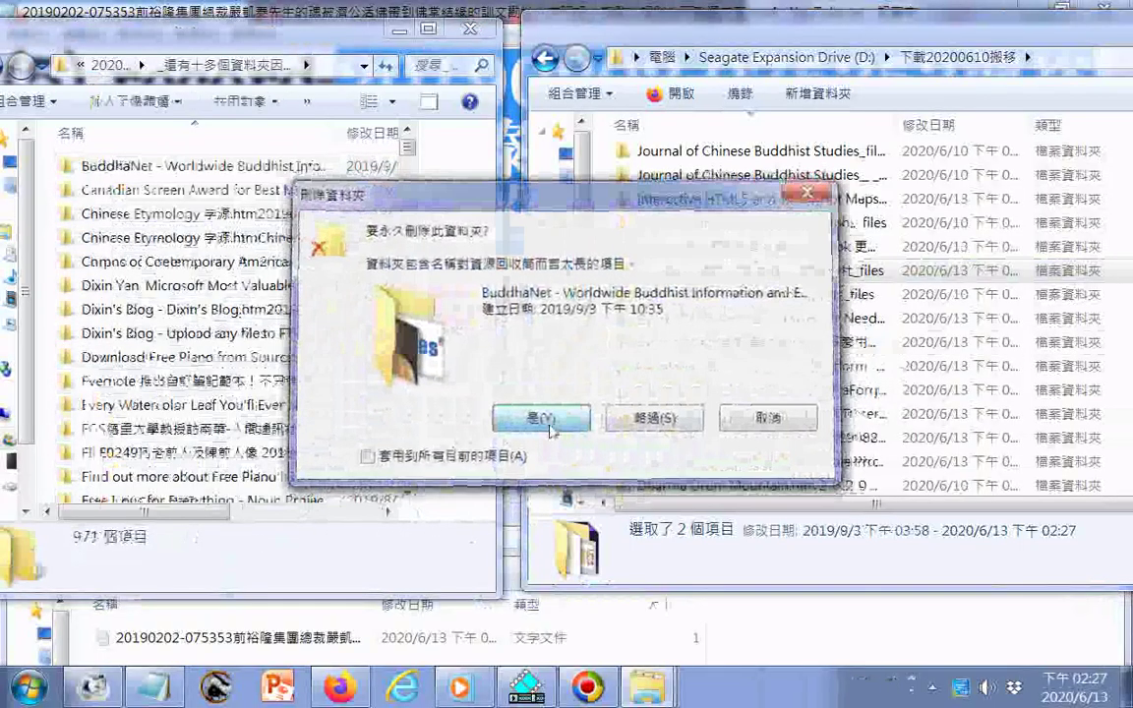
left_click(549, 428)
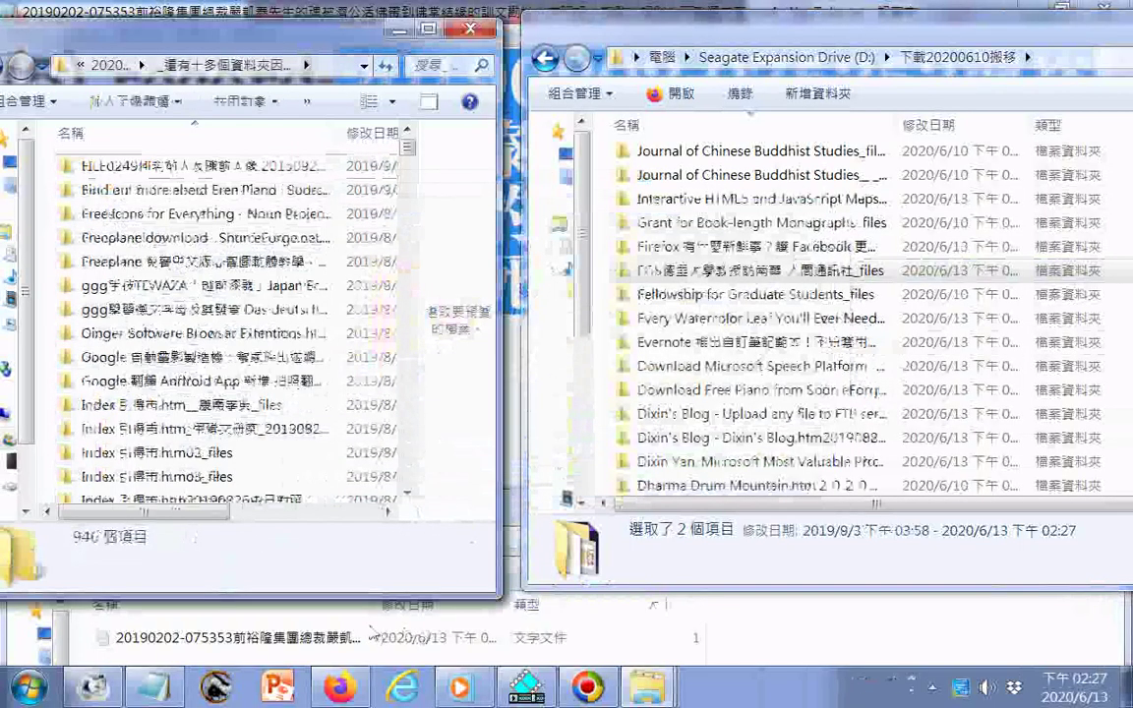
Copy the FILE0249, Find out more about Free Piano, Free Icons and two Freeplane folders individually into 下載20200610搬移, declining to replace the duplicate
left_click_drag(197, 165, 598, 429)
left_click_drag(216, 190, 594, 422)
left_click_drag(228, 198, 612, 455)
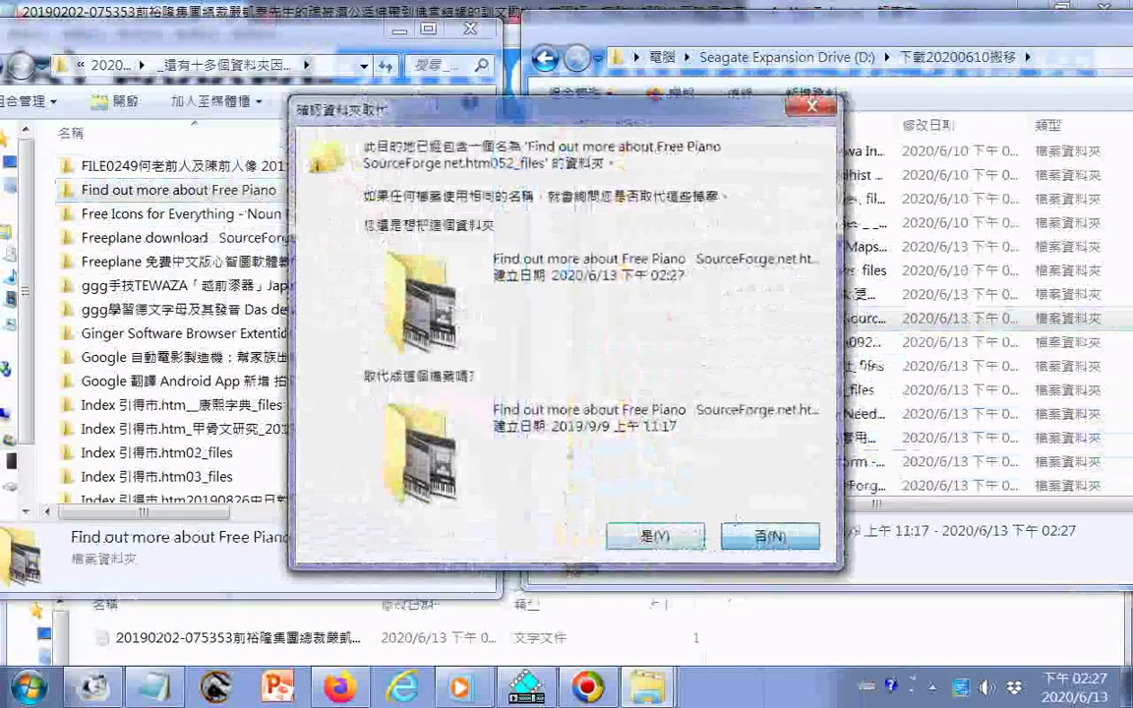
left_click(744, 530)
left_click_drag(232, 217, 598, 417)
left_click_drag(276, 243, 600, 388)
left_click_drag(305, 262, 596, 413)
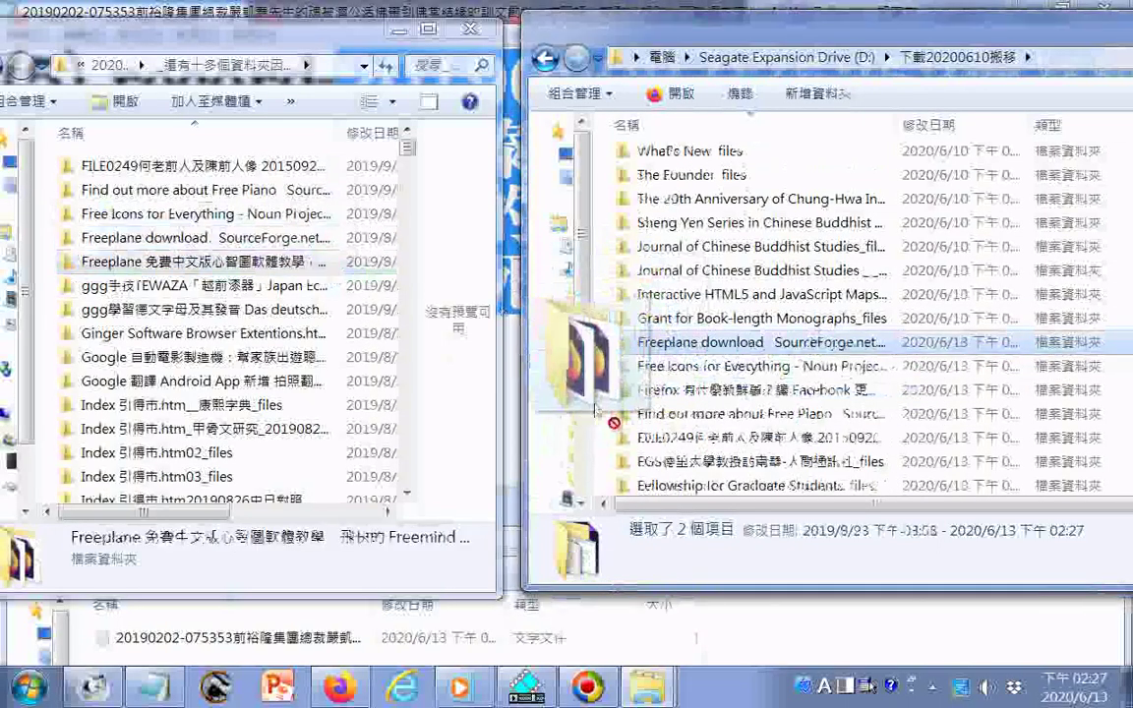
Copy the two ggg folders, Ginger Software Browser Extentions and the two Google folders one by one into 下載20200610搬移
left_click_drag(307, 287, 539, 431)
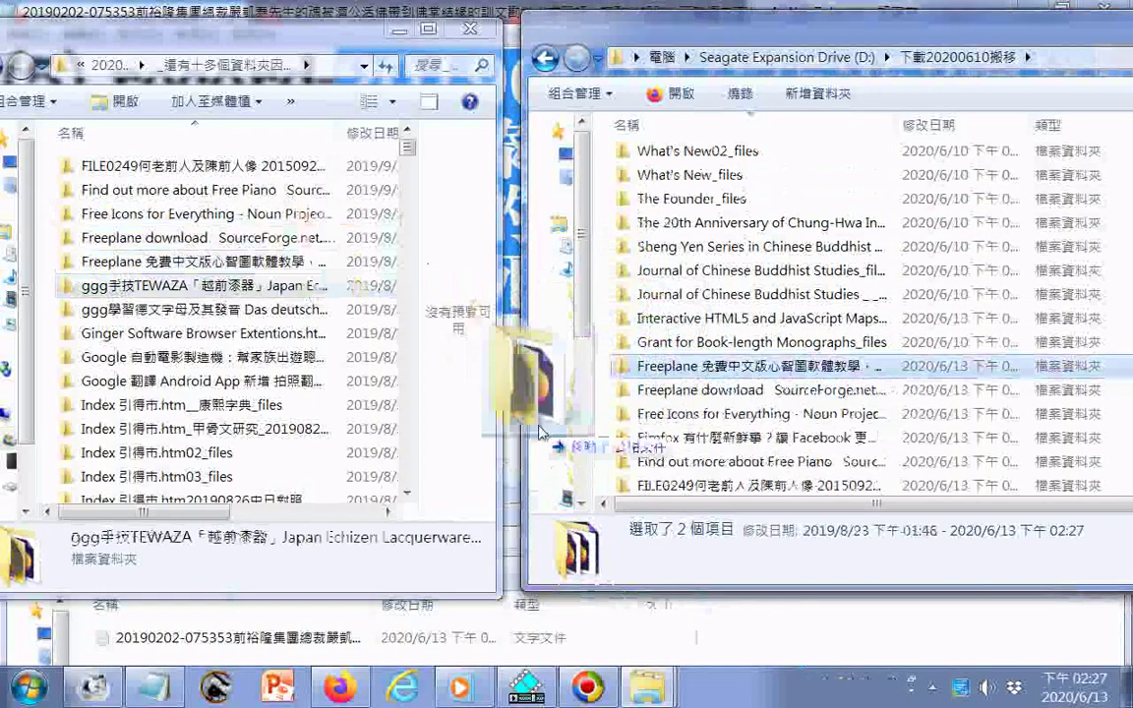
left_click_drag(602, 451, 603, 450)
left_click_drag(282, 313, 605, 424)
left_click_drag(293, 337, 604, 413)
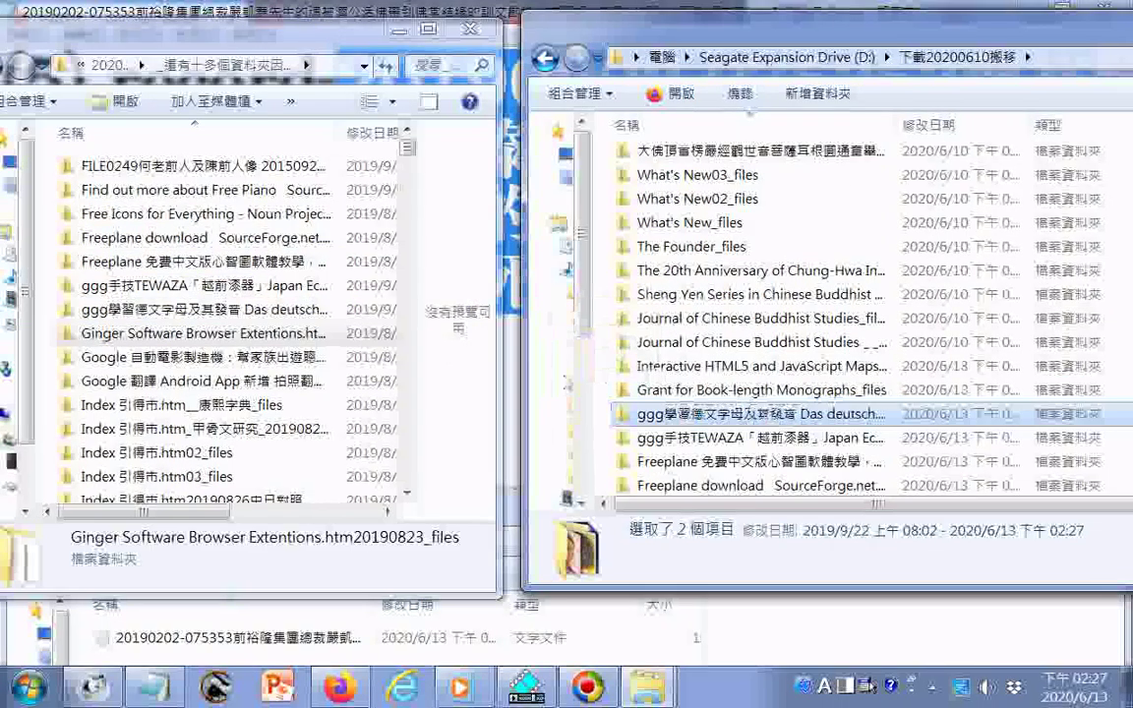
left_click_drag(301, 361, 605, 364)
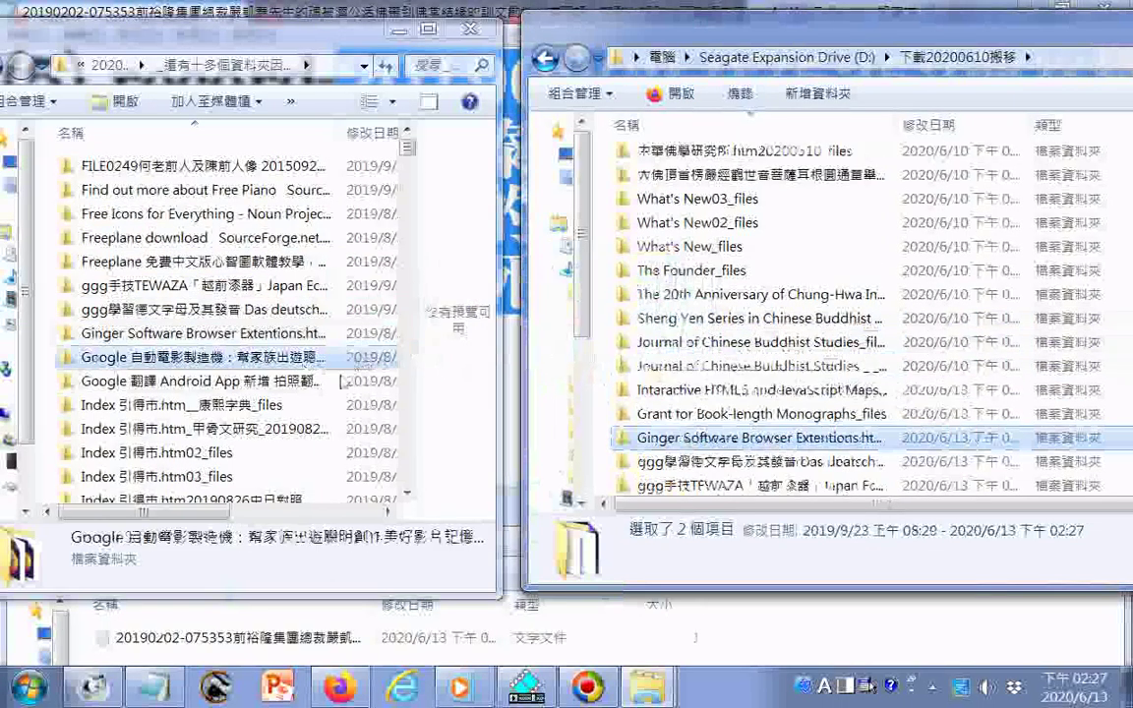
left_click_drag(197, 381, 615, 405)
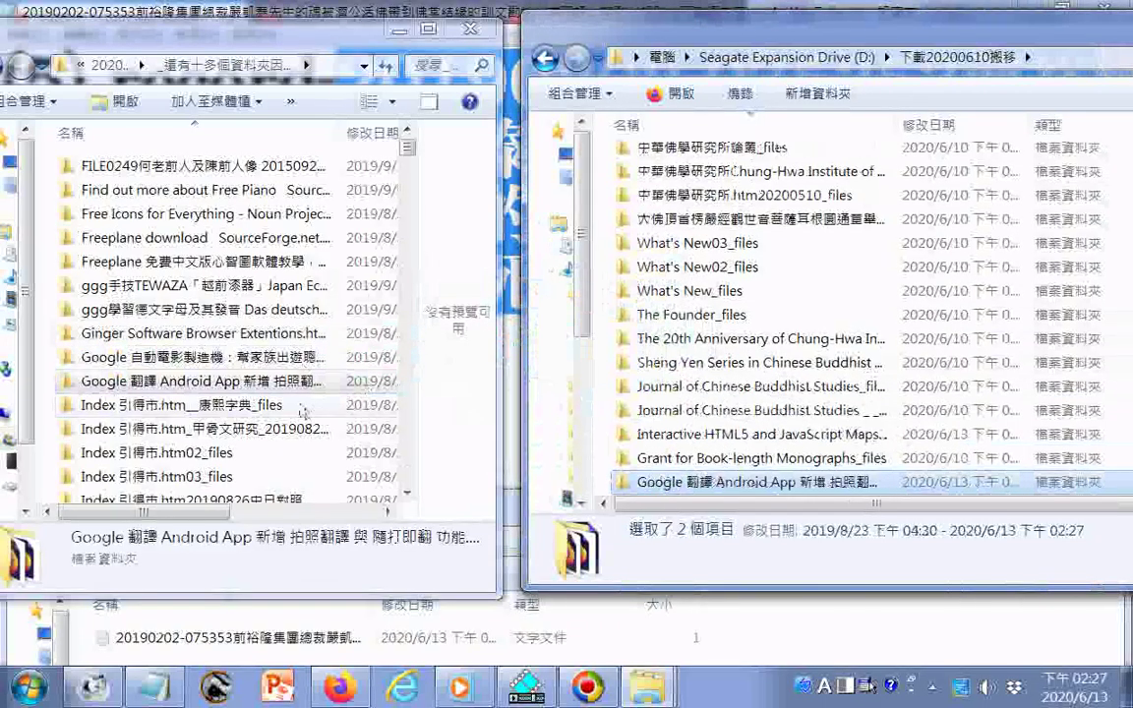
Copy the Index 引得市 folders from 康熙字典 through 日語常用句型p.100 one by one into 下載20200610搬移
left_click_drag(278, 408, 630, 423)
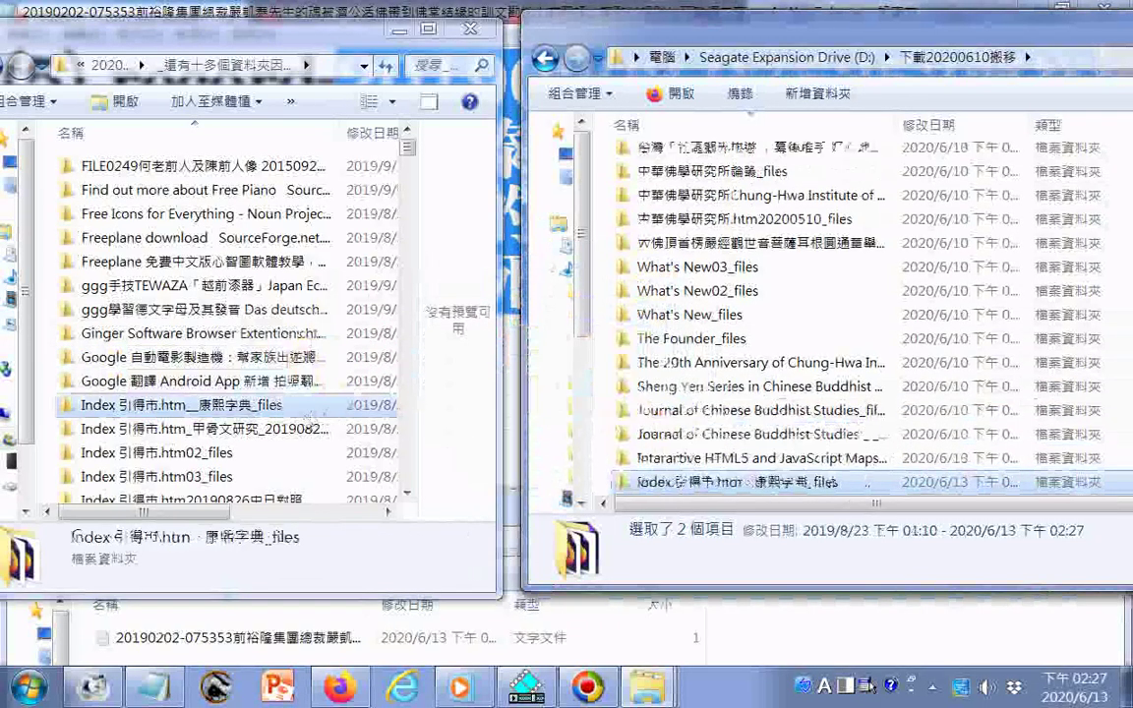
left_click_drag(327, 435, 603, 405)
left_click_drag(246, 455, 600, 446)
left_click_drag(248, 479, 582, 455)
left_click_drag(309, 495, 536, 492)
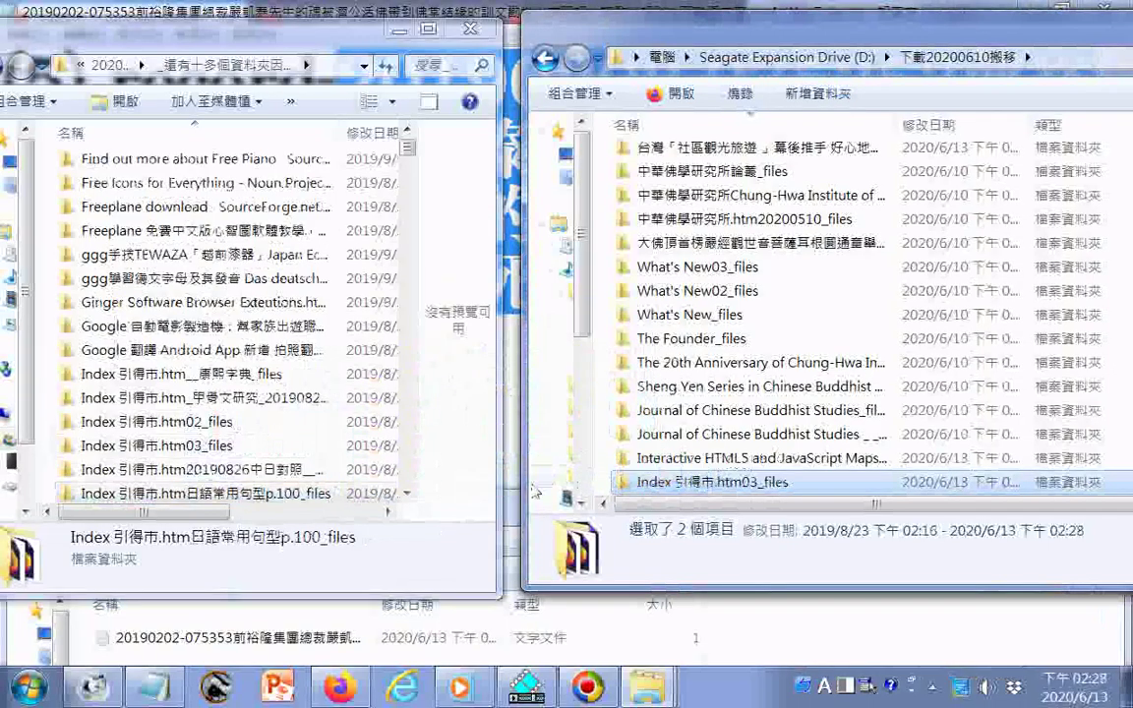
Delete the 16 copied folders from FILE0249 through Index 引得市.htm日語常用句型p.100_files in the source folder
left_click(272, 166, "shift")
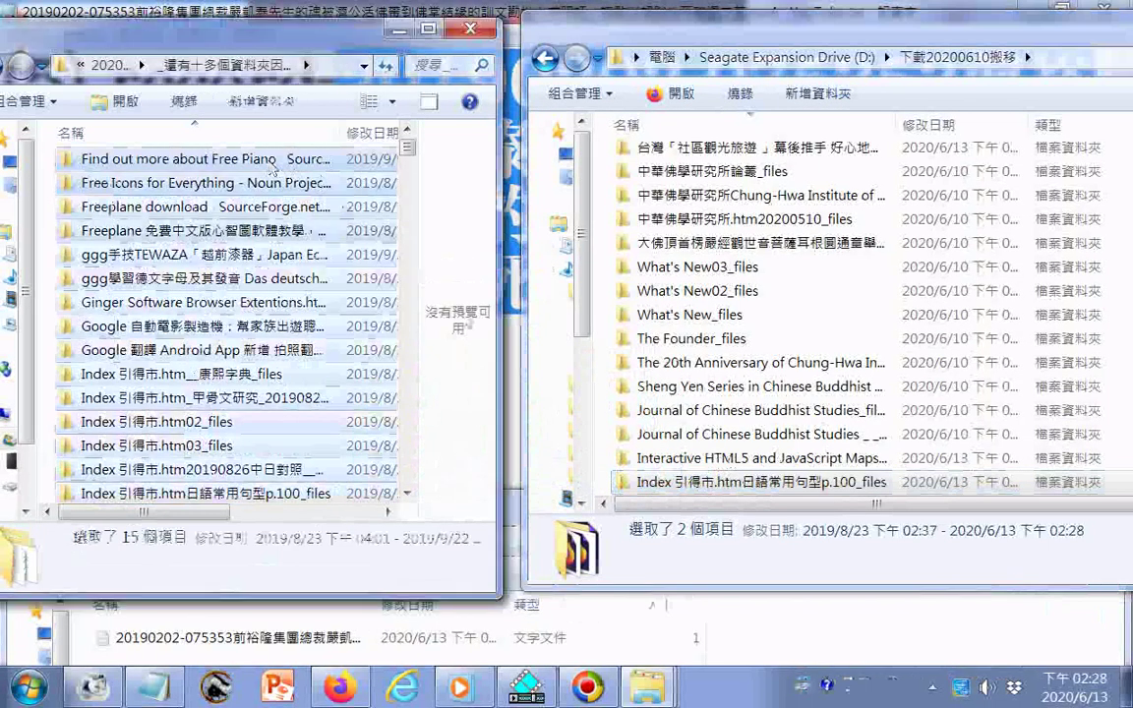
left_click_drag(272, 165, 528, 358)
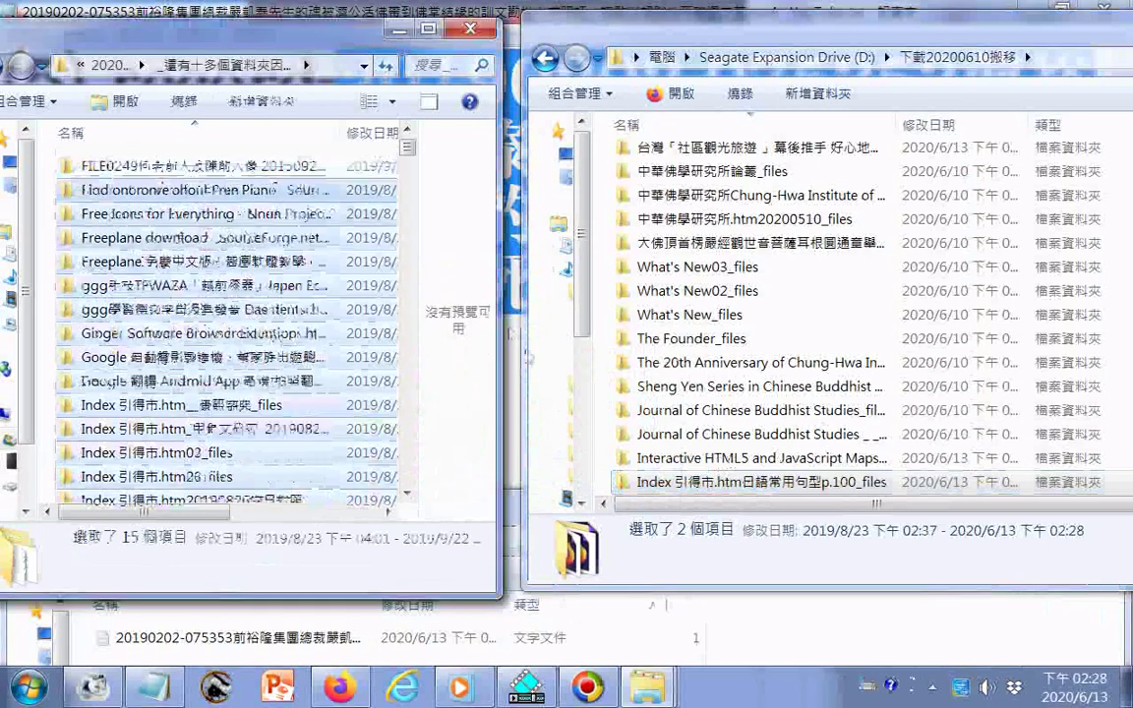
left_click(272, 166, "shift")
key("Delete")
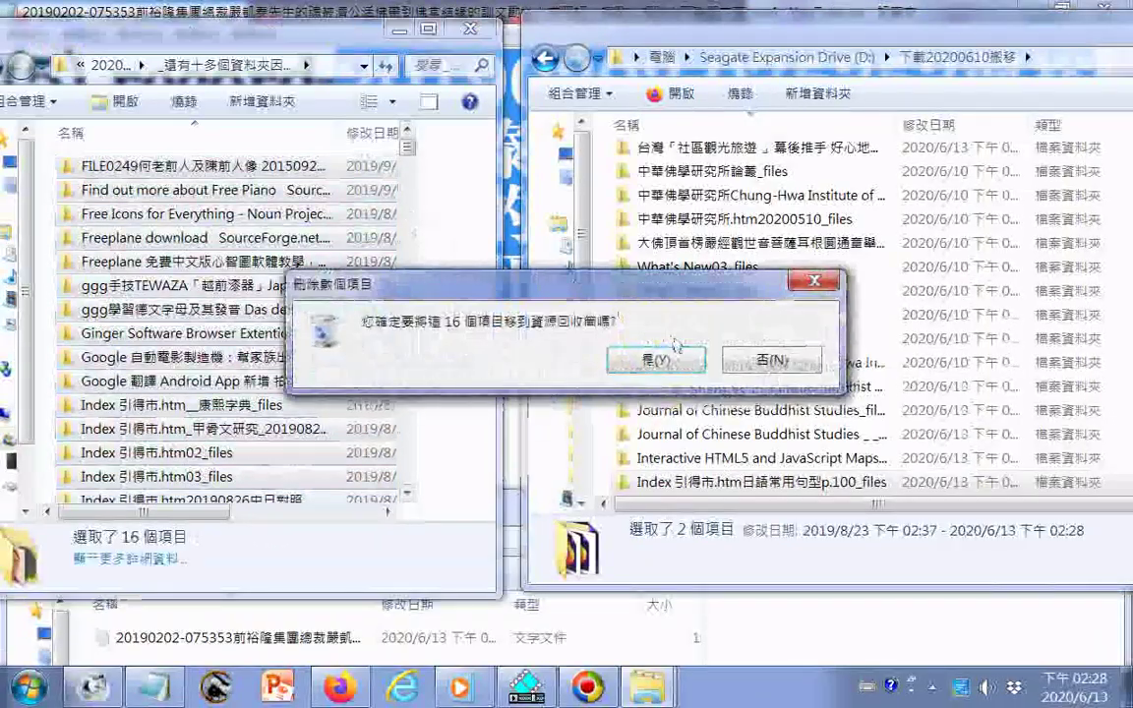
left_click(675, 358)
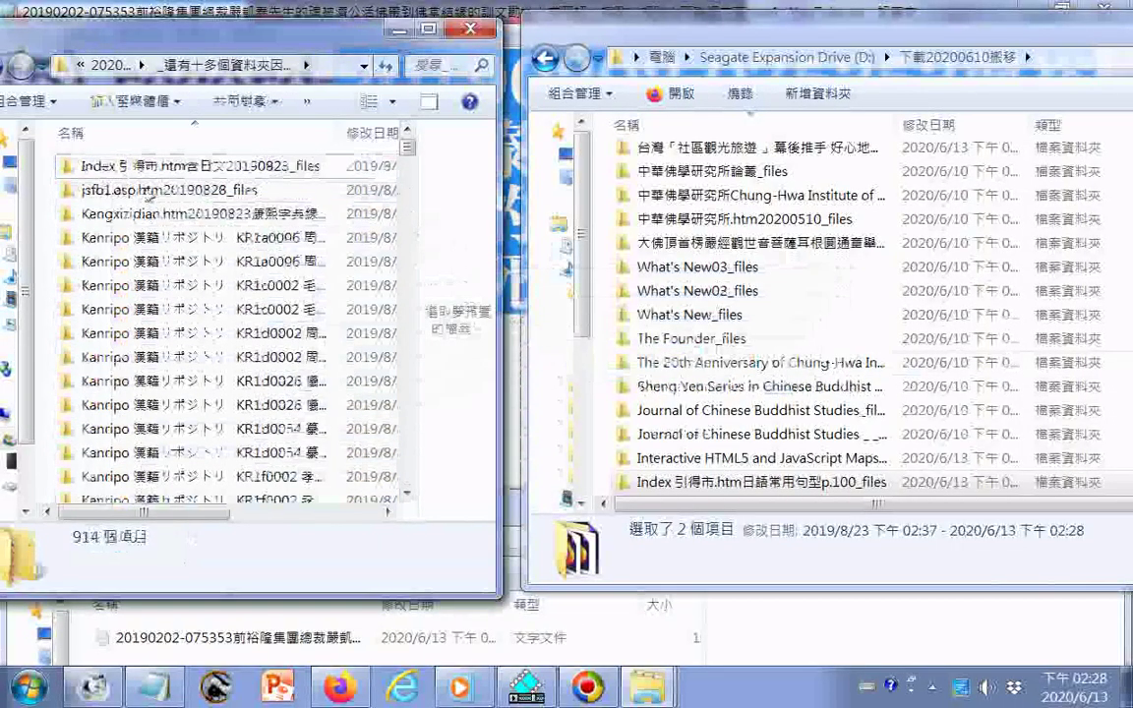
Copy the Index 引得市.htm含日文20190823, jsfb1.asp, Kangxizidian and two Kanripo KR1a0006 folders one by one into 下載20200610搬移
left_click_drag(160, 175, 649, 487)
left_click_drag(221, 190, 602, 411)
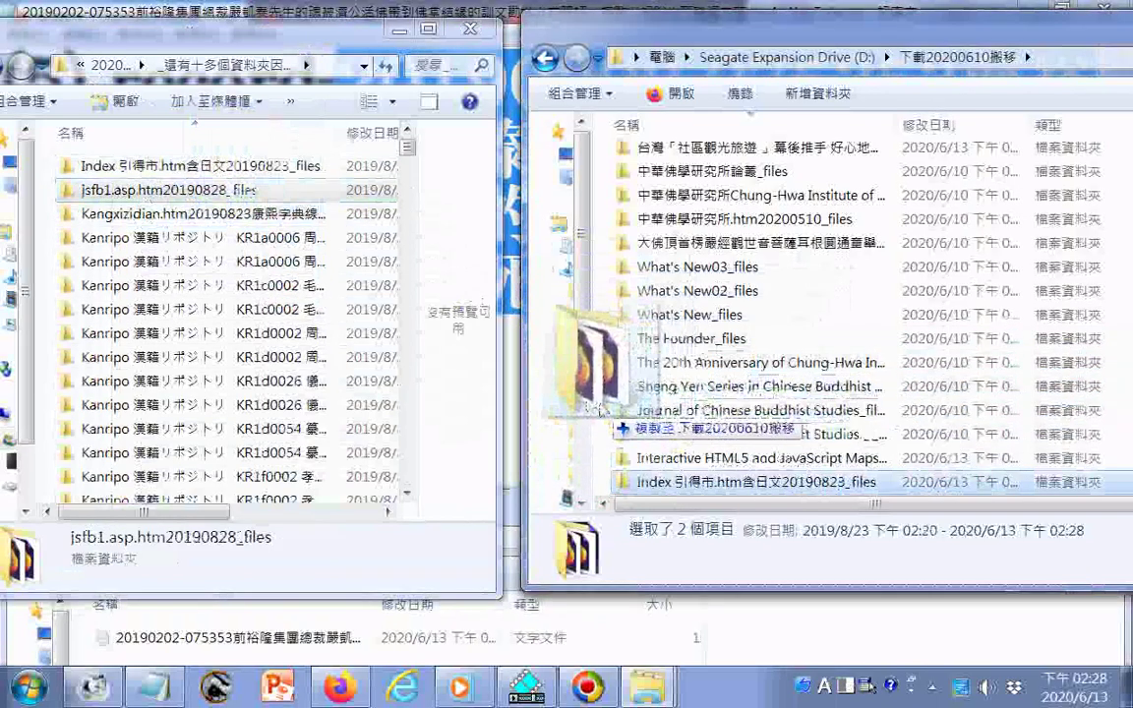
left_click_drag(231, 214, 590, 362)
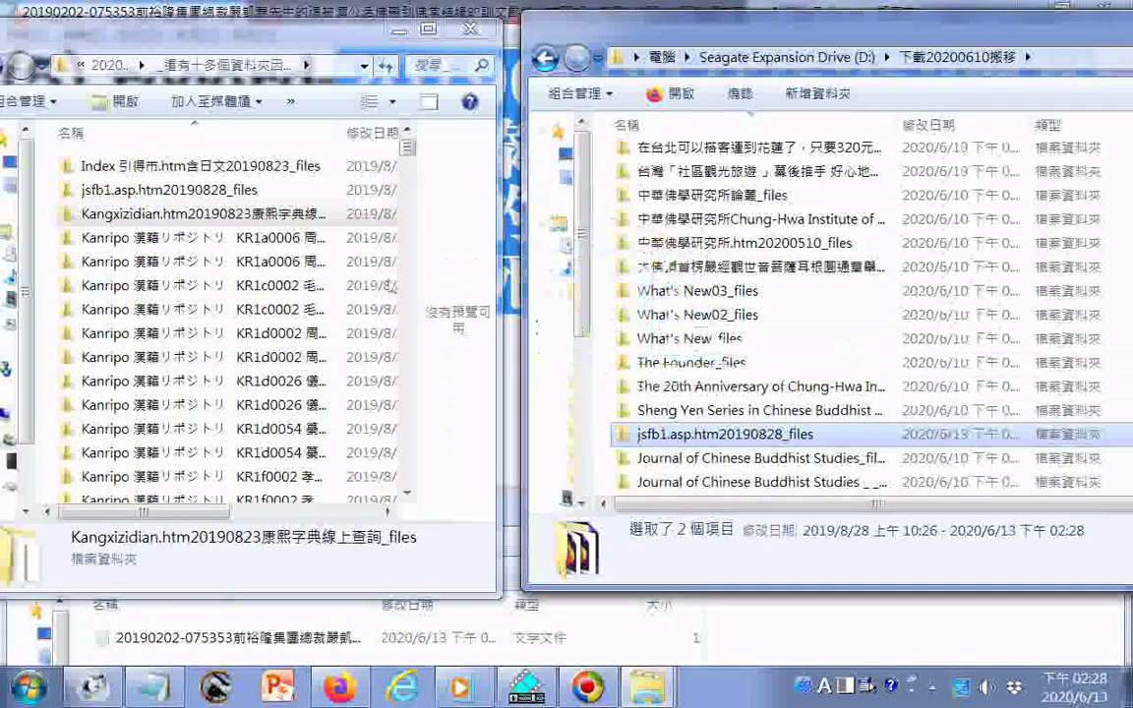
left_click_drag(236, 239, 596, 362)
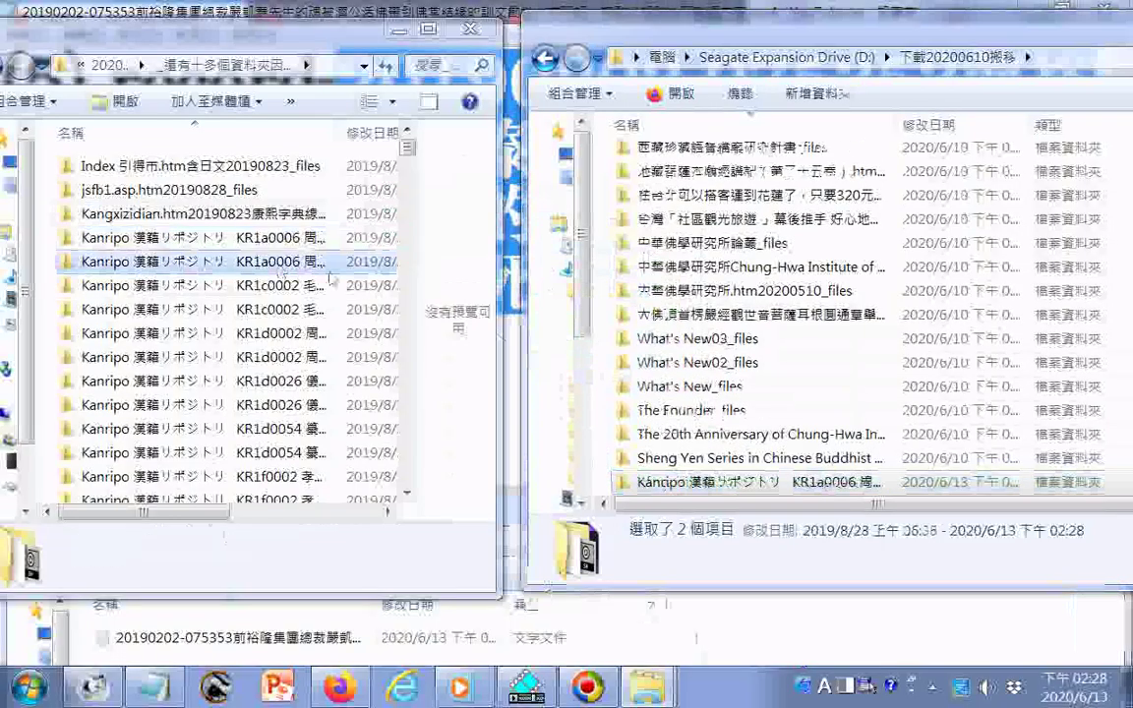
left_click_drag(197, 261, 602, 388)
Copy the Kanripo 漢籍リポジトリ folders from KR1c0002 through KR1d0054 one by one into 下載20200610搬移
left_click_drag(197, 285, 606, 364)
left_click_drag(196, 309, 585, 376)
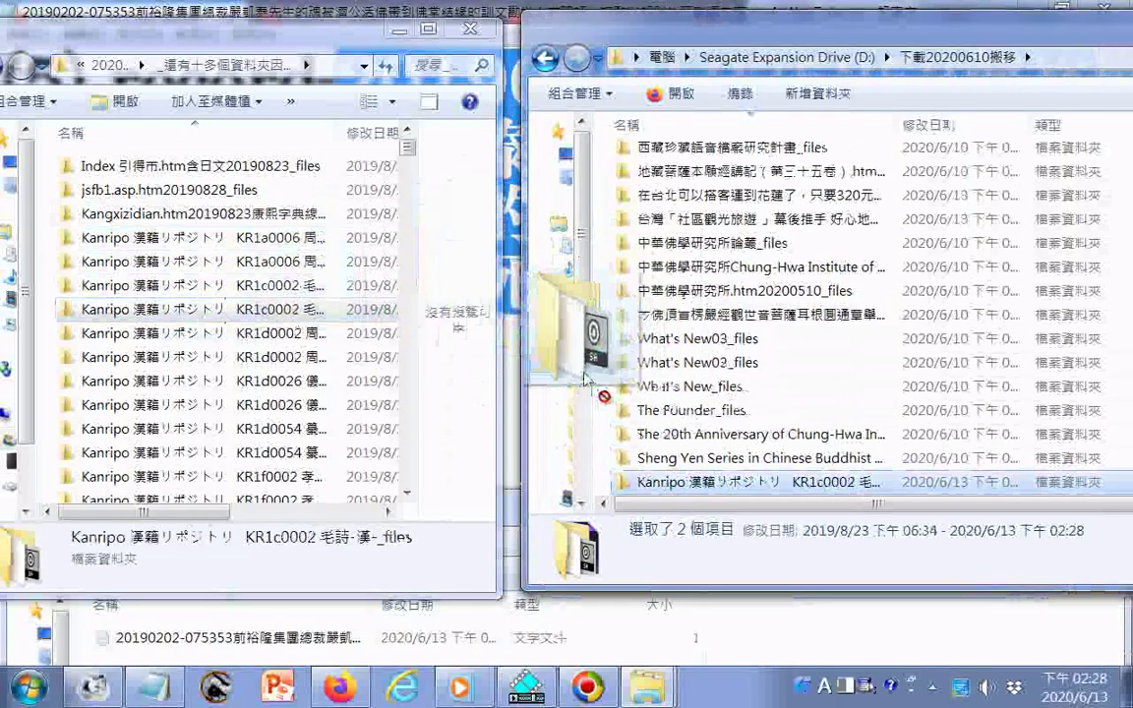
left_click_drag(234, 332, 605, 413)
left_click_drag(207, 357, 605, 413)
left_click_drag(202, 381, 553, 419)
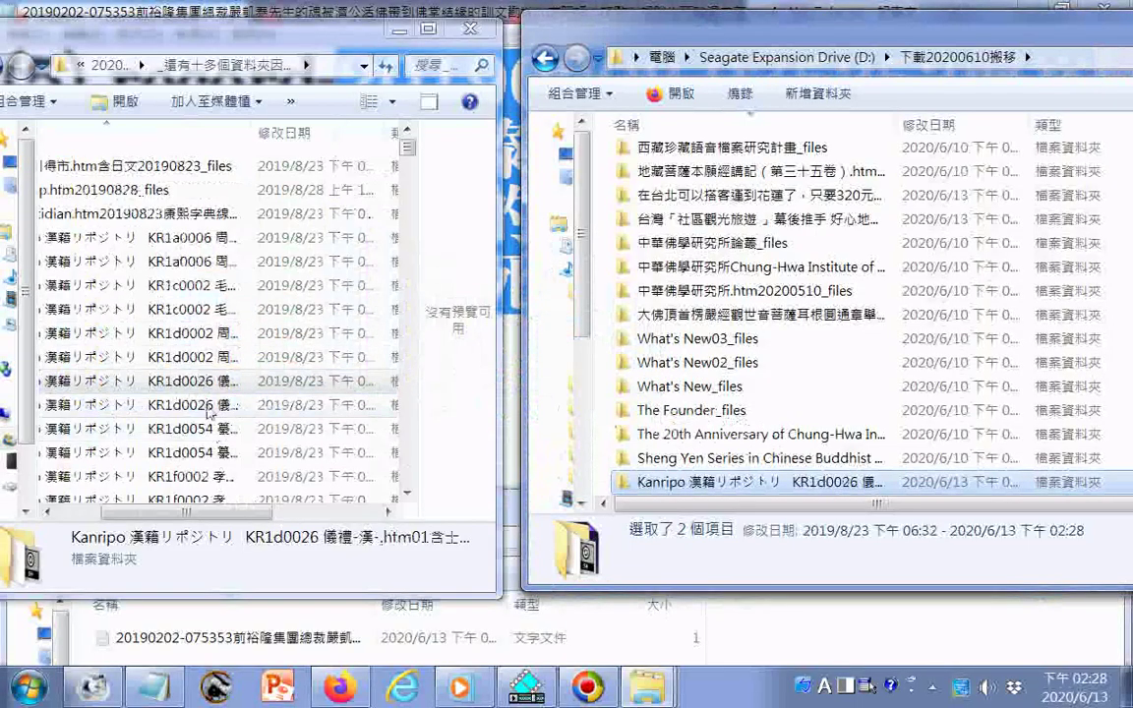
left_click_drag(209, 412, 610, 411)
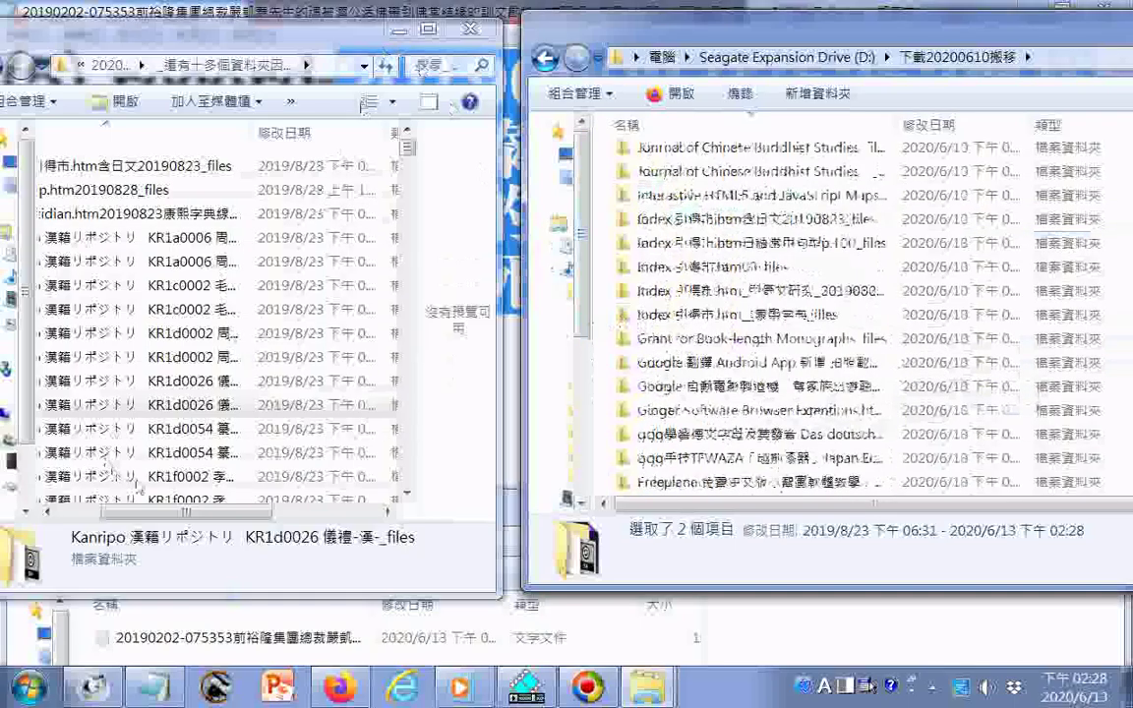
left_click_drag(187, 429, 590, 383)
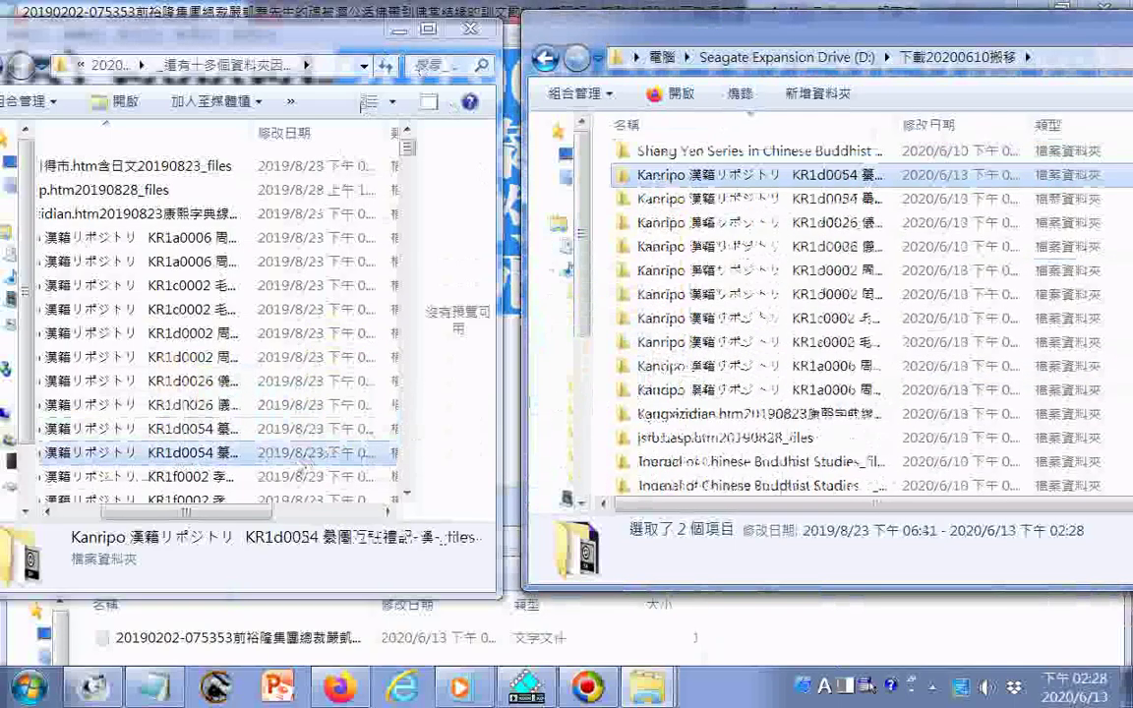
Copy the Kanripo 漢籍リポジトリ folders for KR1f0002, KR1h0002 and KR1h0005 one by one into 下載20200610搬移
left_click_drag(307, 476, 618, 424)
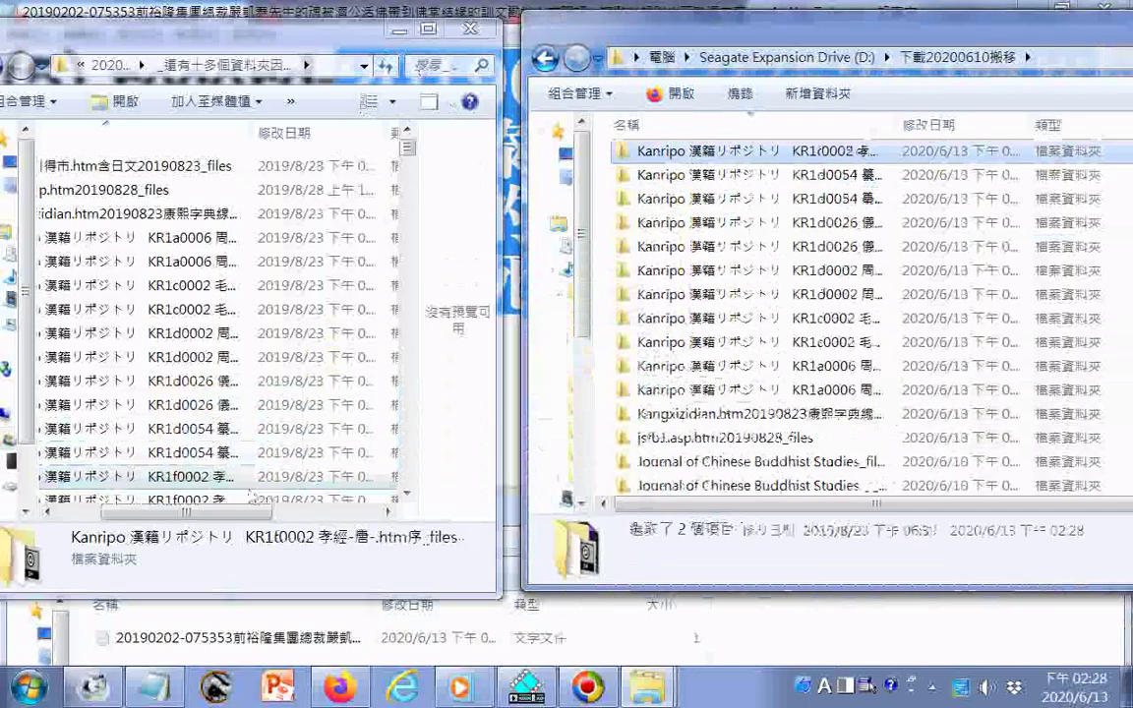
left_click_drag(250, 496, 607, 388)
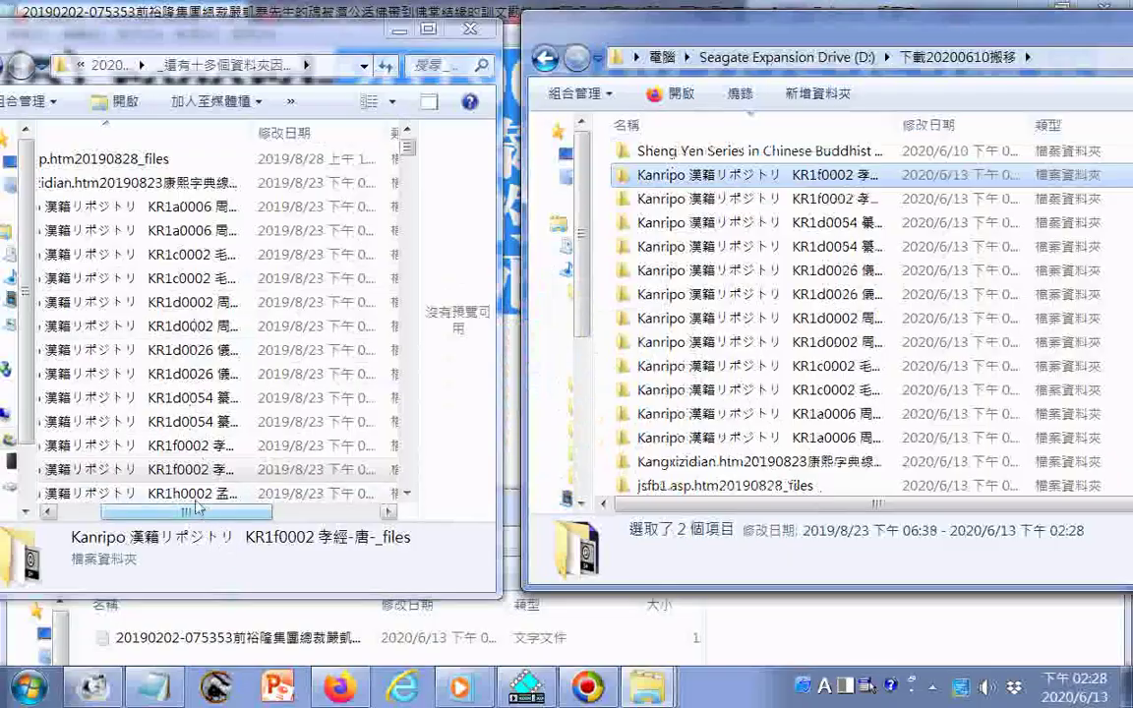
left_click_drag(195, 498, 601, 393)
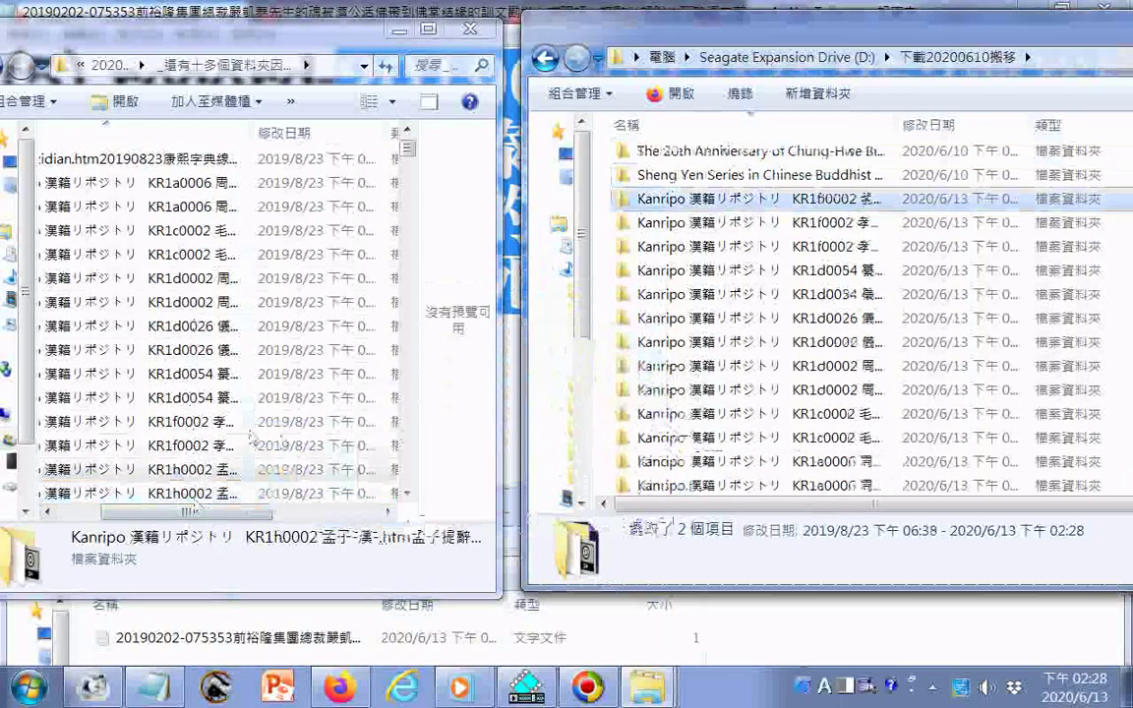
scroll(360, 362, "down", 5)
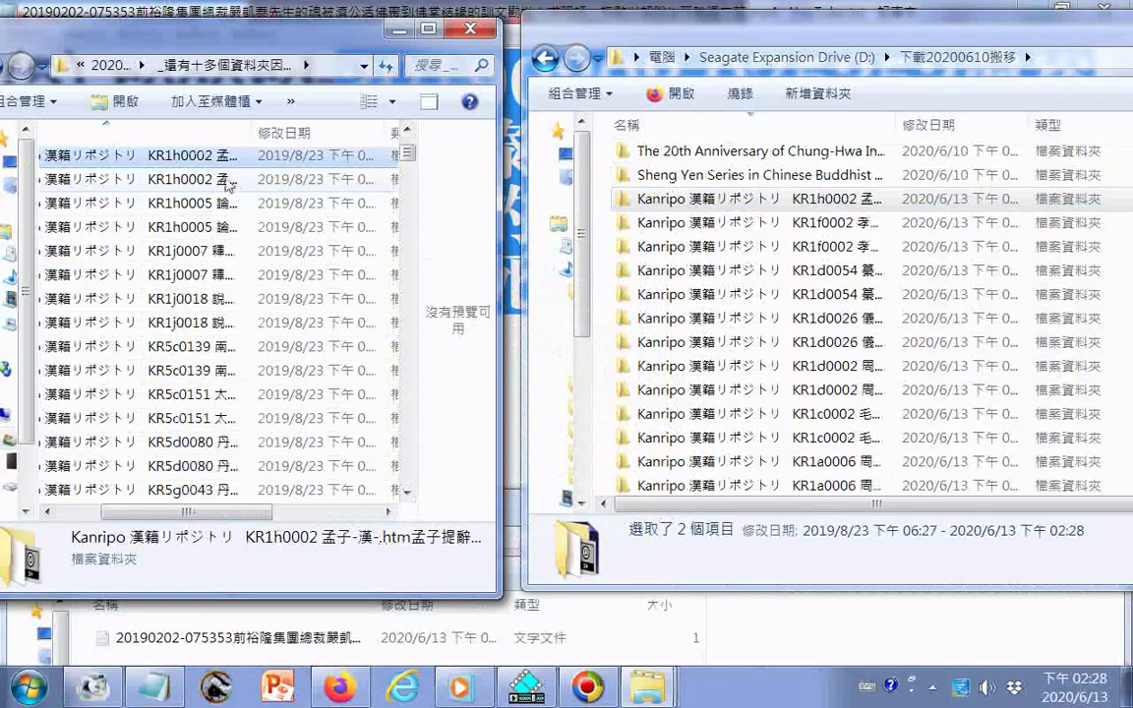
left_click_drag(229, 185, 600, 349)
left_click_drag(221, 206, 598, 359)
left_click_drag(222, 228, 598, 393)
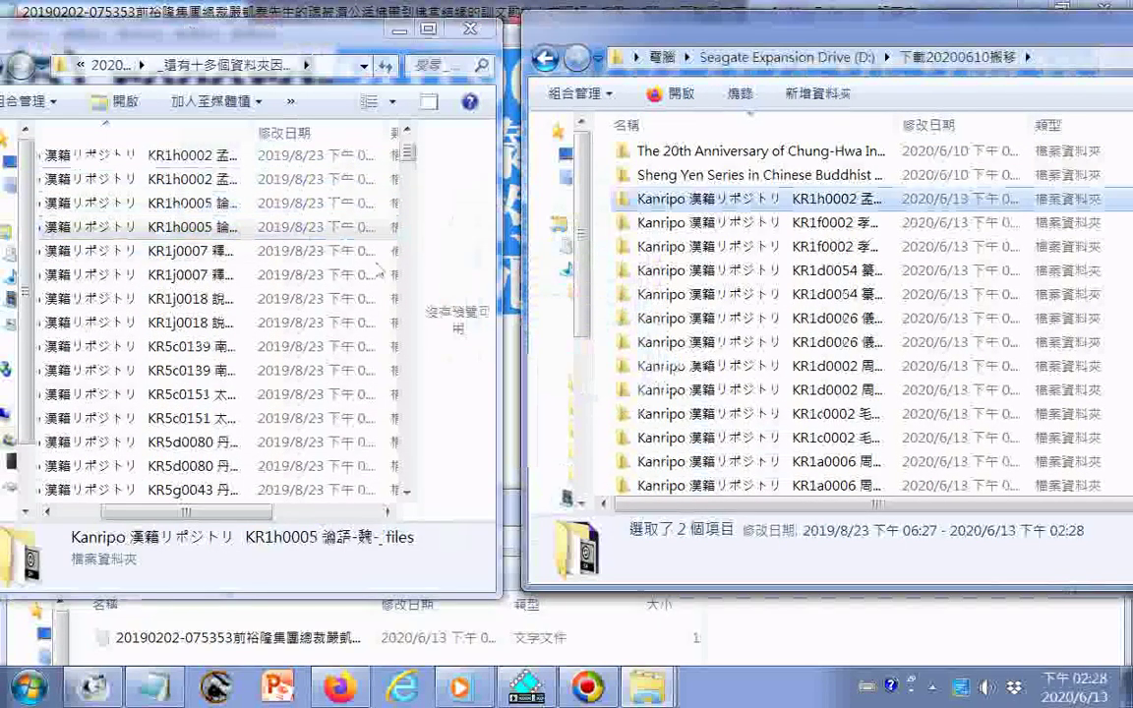
Copy the Kanripo 漢籍リポジトリ folders for KR1j0007 and KR1j0018 one by one into 下載20200610搬移
left_click(222, 250)
left_click(202, 274, "shift")
left_click_drag(202, 274, 590, 373)
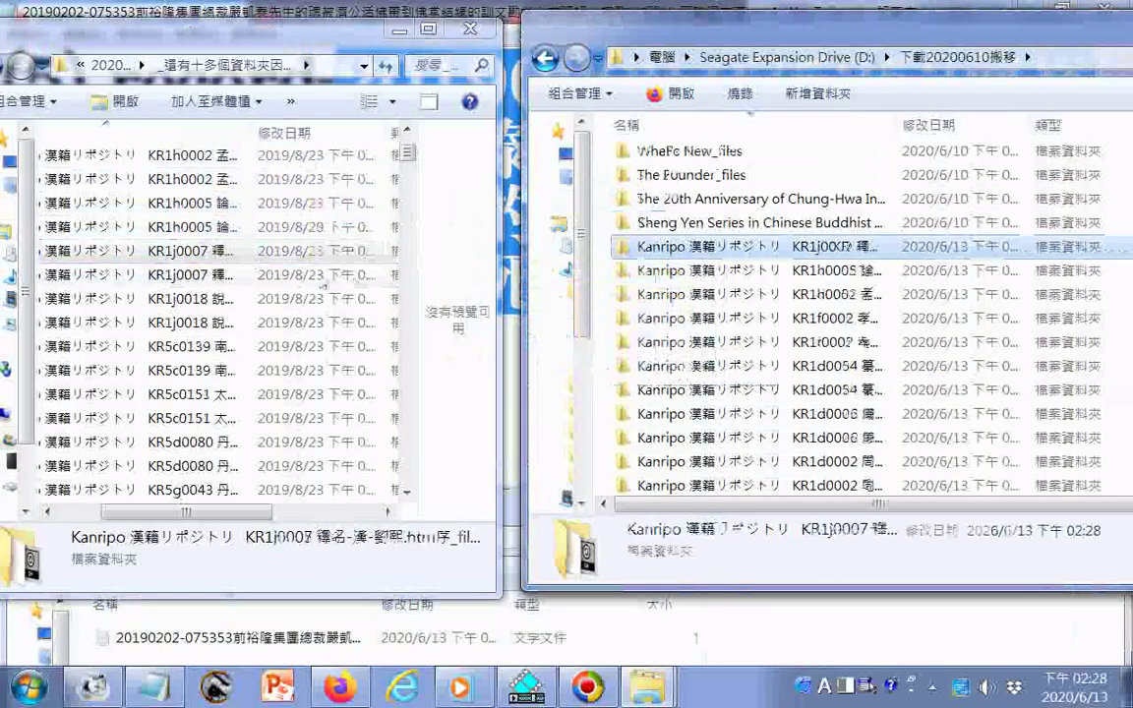
left_click_drag(201, 280, 558, 398)
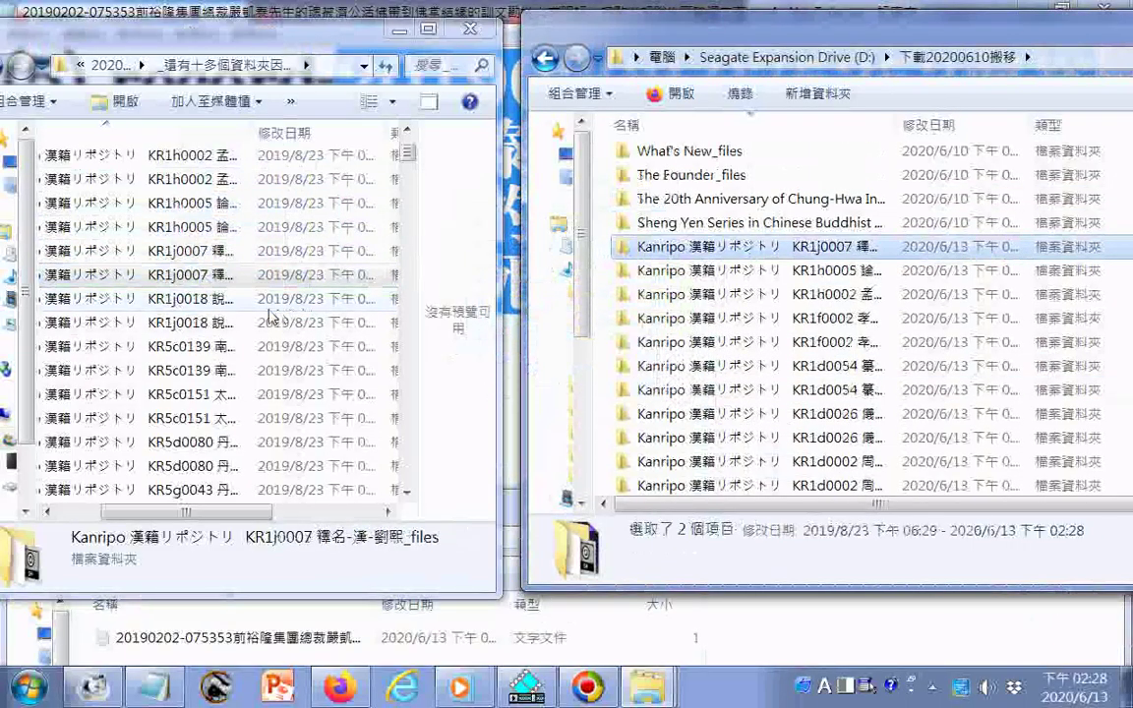
left_click_drag(266, 300, 608, 393)
left_click_drag(211, 323, 609, 397)
Copy the two KR5c0139, two KR5c0151 and first KR5d0080 Kanripo 漢籍リポジトリ folders one by one into 下載20200610搬移
left_click_drag(202, 345, 602, 430)
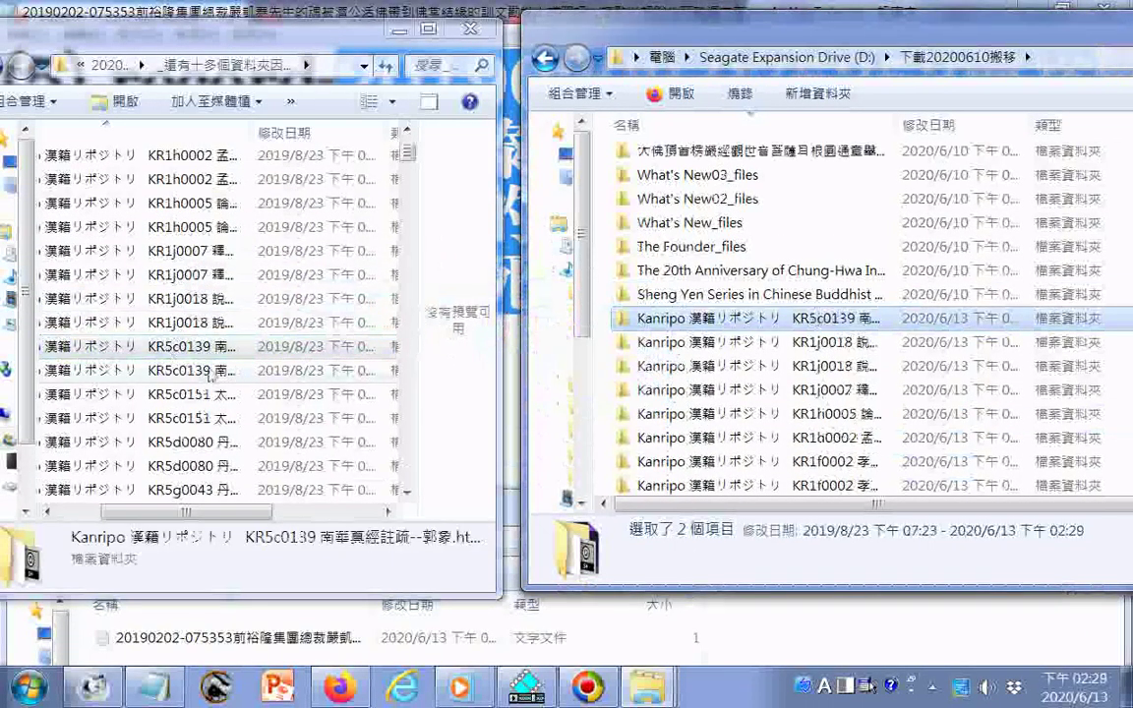
left_click_drag(202, 370, 594, 447)
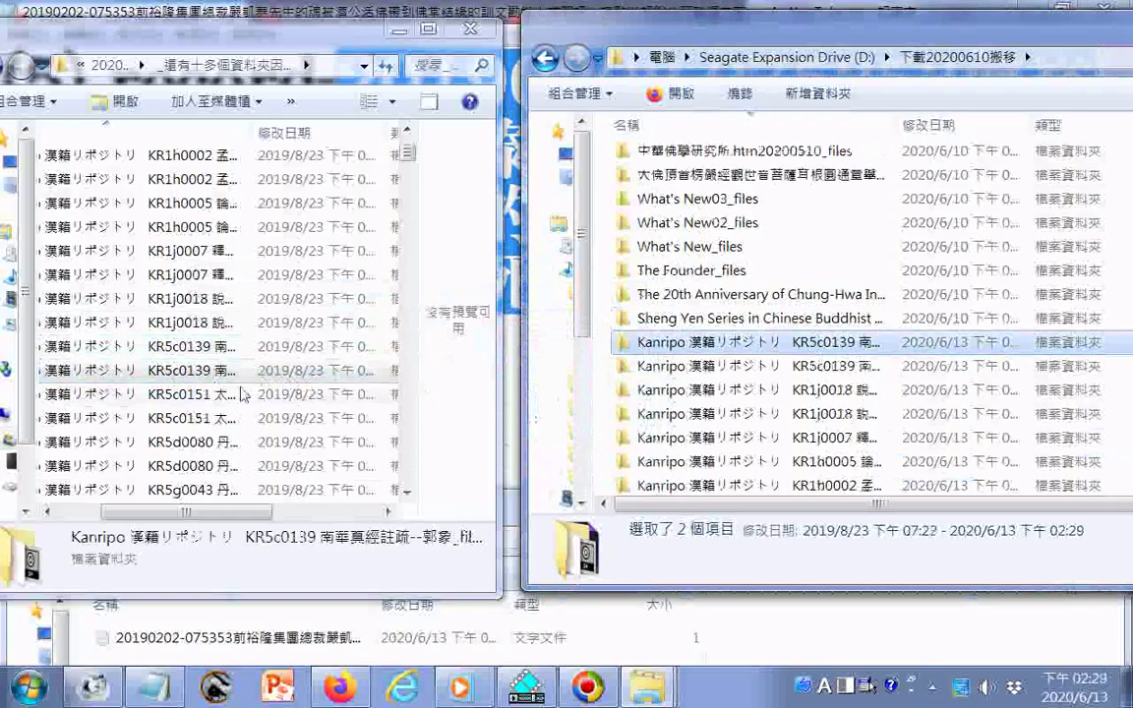
left_click_drag(202, 394, 602, 445)
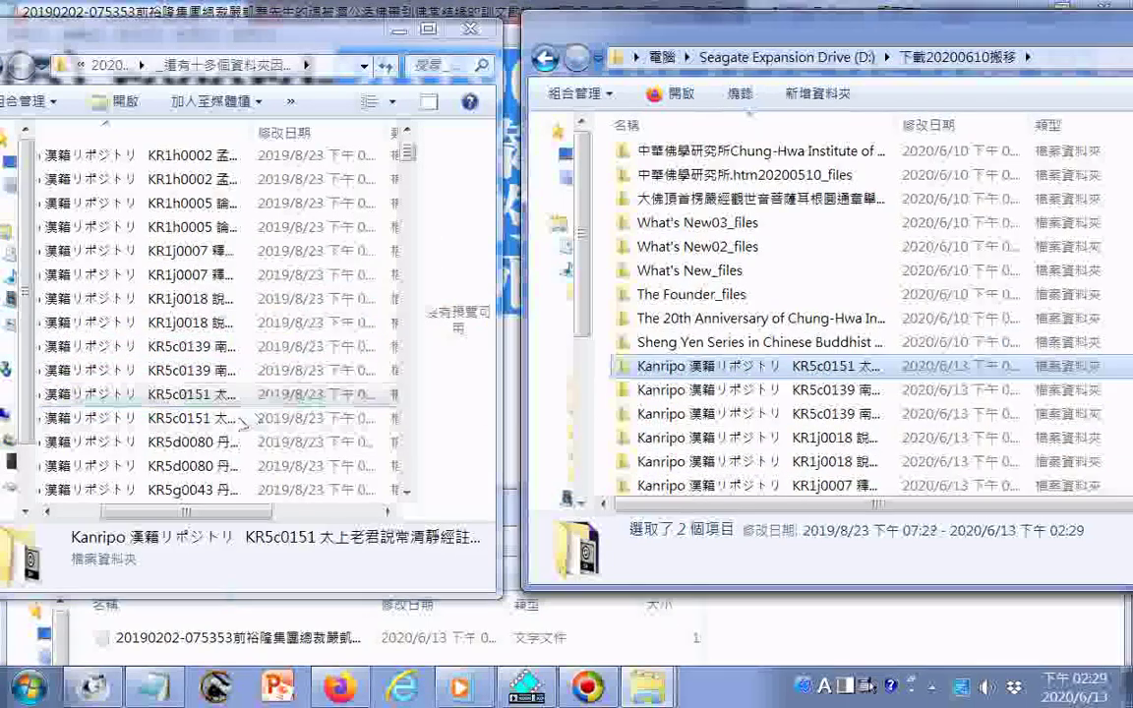
left_click_drag(202, 418, 607, 453)
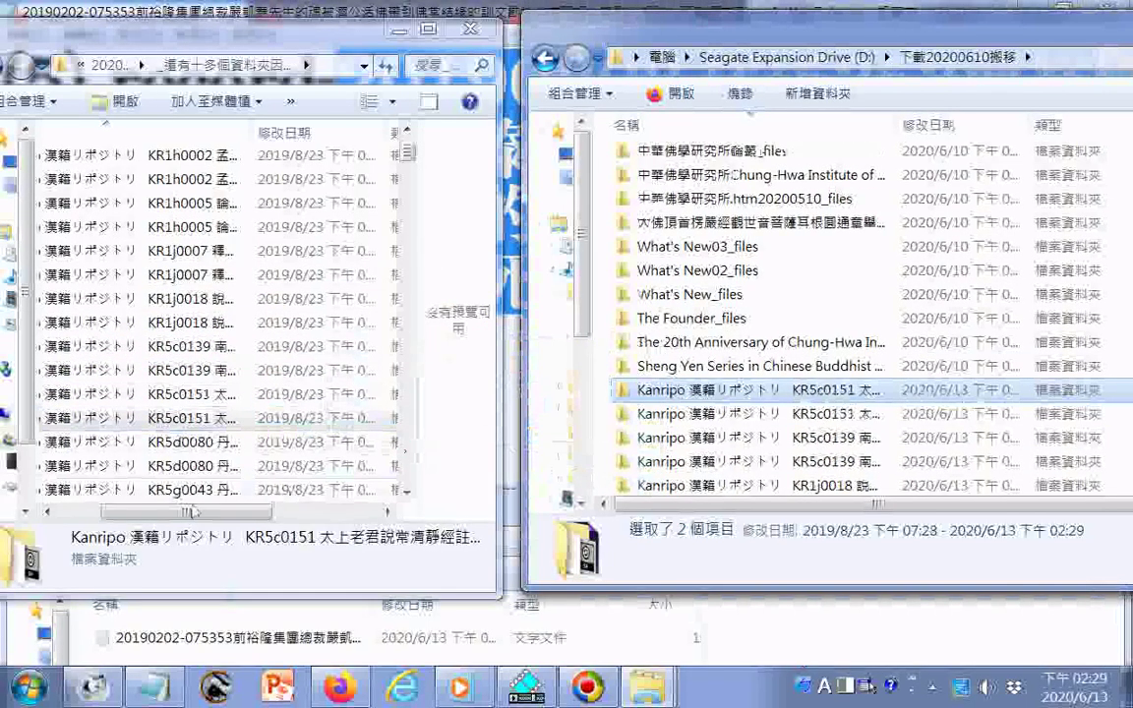
left_click_drag(202, 444, 604, 476)
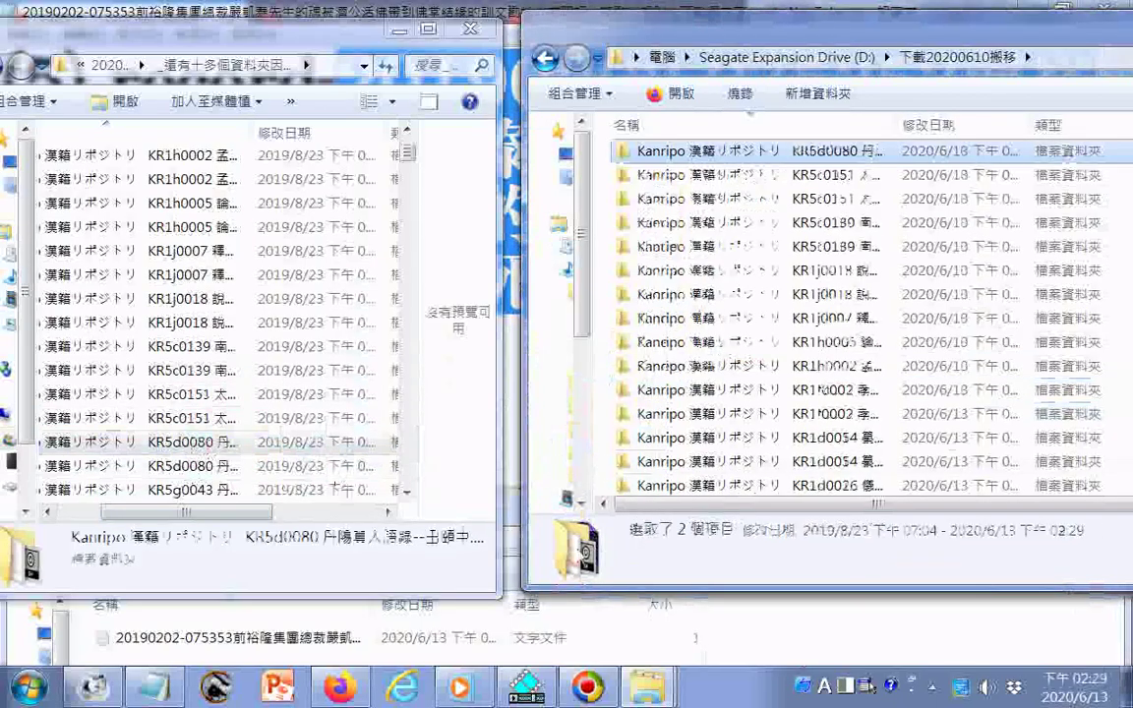